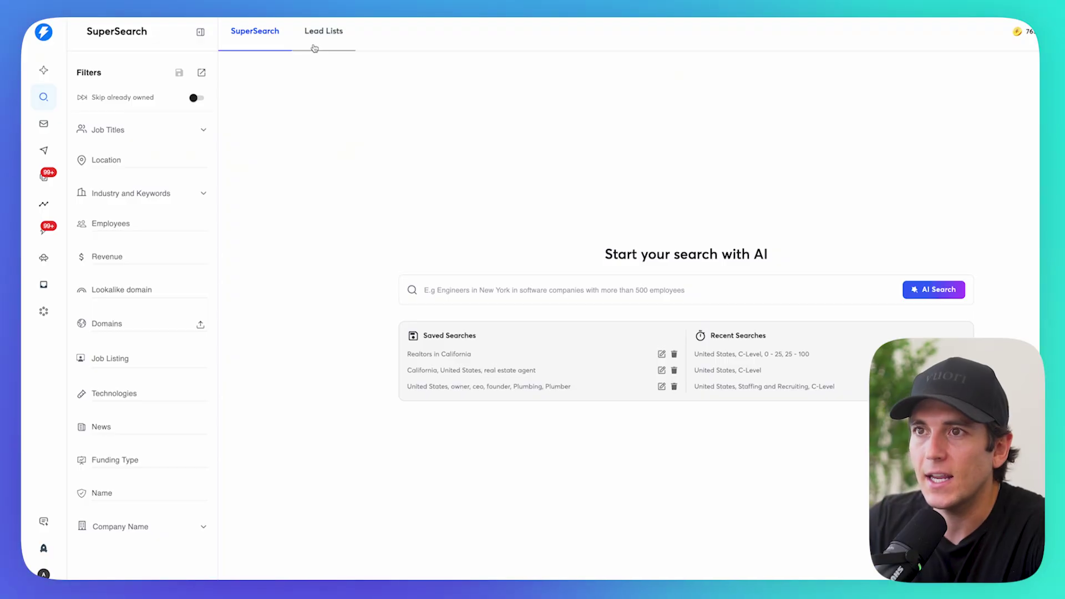
# Browse the saved lead lists, viewing the real estate agent list and the Staffing and Recruiting, C-Level list.
pyautogui.click(312, 42)
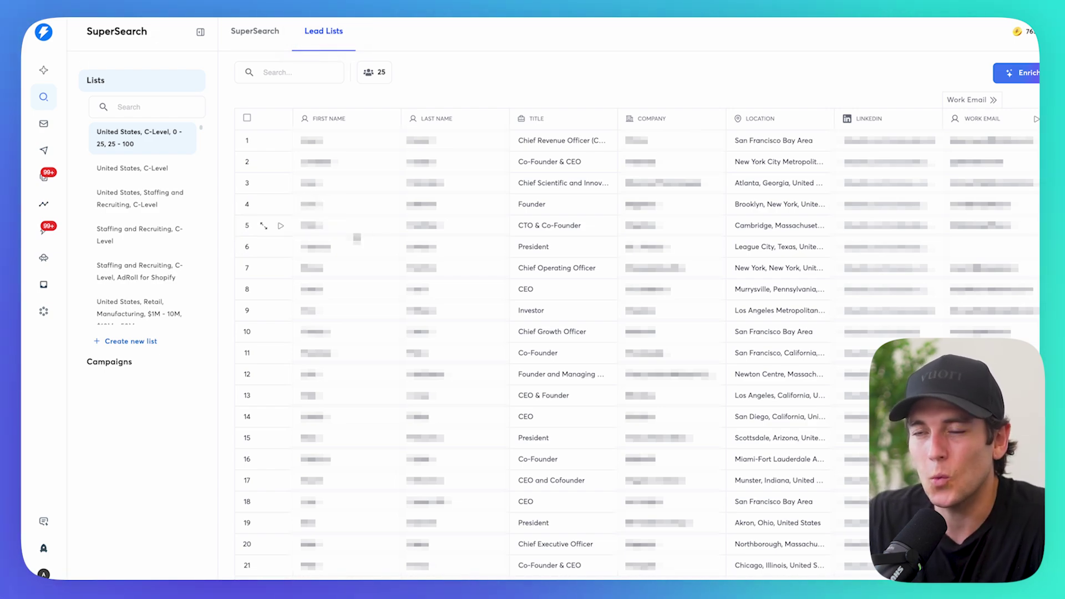
pyautogui.scroll(-3, 146, 250)
pyautogui.click(127, 264)
pyautogui.scroll(2, 146, 261)
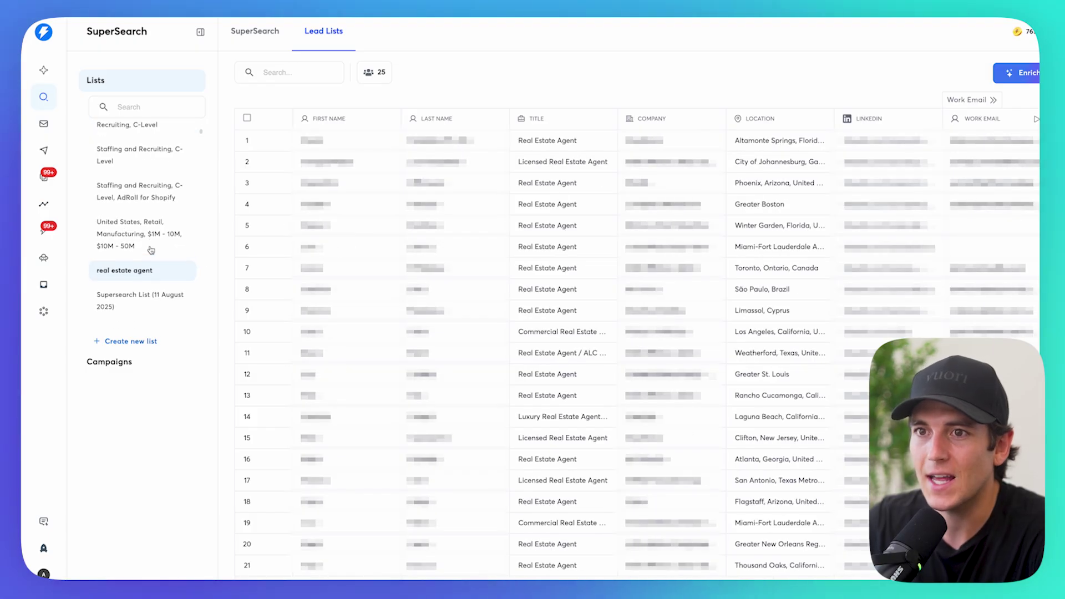
pyautogui.click(138, 220)
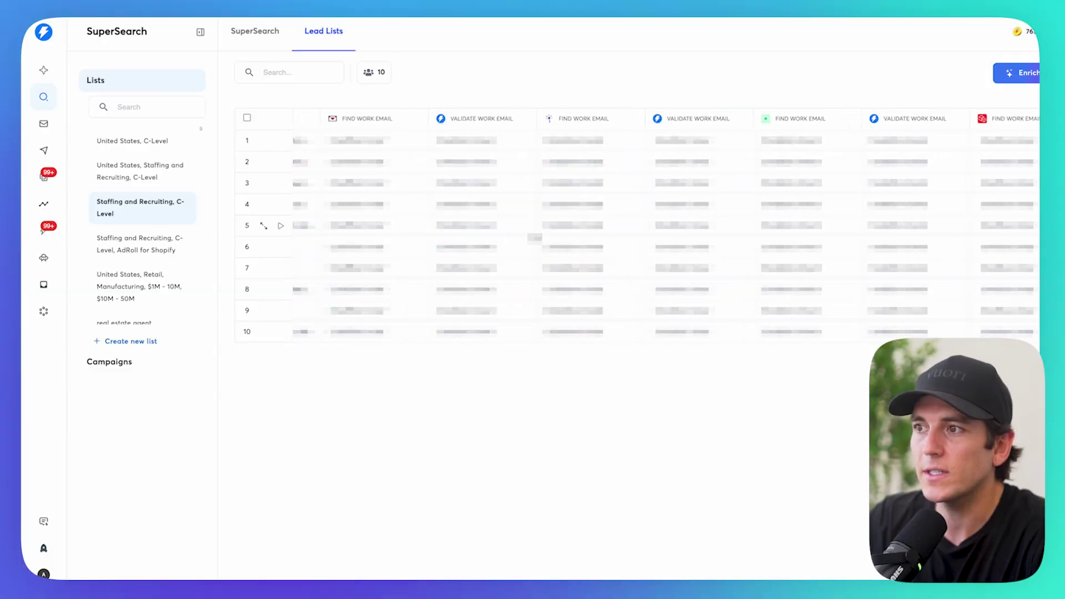
pyautogui.hscroll(-10, 534, 238)
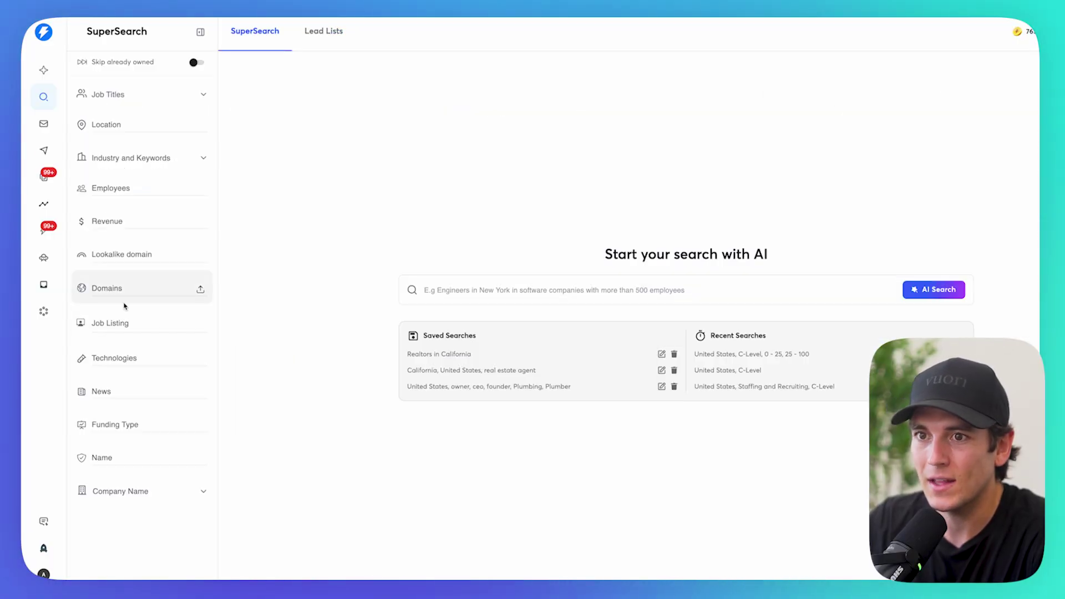
# Filter the lead search to the Staffing and Recruiting industry.
pyautogui.click(131, 165)
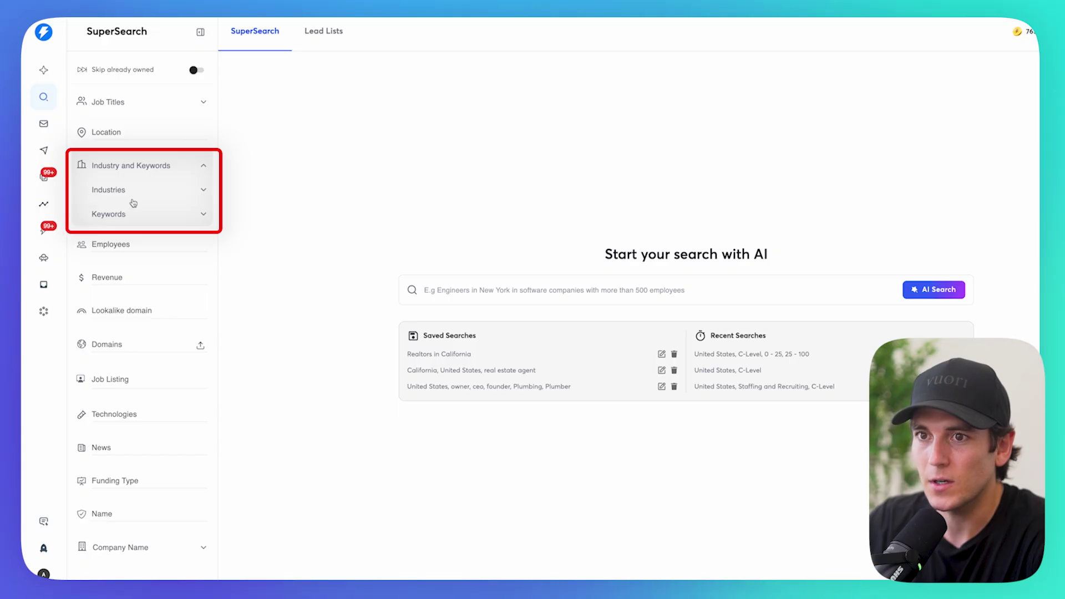
pyautogui.click(133, 199)
pyautogui.click(133, 217)
pyautogui.write('sta')
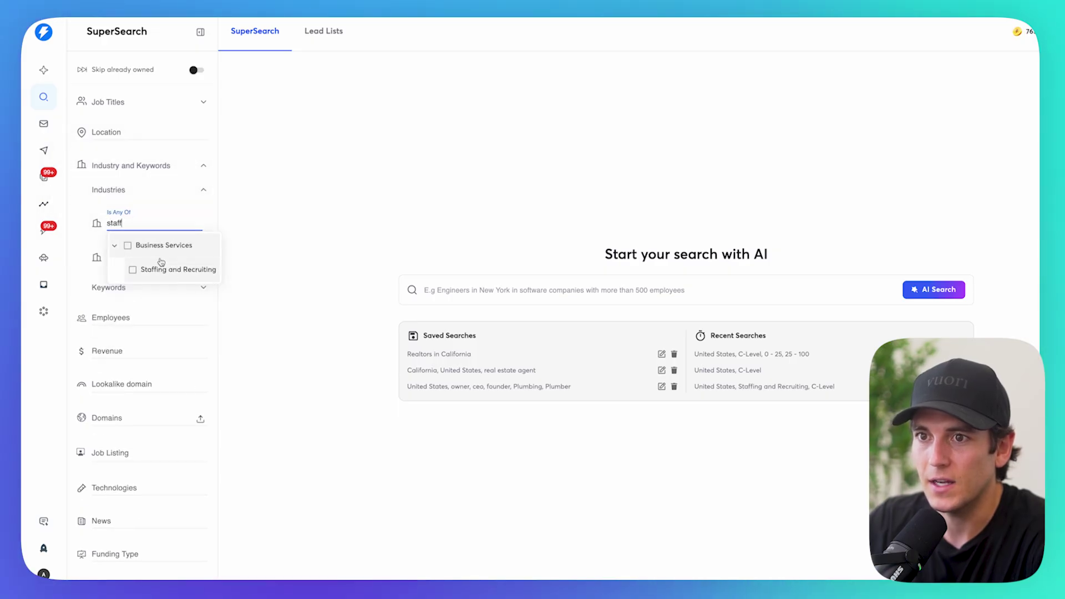
pyautogui.write('ff')
pyautogui.click(161, 269)
# Restrict the lead search to the location United States.
pyautogui.click(141, 135)
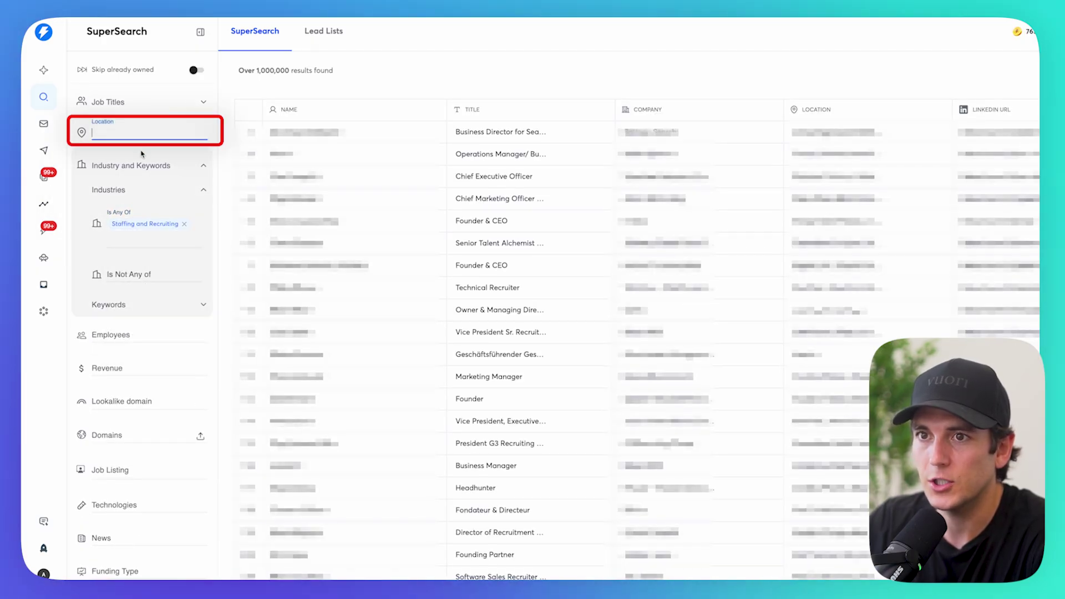
pyautogui.write('united st')
pyautogui.press('Return')
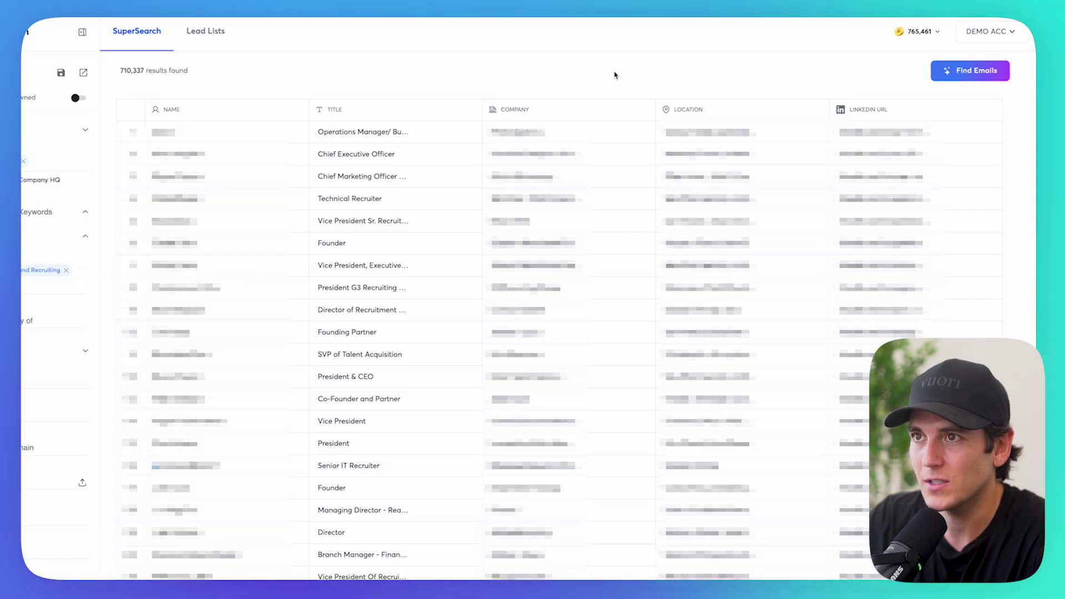
# Open the United States, Staffing and Recruiting, C-Level lead list and review its available enrichments without changing them.
pyautogui.click(205, 31)
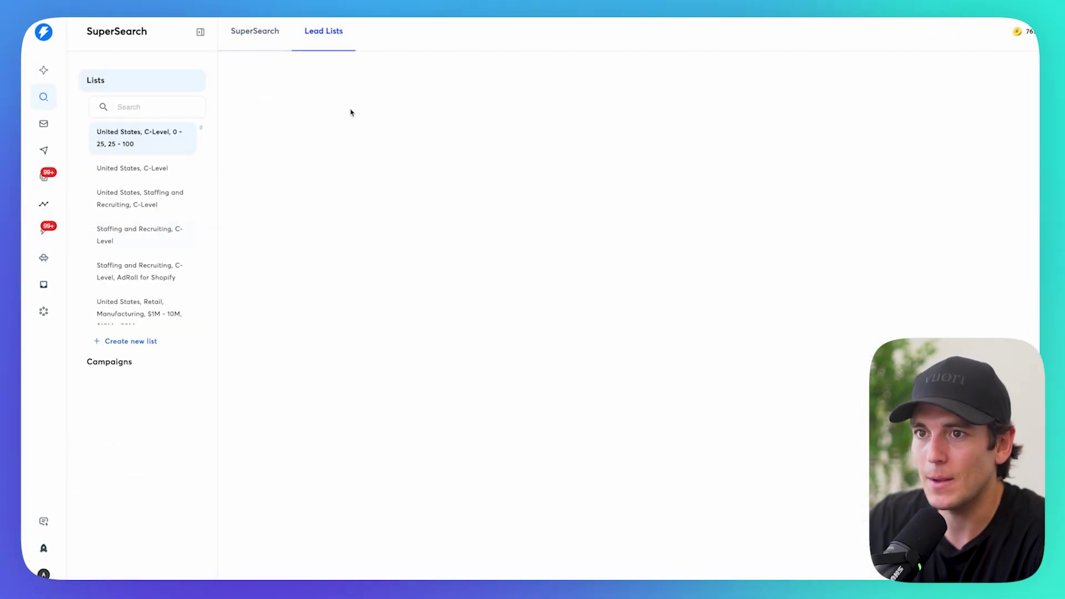
pyautogui.click(134, 205)
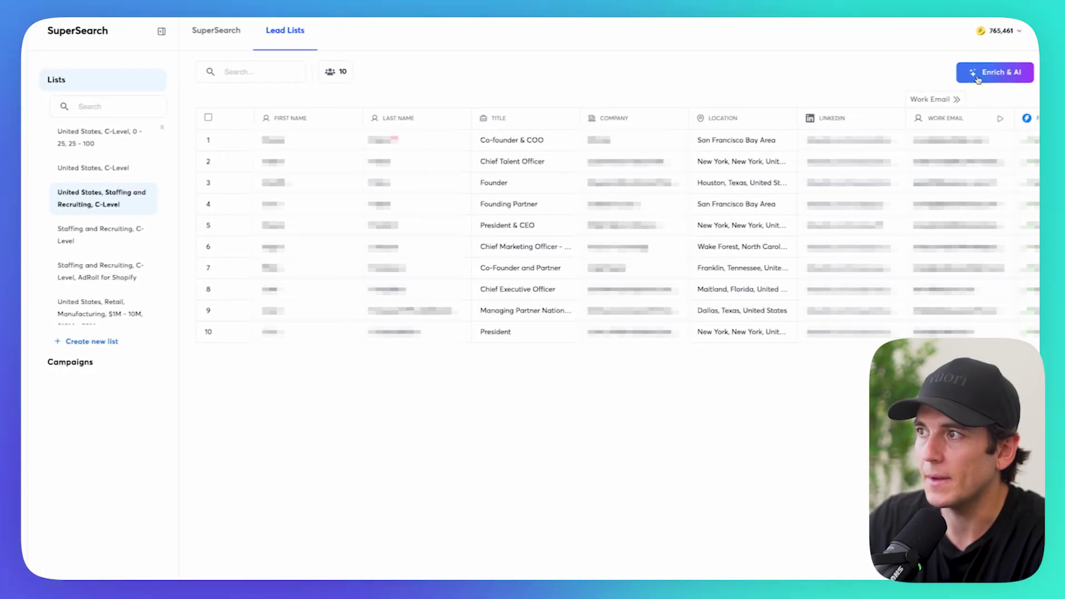
pyautogui.click(1026, 72)
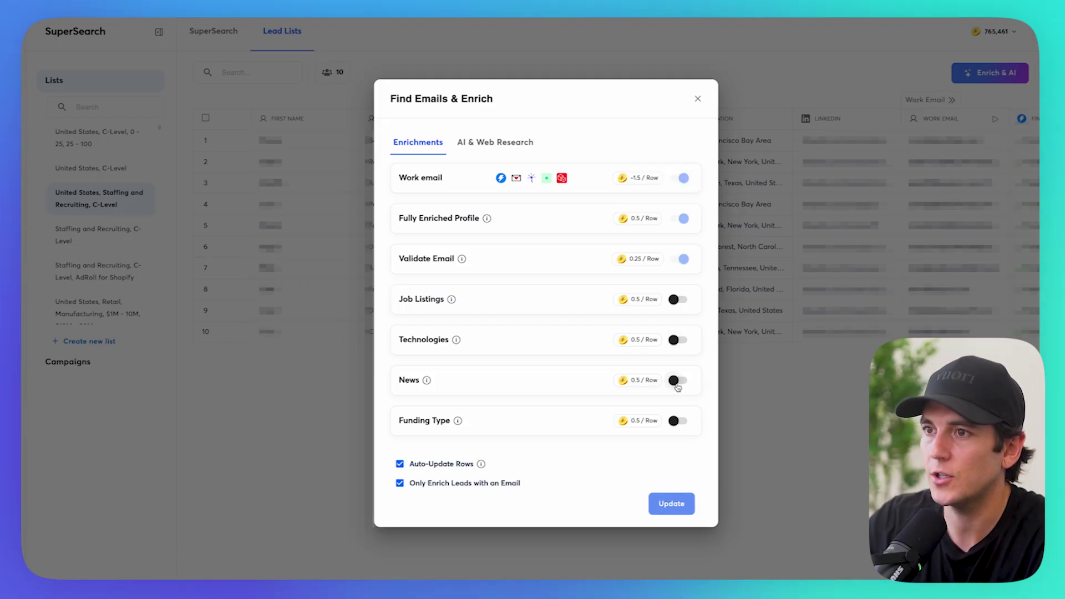
pyautogui.press('Escape')
# Examine the list's work email lookup, validation and Fully Enriched Profile columns through to the company details.
pyautogui.hscroll(10, 638, 233)
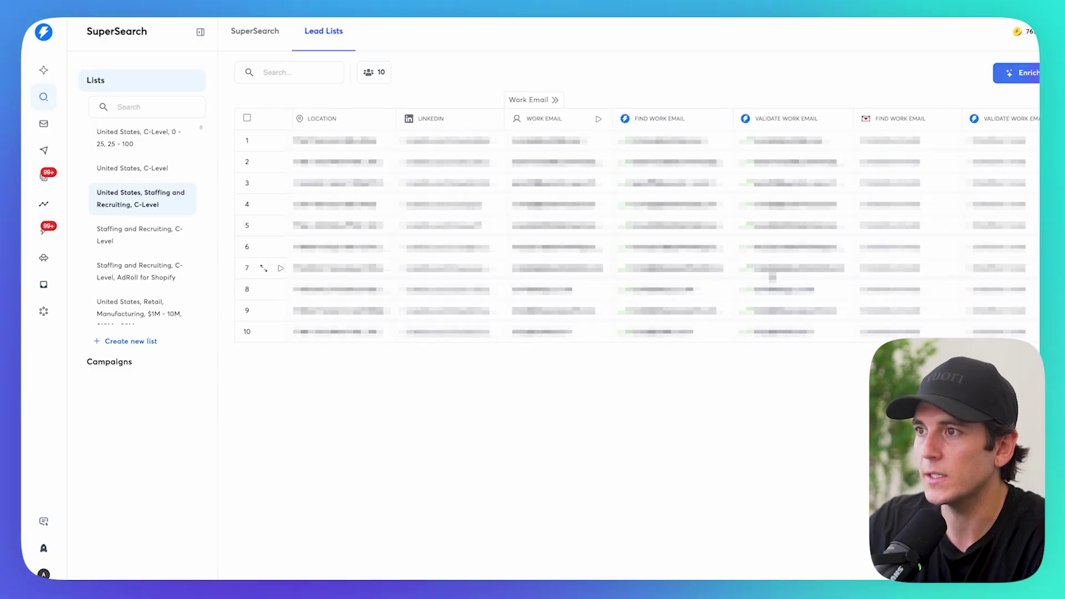
pyautogui.hscroll(10, 638, 233)
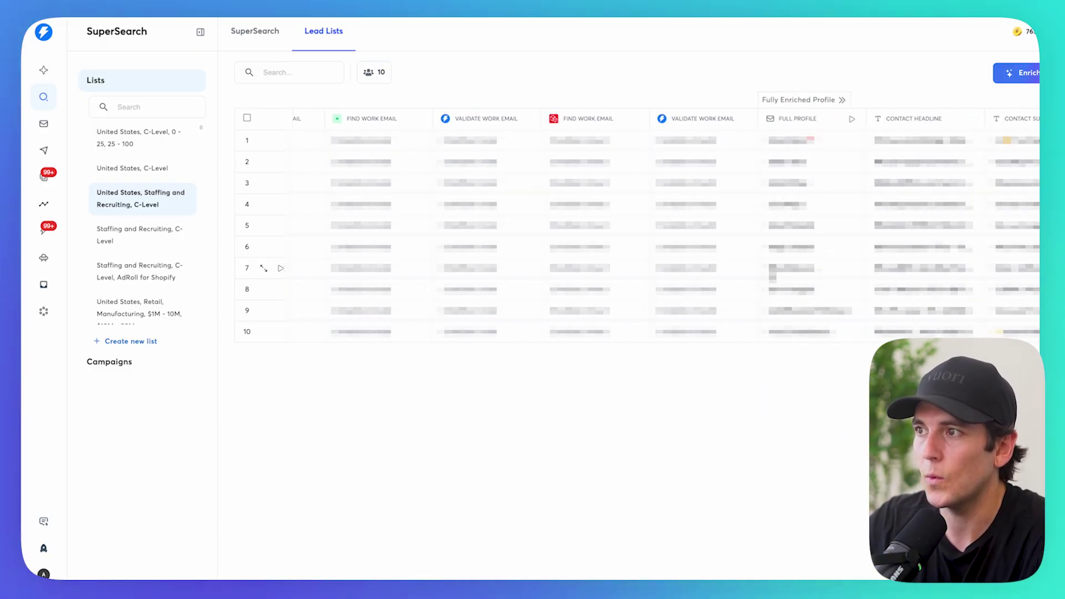
pyautogui.hscroll(5, 638, 233)
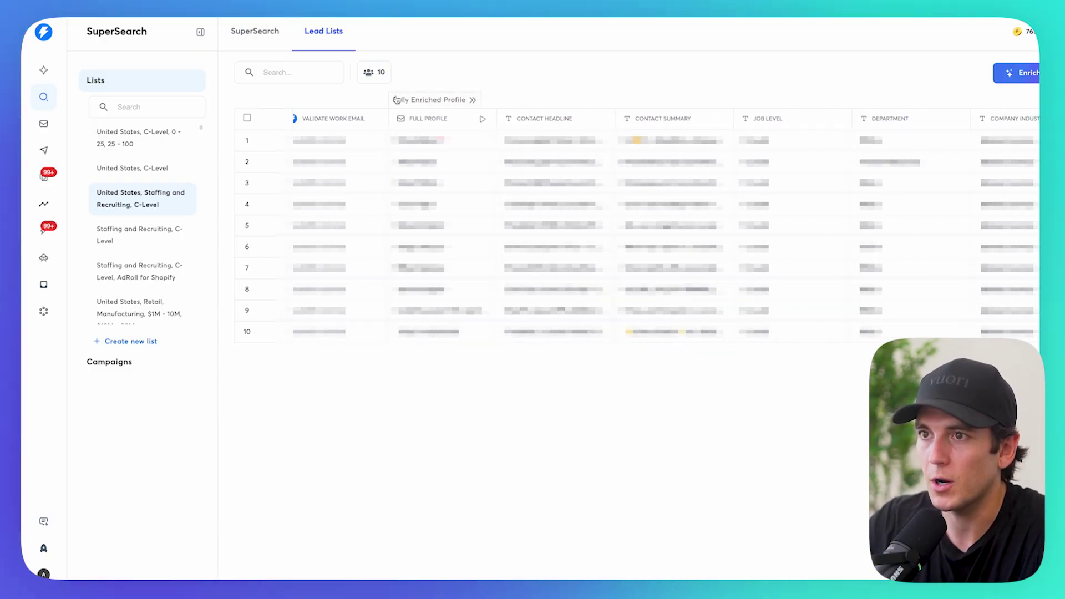
pyautogui.hscroll(10, 638, 233)
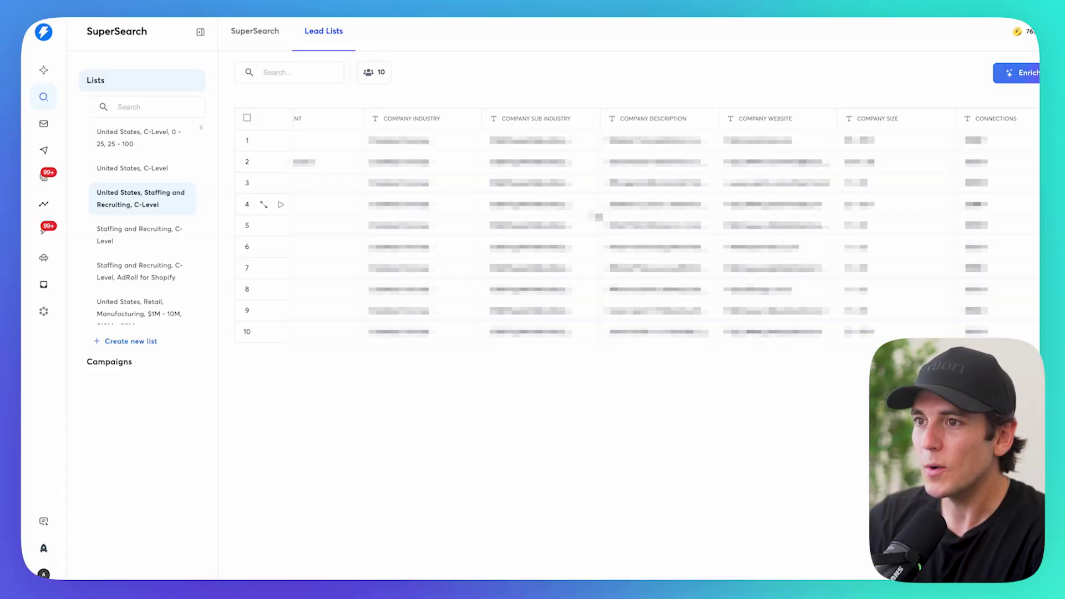
pyautogui.hscroll(-10, 607, 215)
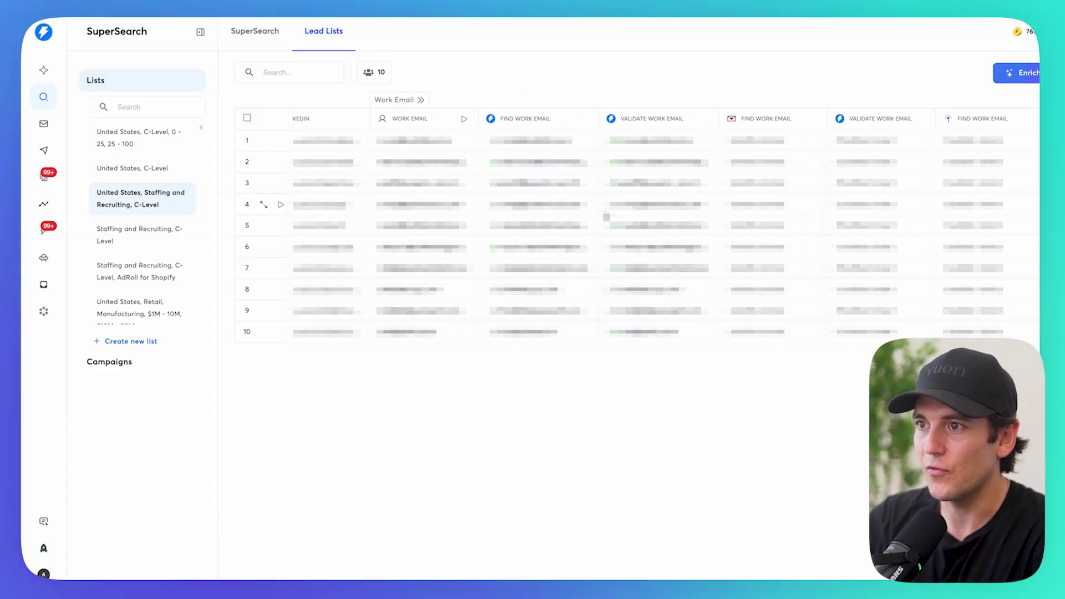
pyautogui.hscroll(12, 607, 215)
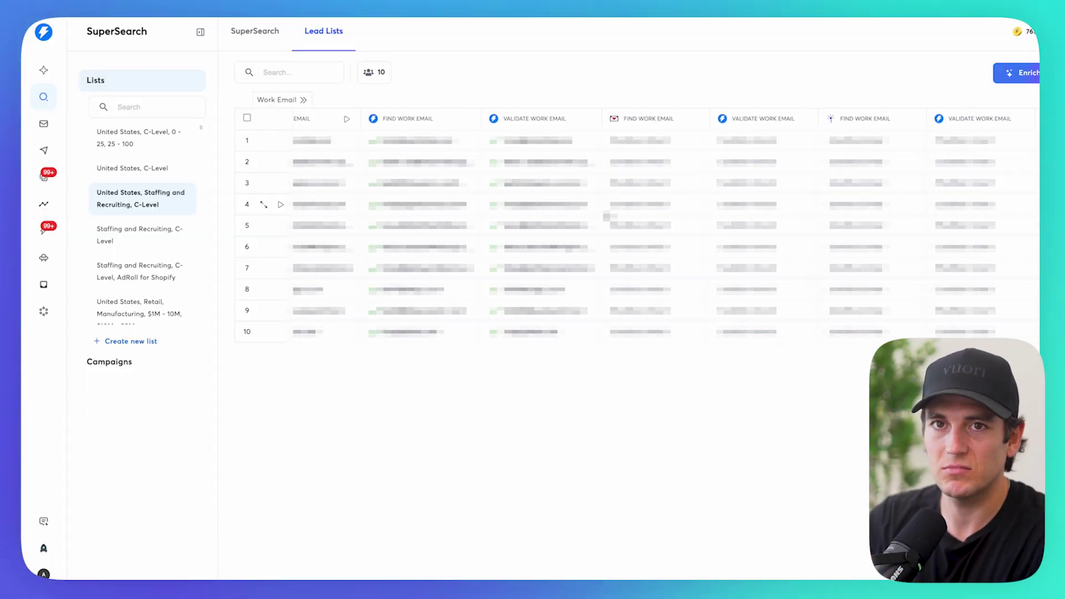
pyautogui.hscroll(15, 606, 215)
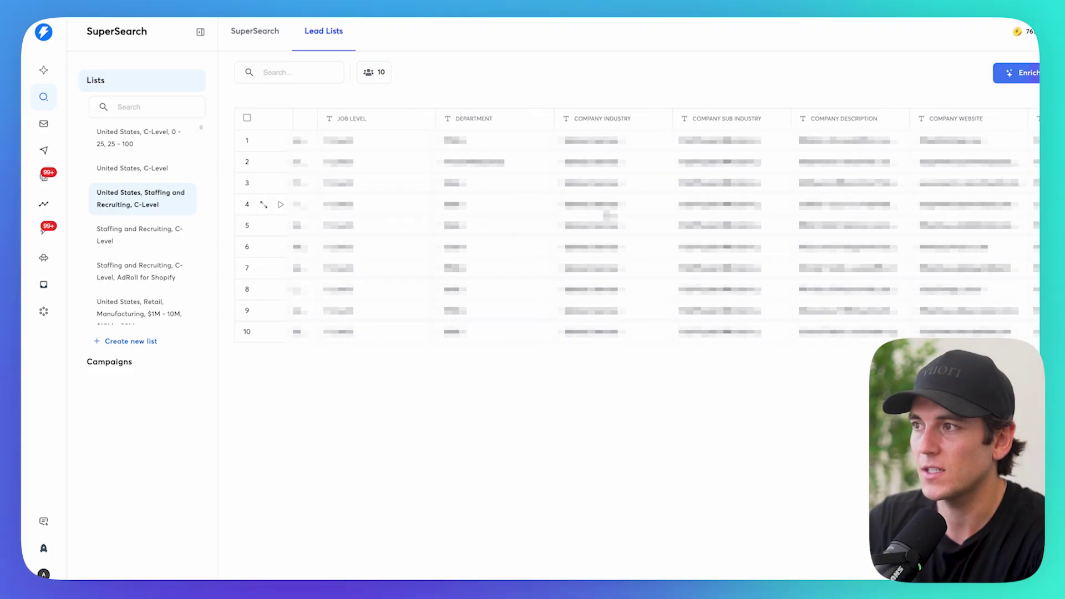
# Start a new AI column for the list using the Instantly xAI Account and the Grok 4 model.
pyautogui.click(979, 119)
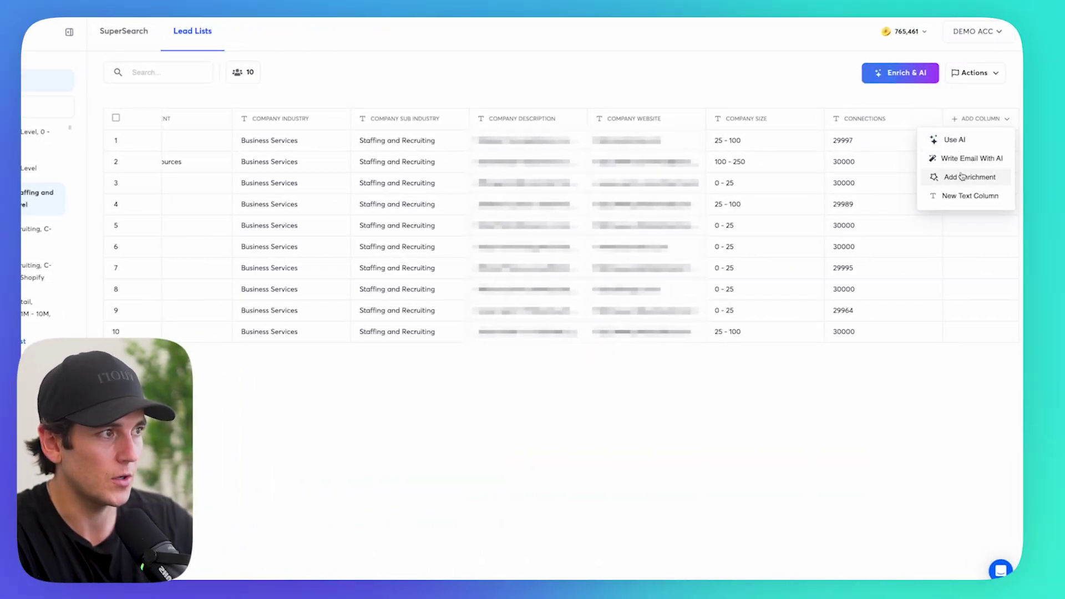
pyautogui.click(956, 142)
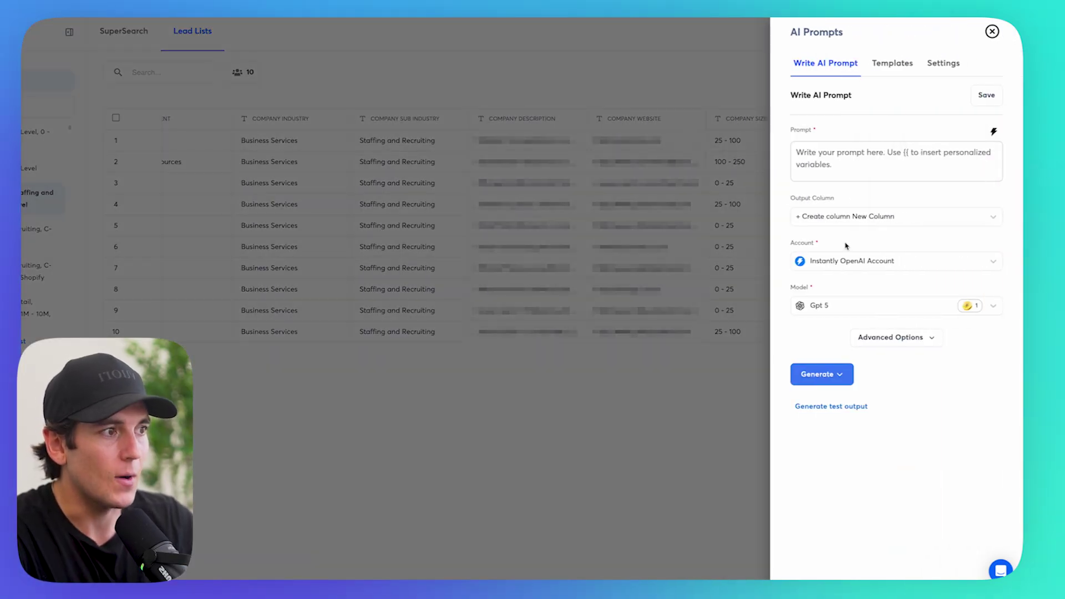
pyautogui.click(846, 270)
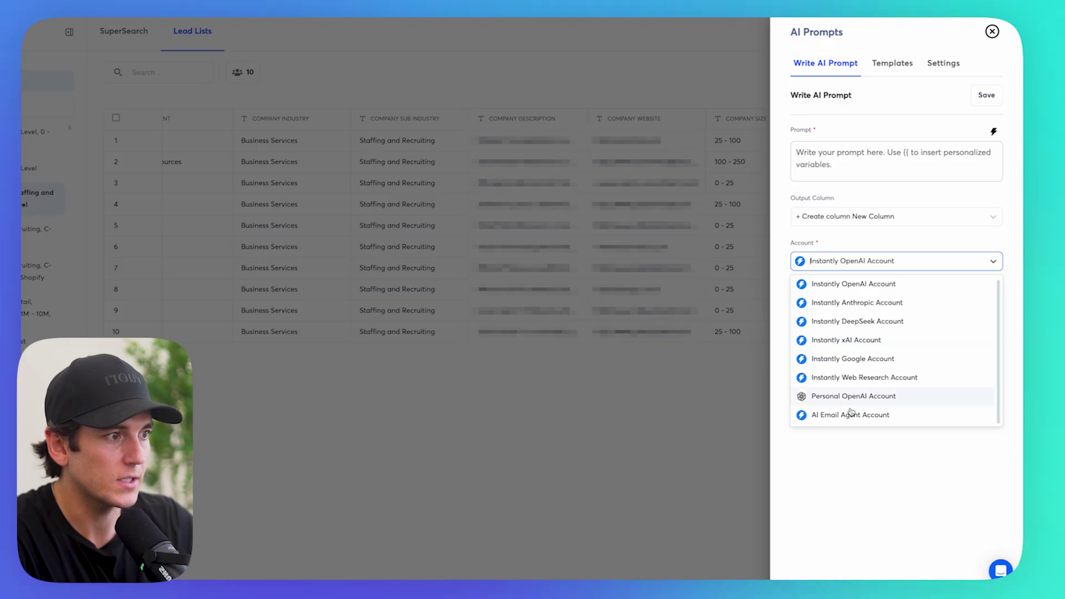
pyautogui.click(843, 340)
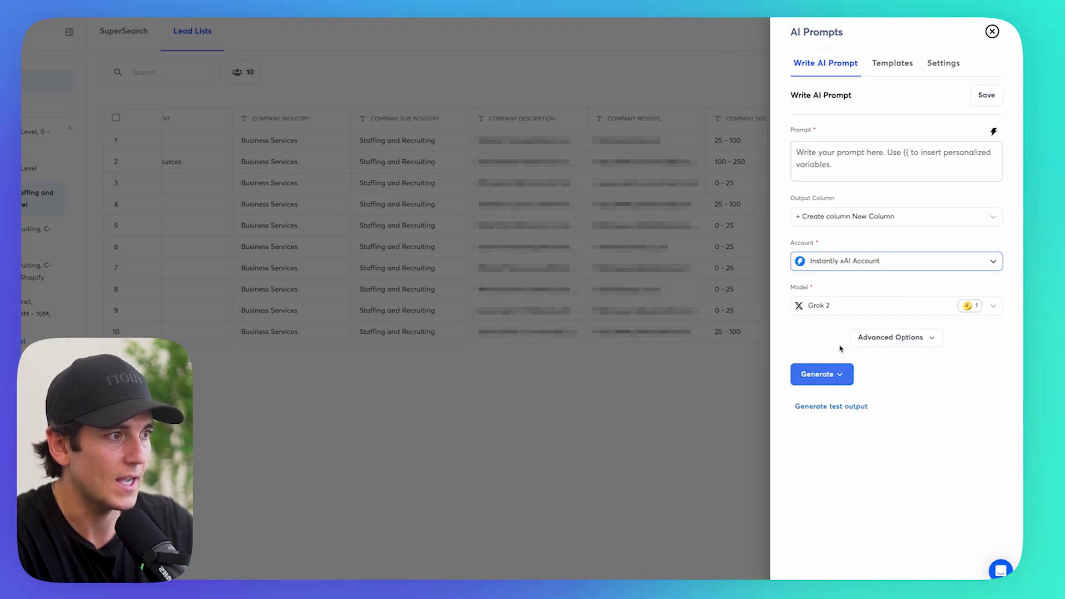
pyautogui.click(836, 314)
pyautogui.click(827, 351)
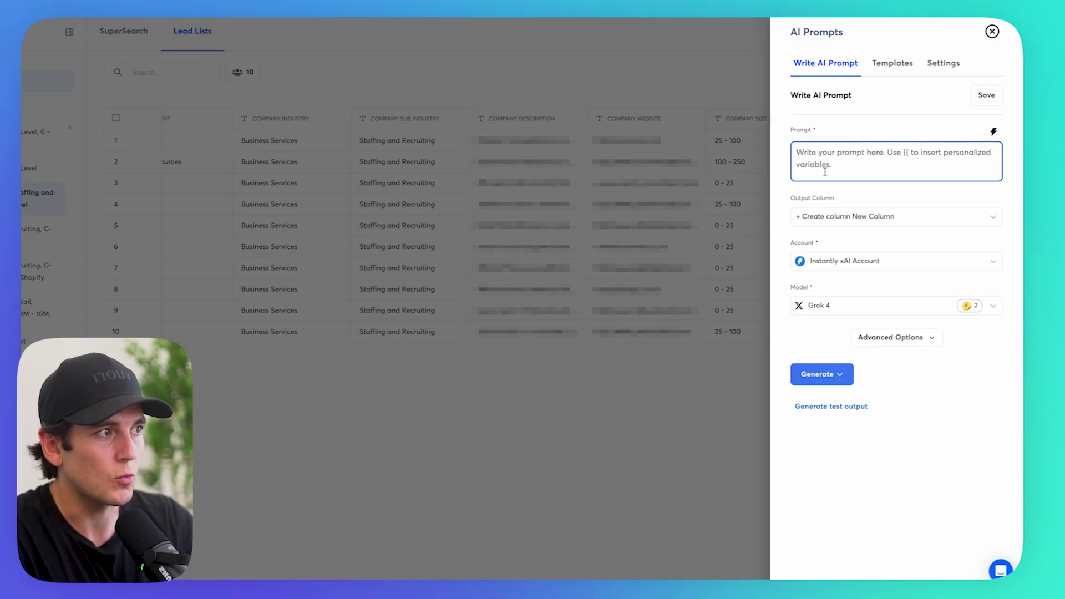
# Look through the personalization variables that can be inserted into the AI prompt.
pyautogui.click(994, 134)
pyautogui.scroll(-3, 939, 235)
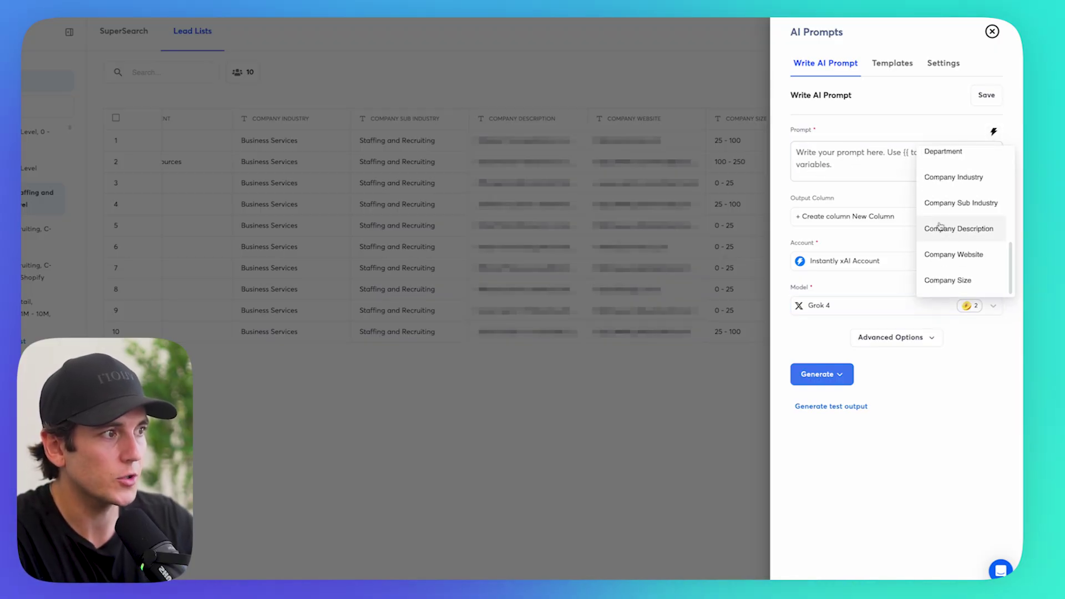
pyautogui.scroll(2, 936, 228)
pyautogui.click(841, 171)
pyautogui.click(819, 172)
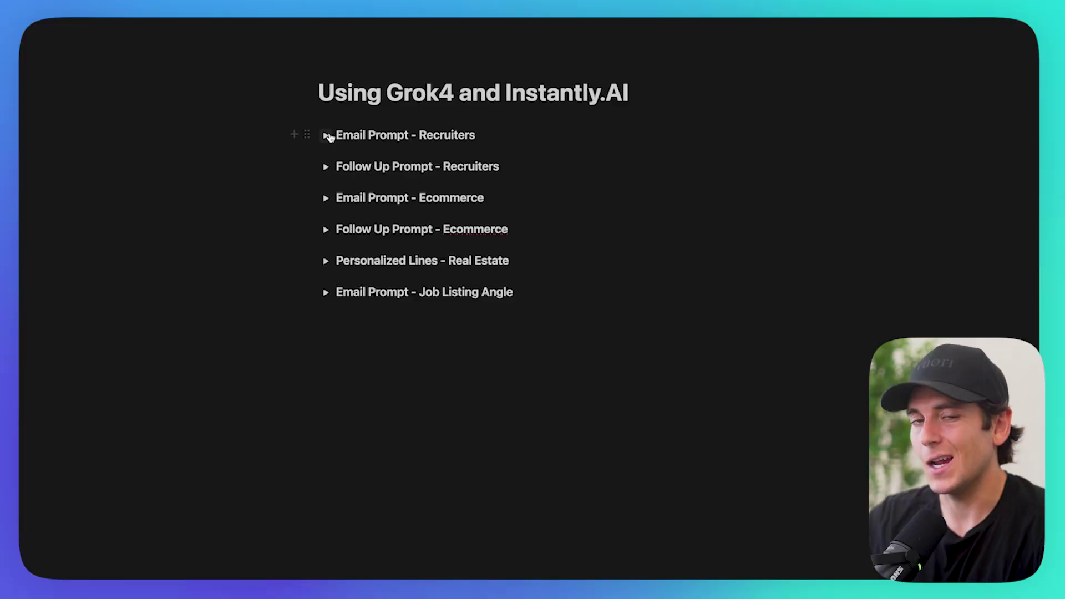
# Switch to the "Using Grok4 and Instantly.AI" notes page and copy the full "Email Prompt - Recruiters" text.
pyautogui.click(327, 136)
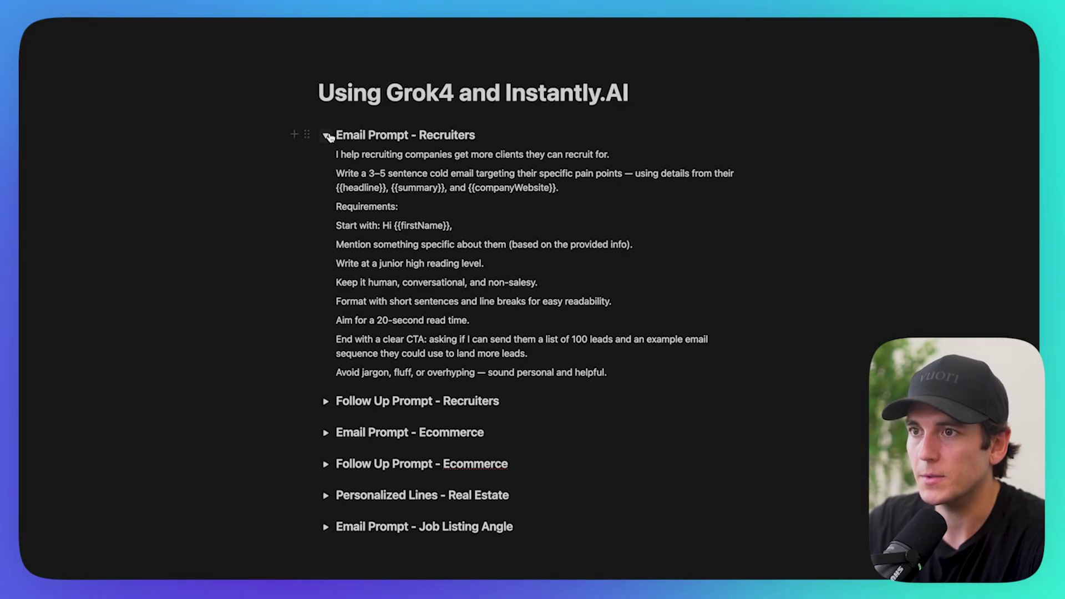
pyautogui.moveTo(337, 155); pyautogui.dragTo(610, 155)
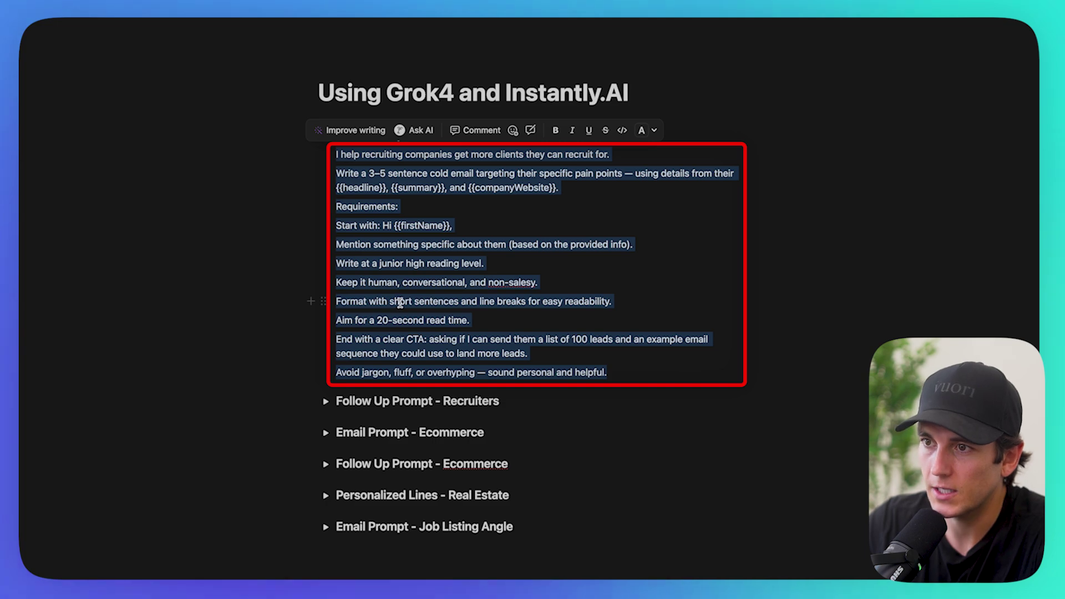
pyautogui.click(480, 340)
pyautogui.moveTo(610, 372); pyautogui.dragTo(477, 355)
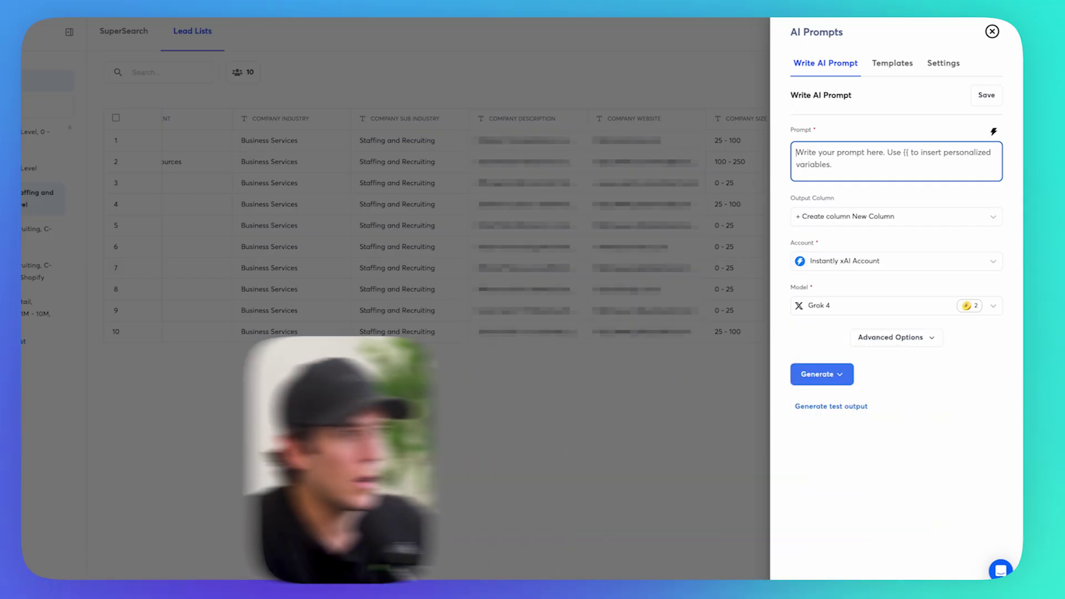
# Paste the recruiter email text into the Instantly AI prompt and generate a test output.
pyautogui.write('I help recruiting companies get more clients they can recruit for.  Write a 3–5 sentence cold email targeting their specific pain points — using details from their {{headline}}, {{summary}}, and {{companyWebsite}}.  Requirements:  Start with: Hi {{firstName}},  Mention something specific about them (based on the provided info).  Write at a junior high reading level.  Keep it human, conversational, and non-salesy.  Format with short sentences and line breaks for easy readability.  Aim for a 20-second read time.  End with a clear CTA: asking if I can send them a list of 100 leads and an example email sequence they could use to land more leads.  Avoid jargon, fluff, or overhyping — sound personal and helpful.')
pyautogui.scroll(-4, 802, 232)
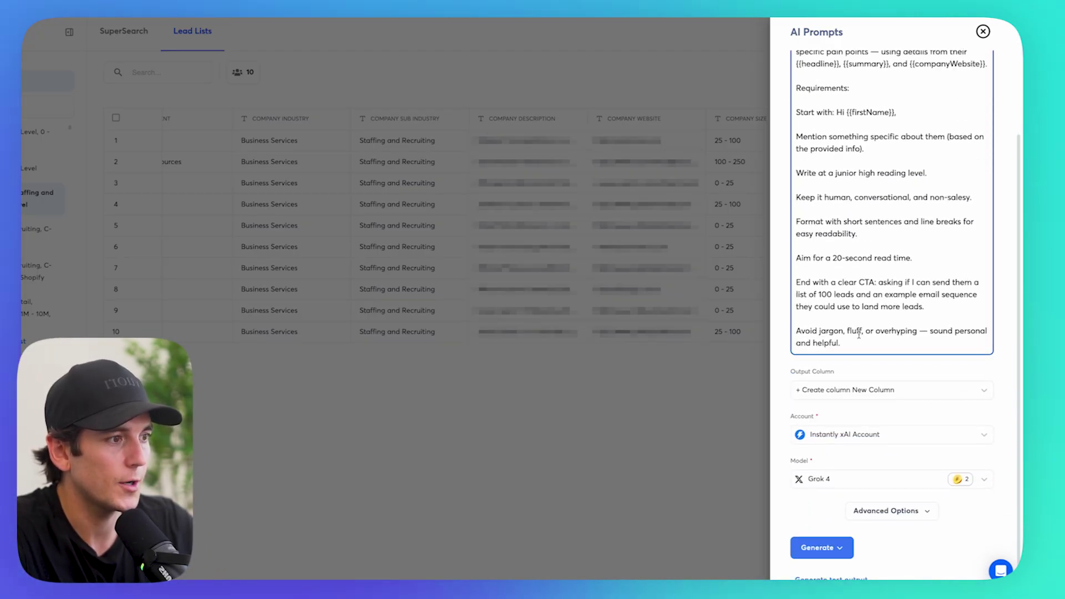
pyautogui.click(832, 579)
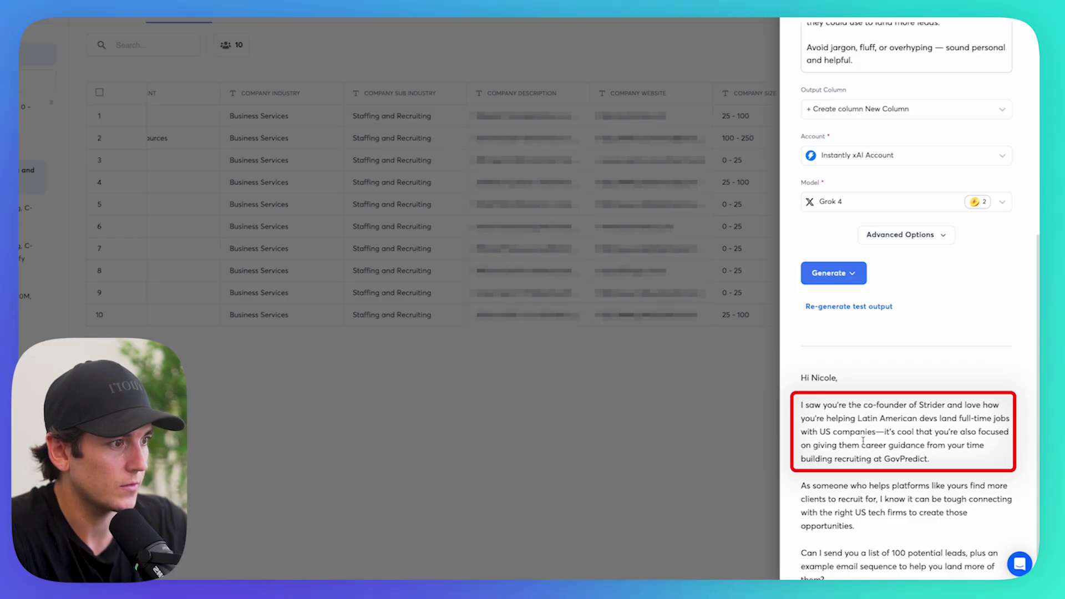
# Set the output to a new column named "Email #1" and generate it for the first 10 leads.
pyautogui.scroll(5, 837, 510)
pyautogui.click(832, 417)
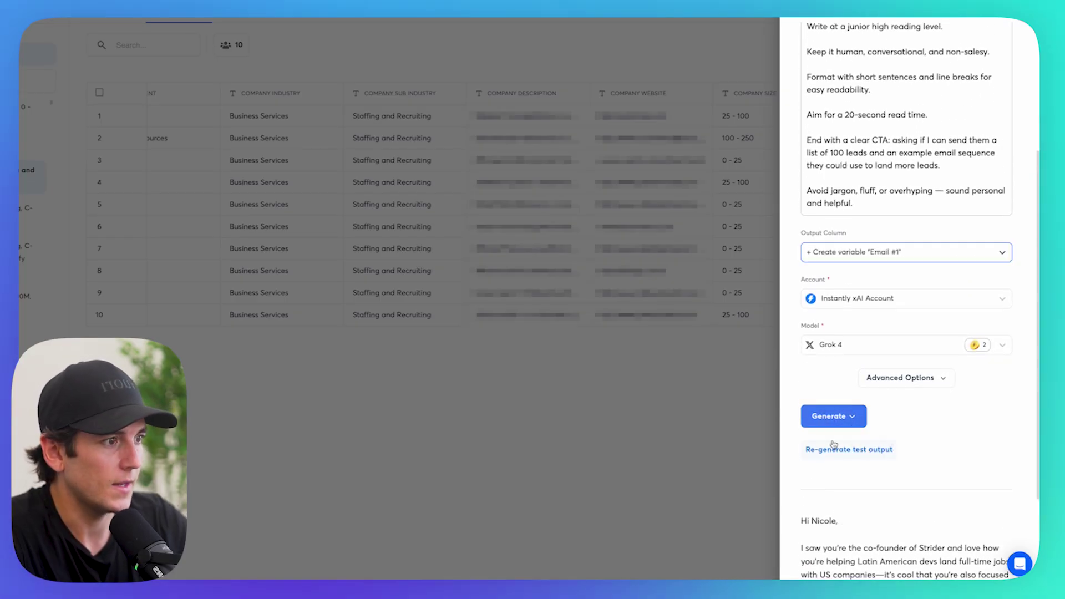
pyautogui.click(832, 417)
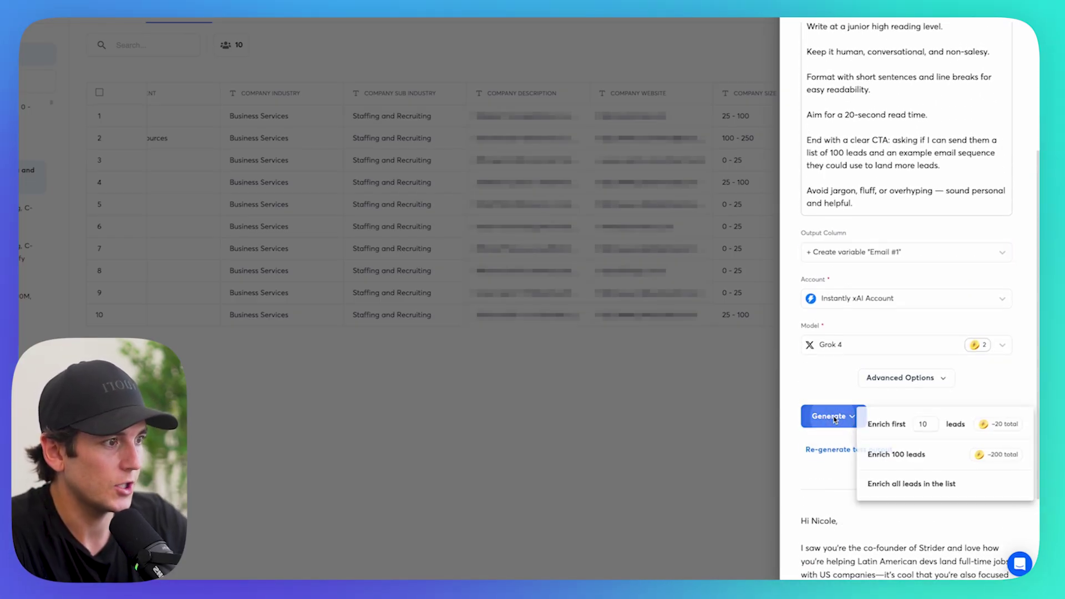
pyautogui.click(906, 428)
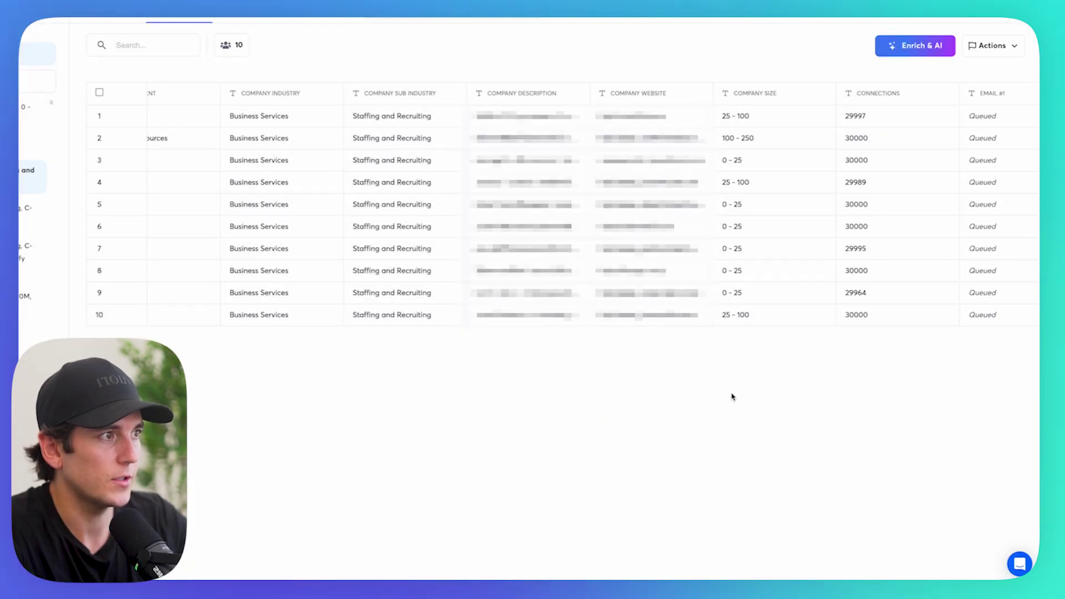
# Start a new AI prompt for the lead list and copy the full "Follow Up Prompt - Recruiters" text from the notes page.
pyautogui.hscroll(3, 756, 276)
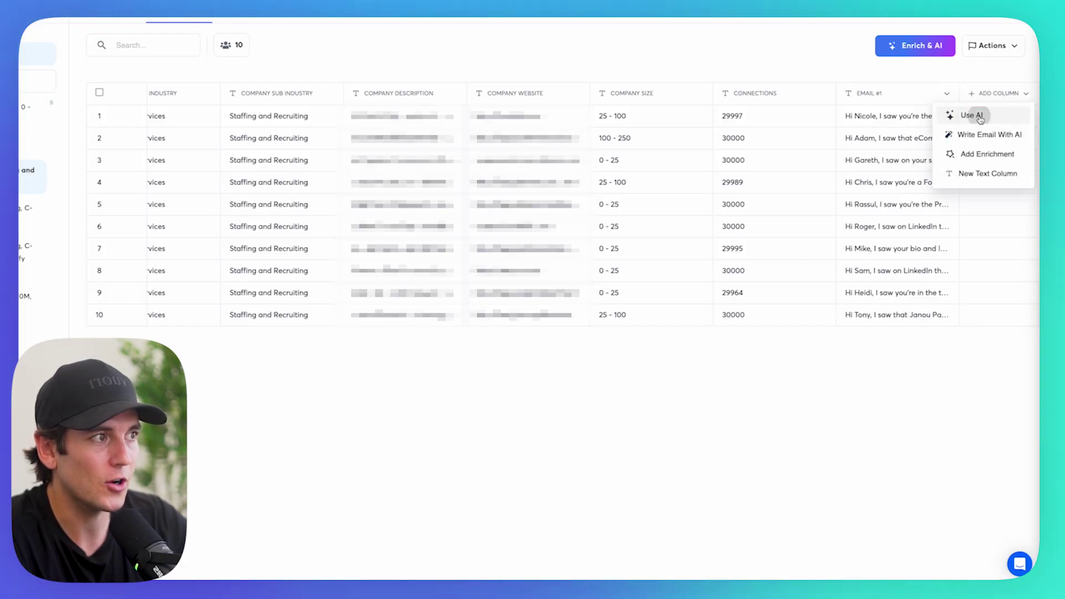
pyautogui.click(971, 116)
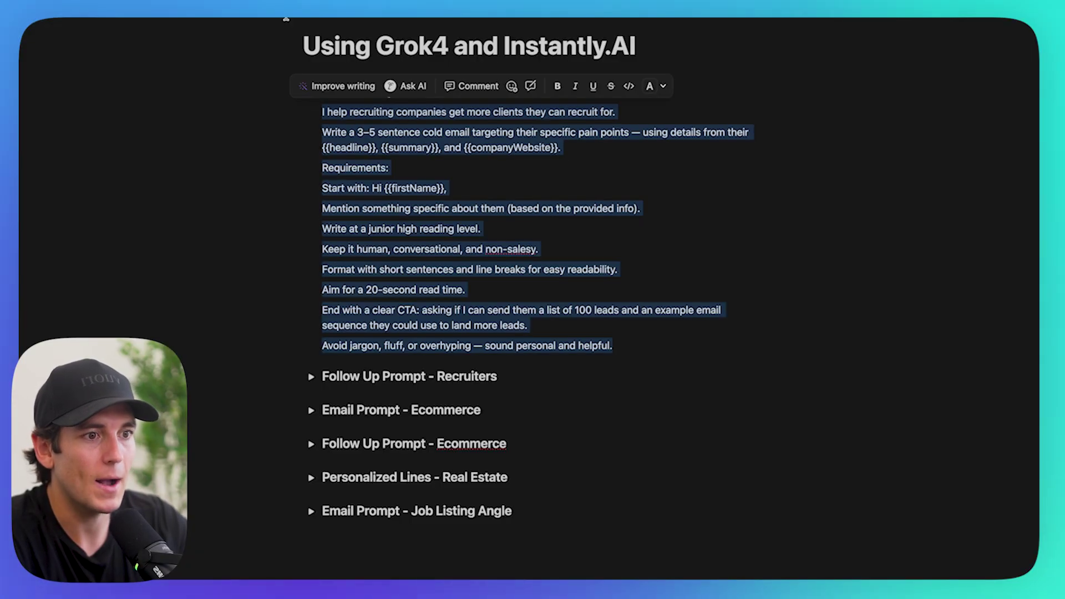
pyautogui.click(310, 382)
pyautogui.scroll(-3, 319, 382)
pyautogui.moveTo(587, 405); pyautogui.dragTo(318, 156)
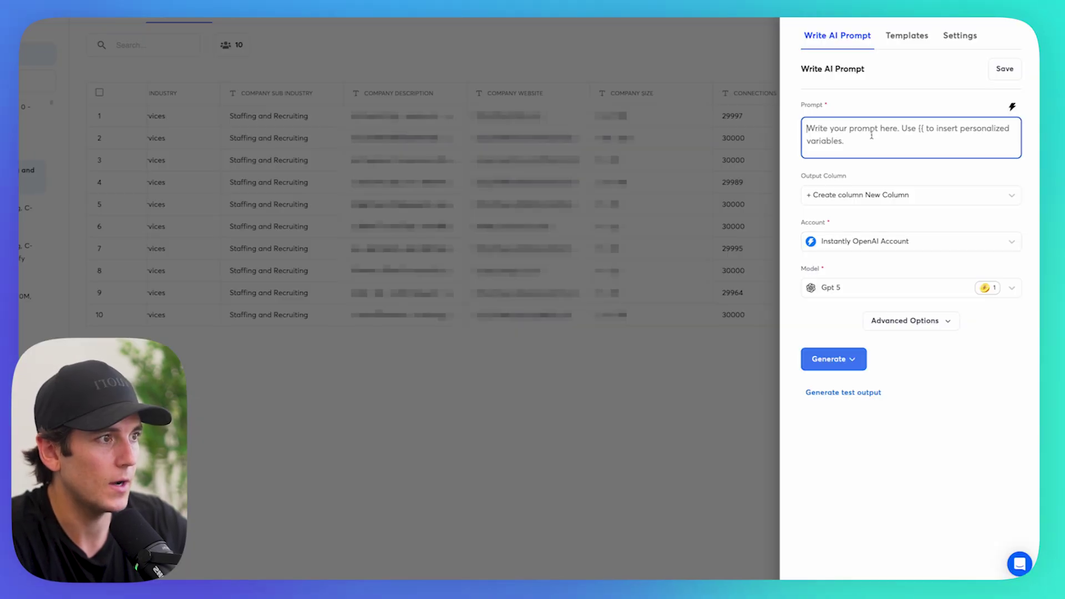
# Paste the follow-up prompt, set its output to a new column "Follow Up Email #1", and generate a test output with Grok 4.
pyautogui.write('You\'re writing a follow up cold email for my outreach to recruiting companies.  Instructions:  Start with: Hi {{firstName}},  In the first sentence, call out one clear pain point relevant to recruiting companies (e.g., struggling to find new companies hiring, inconsistent client flow, etc.).  In the second sentence, remind them that I can send over something specific to help solve that pain point — the free list of 100 warm leads plus a sample email template tailored for landing more companies hiring.  End with my CTA: "Is this the best place to drop it?"  Keep it friendly, human, and conversational — not pushy or robotic.  Junior high reading level.  2 sentences total.  Easy readability with line breaks.  Aim for a 15-second read time (short, simple, and direct).')
pyautogui.scroll(-3, 843, 333)
pyautogui.click(838, 376)
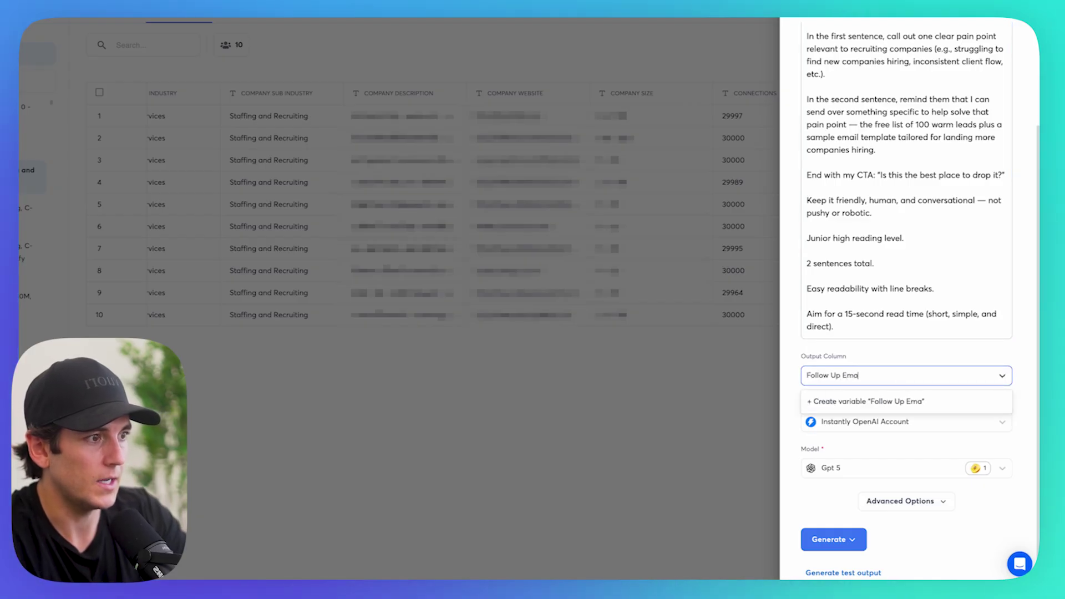
pyautogui.click(813, 421)
pyautogui.click(849, 495)
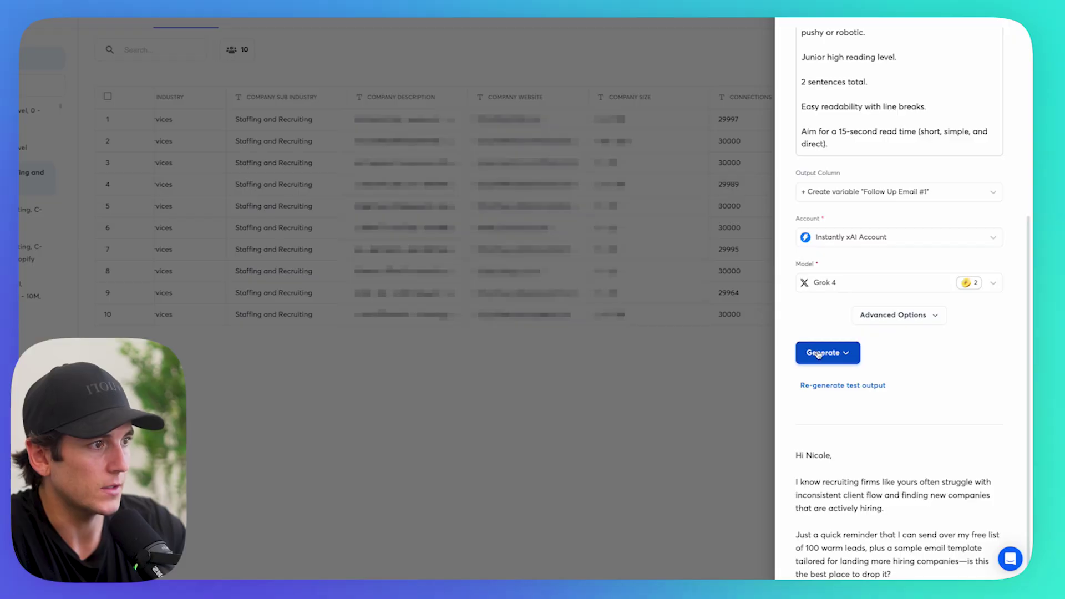
# Generate the "Follow Up Email #1" column for the first 10 leads.
pyautogui.click(845, 353)
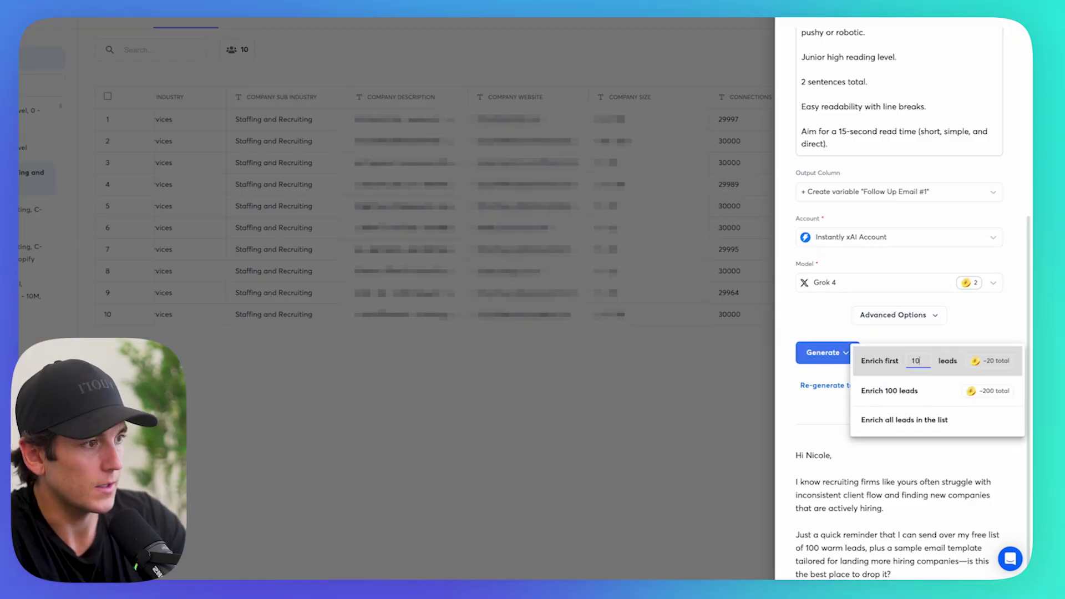
pyautogui.write('10')
pyautogui.click(966, 363)
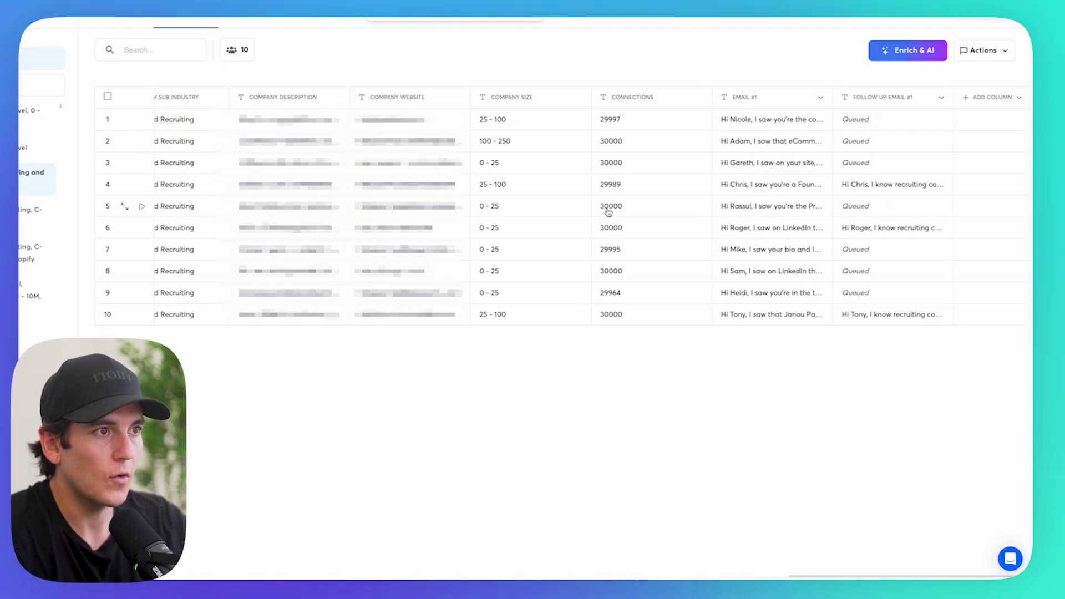
# Look through the lead table and read some of the generated "Email #1" texts in full.
pyautogui.hscroll(-5, 446, 160)
pyautogui.hscroll(-2, 445, 159)
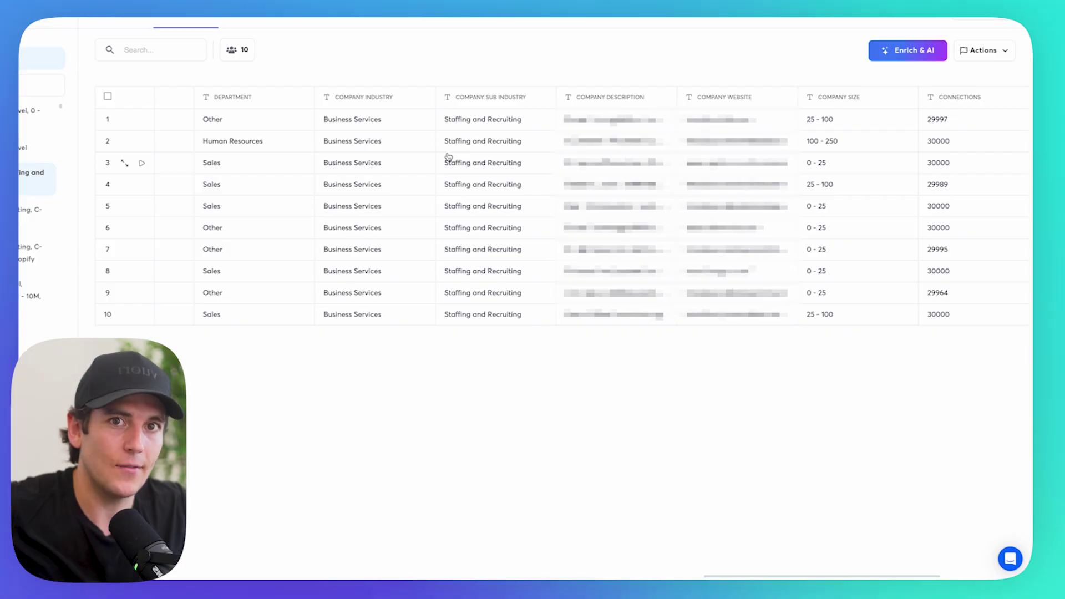
pyautogui.hscroll(5, 448, 157)
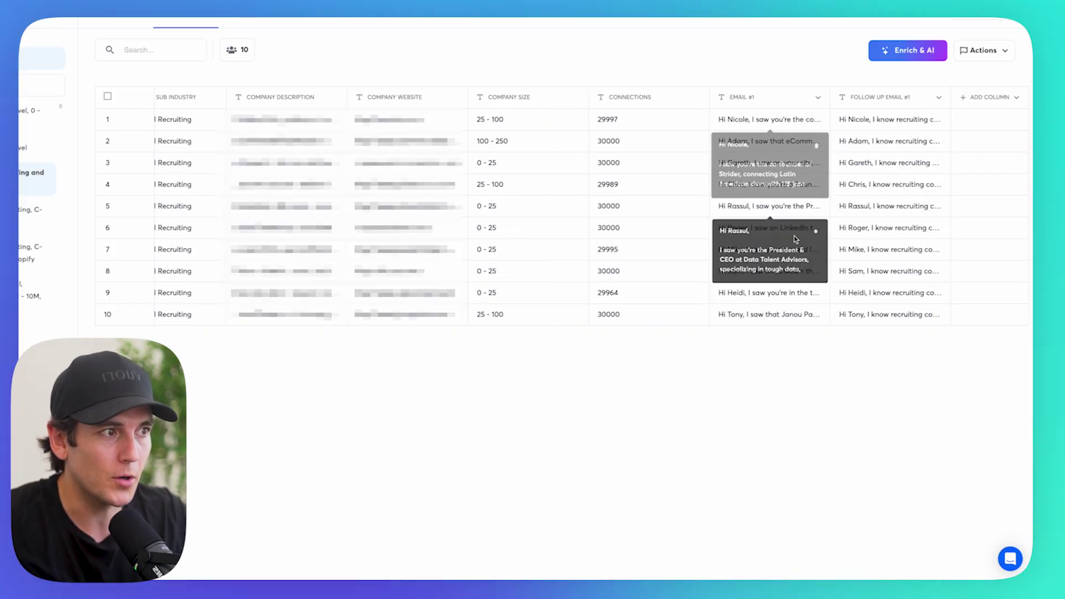
pyautogui.click(764, 123)
pyautogui.scroll(-2, 763, 144)
pyautogui.click(759, 291)
pyautogui.scroll(-2, 759, 291)
pyautogui.scroll(1, 758, 292)
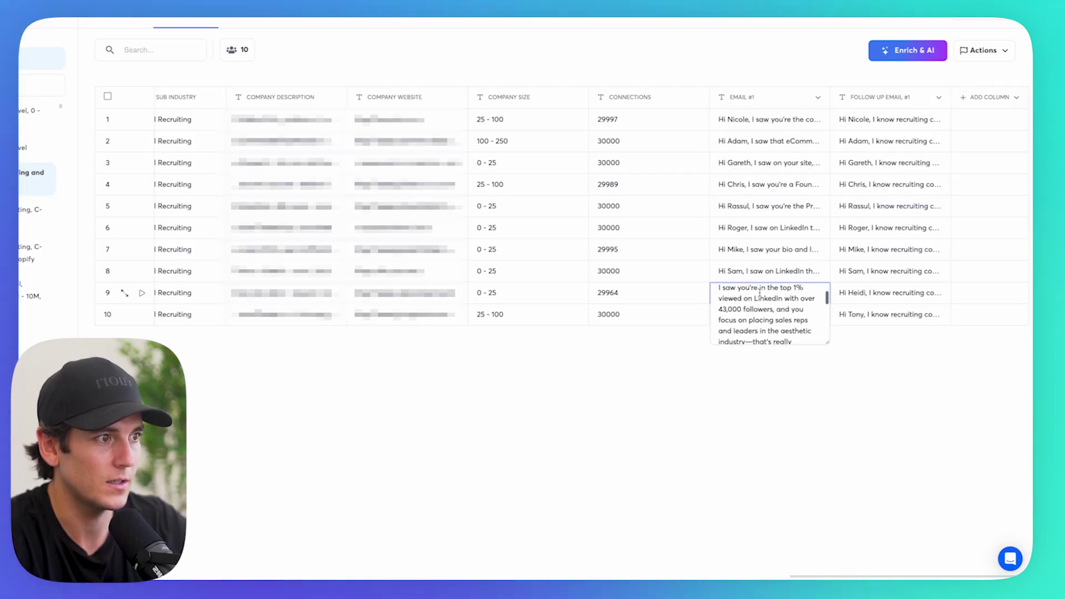
pyautogui.press('Escape')
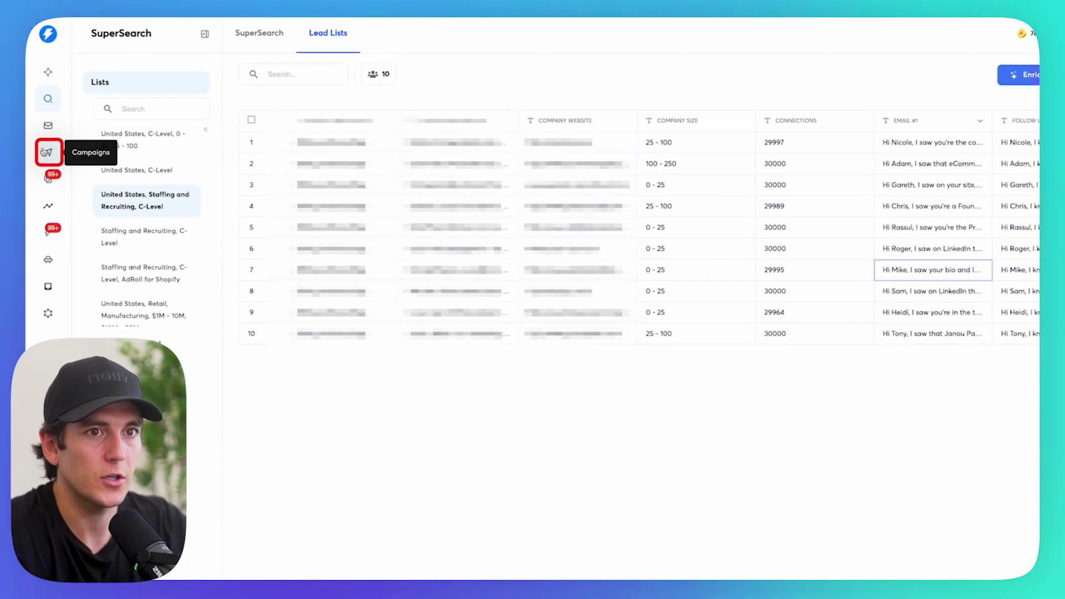
# Create a new campaign named "Recruiters Example".
pyautogui.click(49, 153)
pyautogui.click(908, 83)
pyautogui.hotkey('ctrl', 'a')
pyautogui.write('Recruiters Example')
pyautogui.click(511, 323)
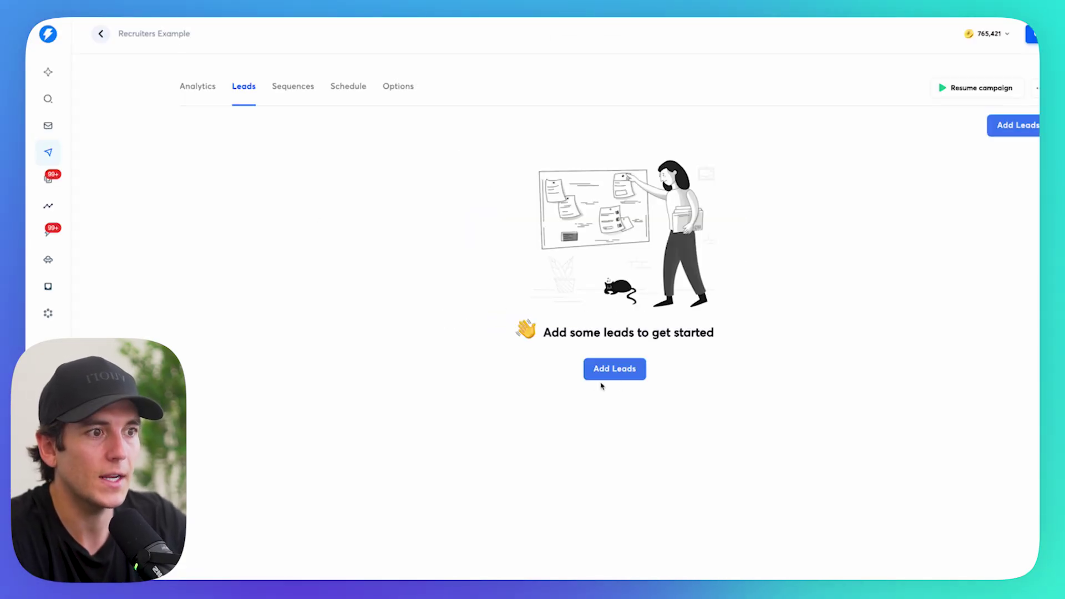
# Open the "United States, Staffing and Recruiting, C-Level" lead list and select all of its leads.
pyautogui.click(49, 99)
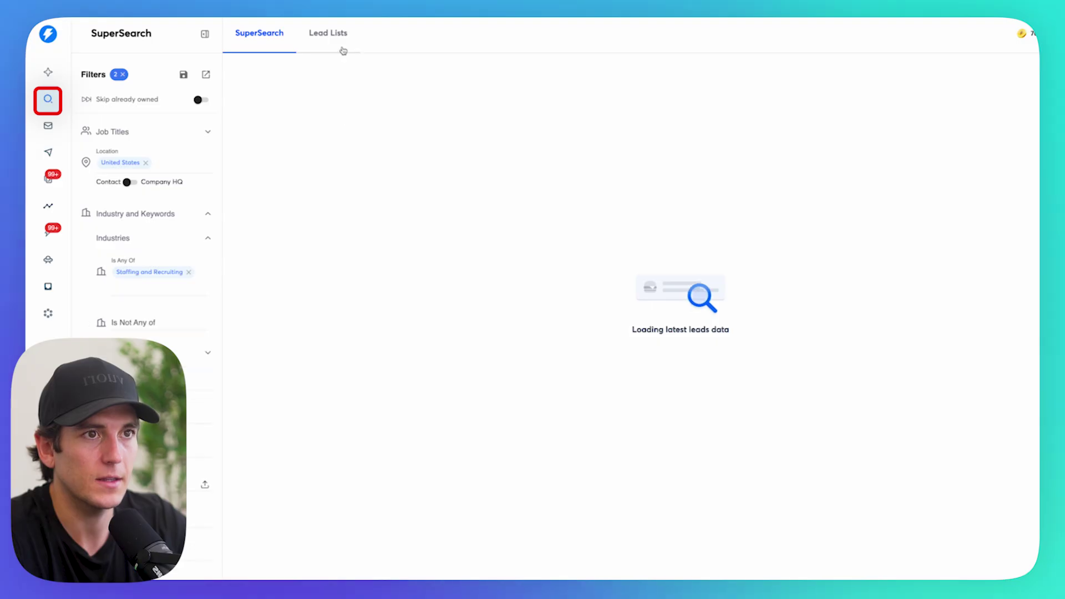
pyautogui.click(328, 33)
pyautogui.click(125, 204)
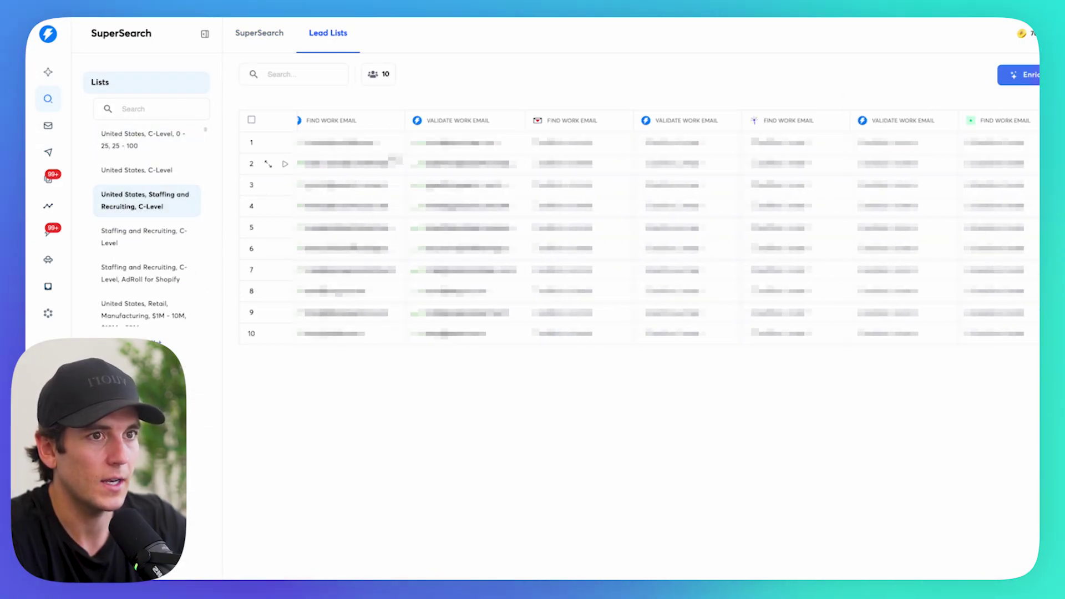
pyautogui.click(251, 119)
pyautogui.click(294, 136)
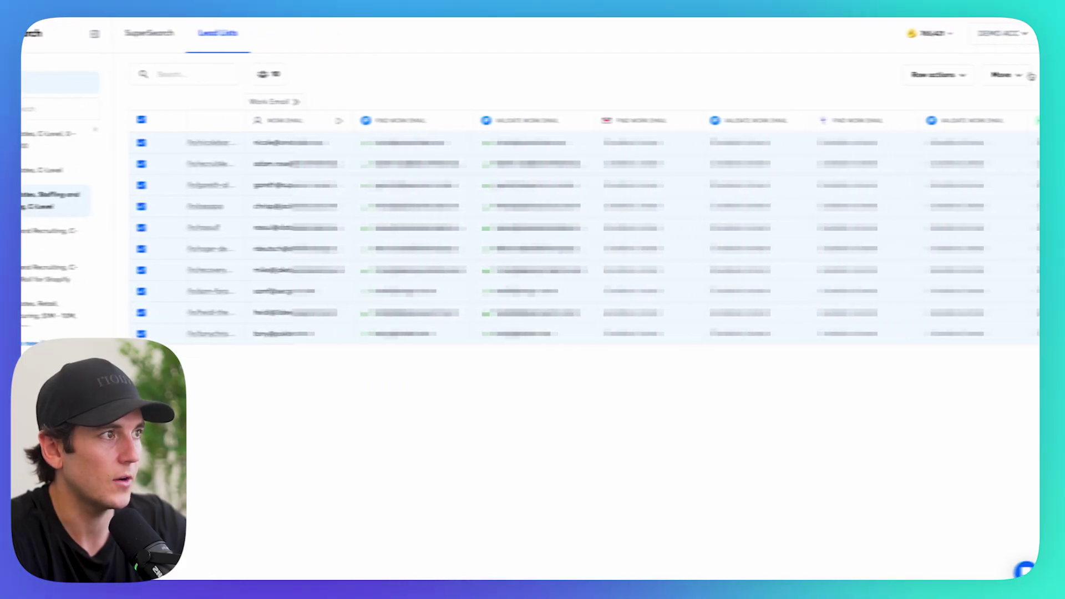
# Send the selected leads to the "Recruiters Example" campaign.
pyautogui.click(1008, 75)
pyautogui.click(967, 99)
pyautogui.click(454, 290)
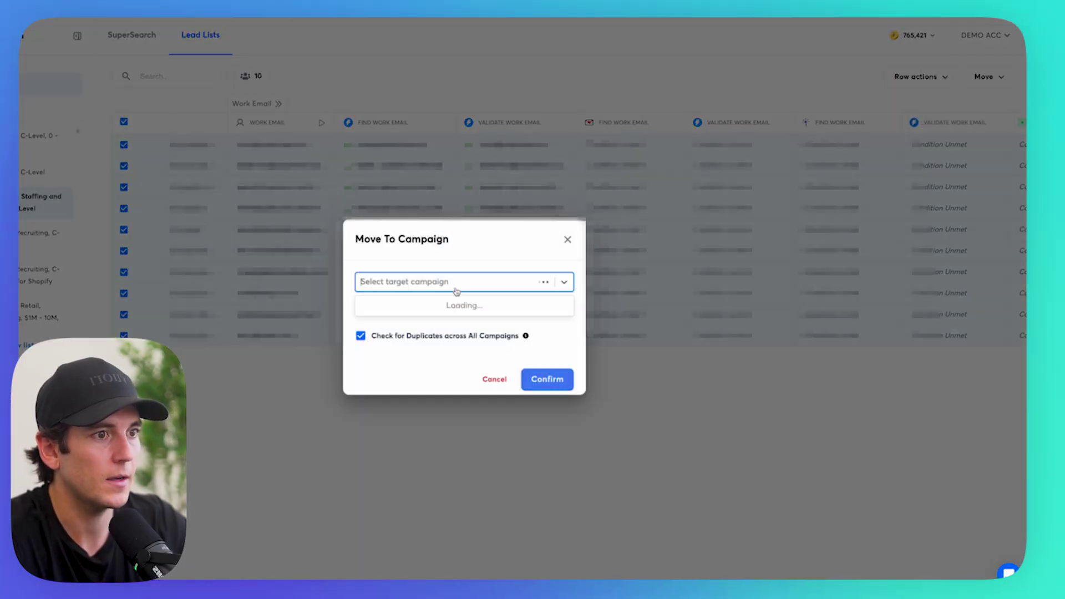
pyautogui.click(460, 304)
pyautogui.click(658, 378)
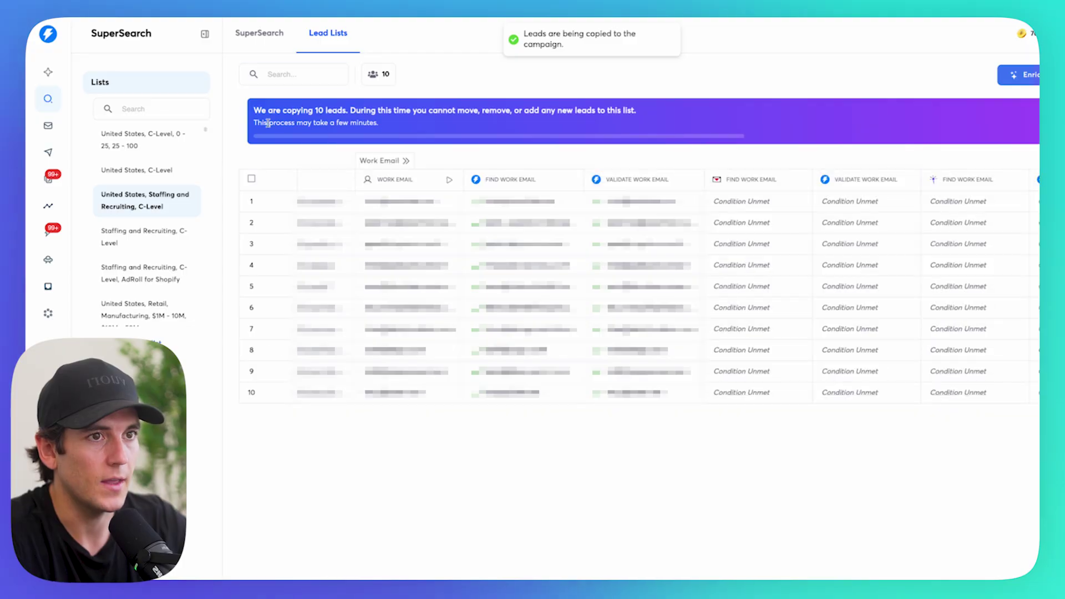
# Open the "Recruiters Example" campaign and check its list of leads.
pyautogui.click(47, 153)
pyautogui.click(350, 153)
pyautogui.click(243, 86)
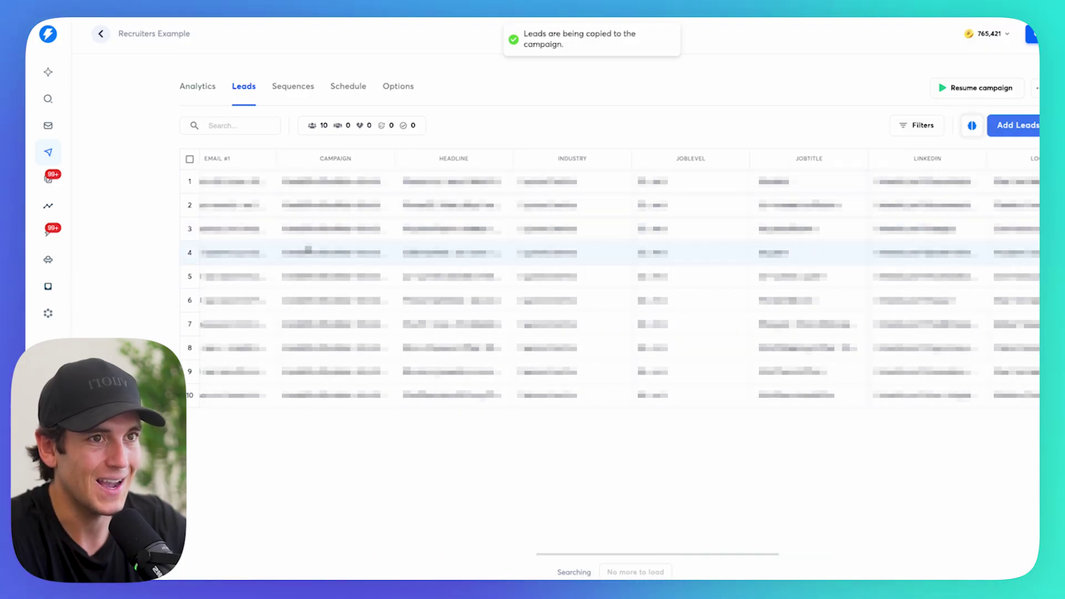
# Fill the body of the campaign's first sequence email with the {{Email #1}} variable and sign it with the sender's first name.
pyautogui.click(293, 86)
pyautogui.click(446, 193)
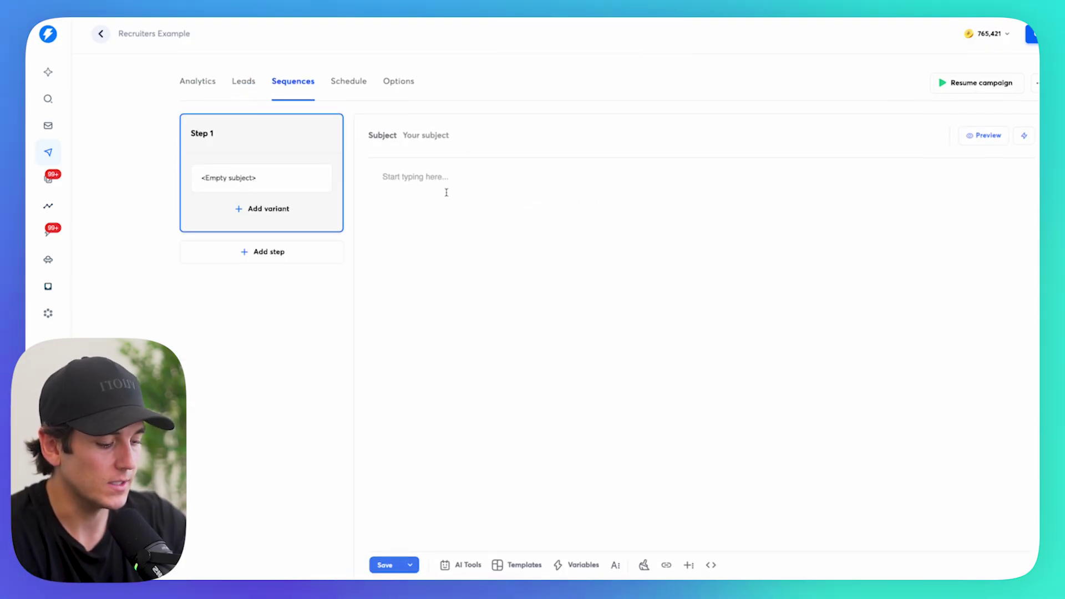
pyautogui.write('{ema')
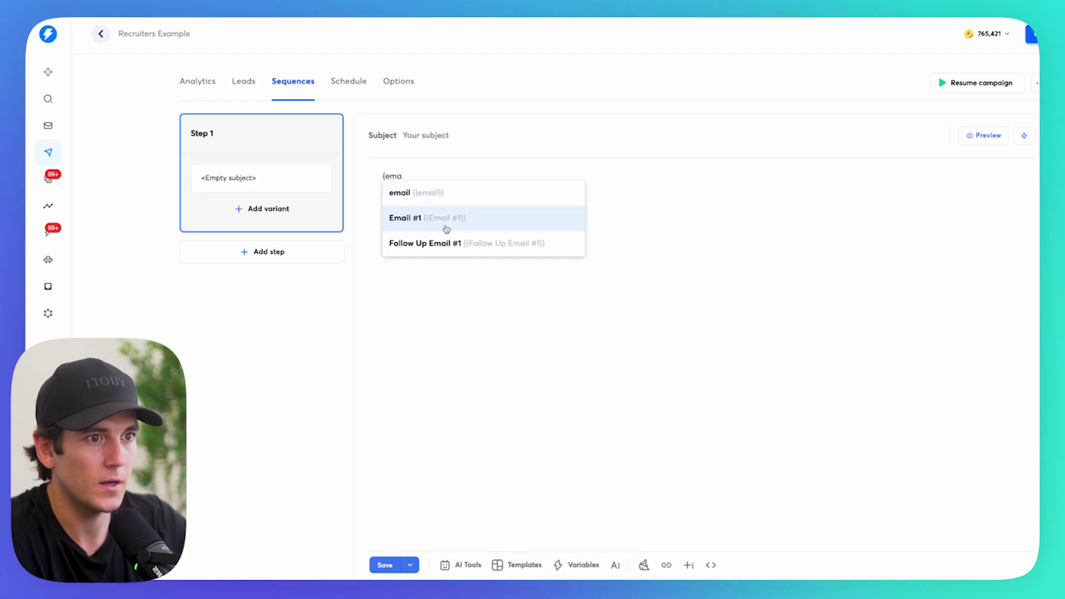
pyautogui.click(446, 230)
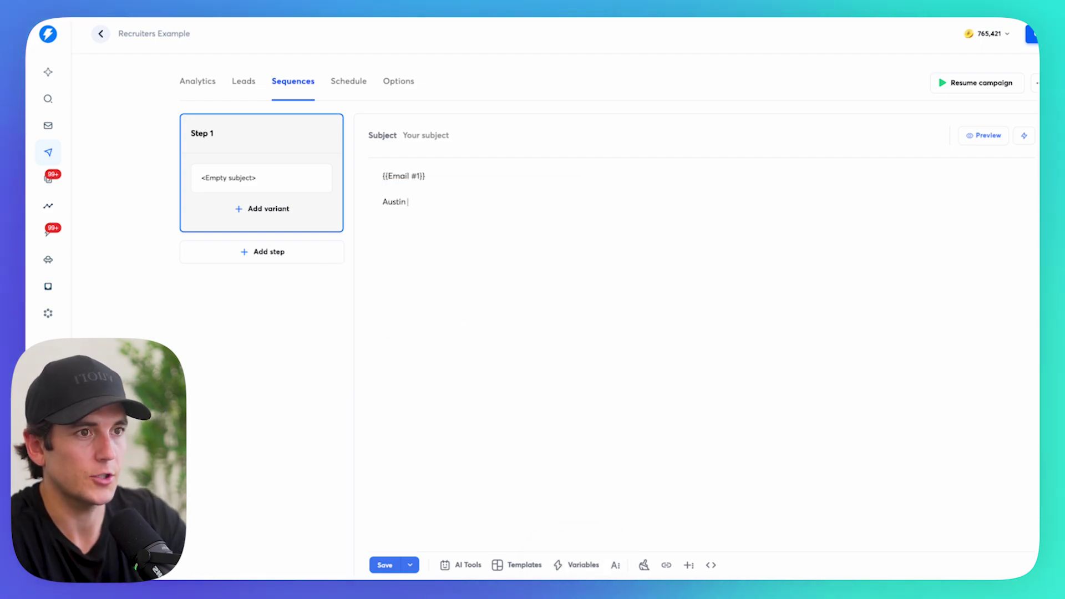
# Set the first email's subject to "{{firstName}} - thoughts?" and preview the personalized email.
pyautogui.click(422, 126)
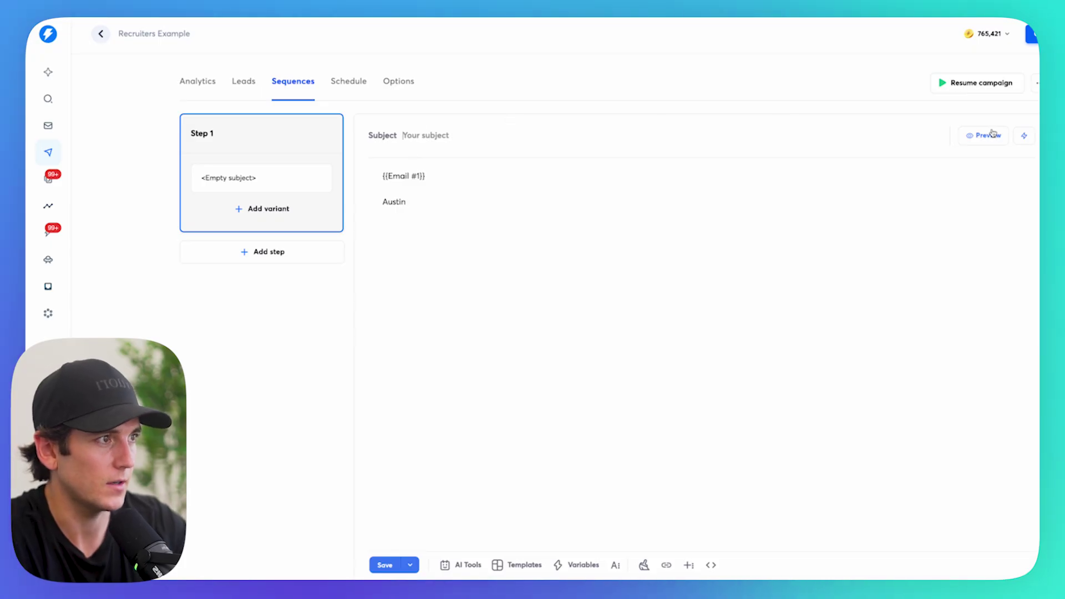
pyautogui.click(1018, 138)
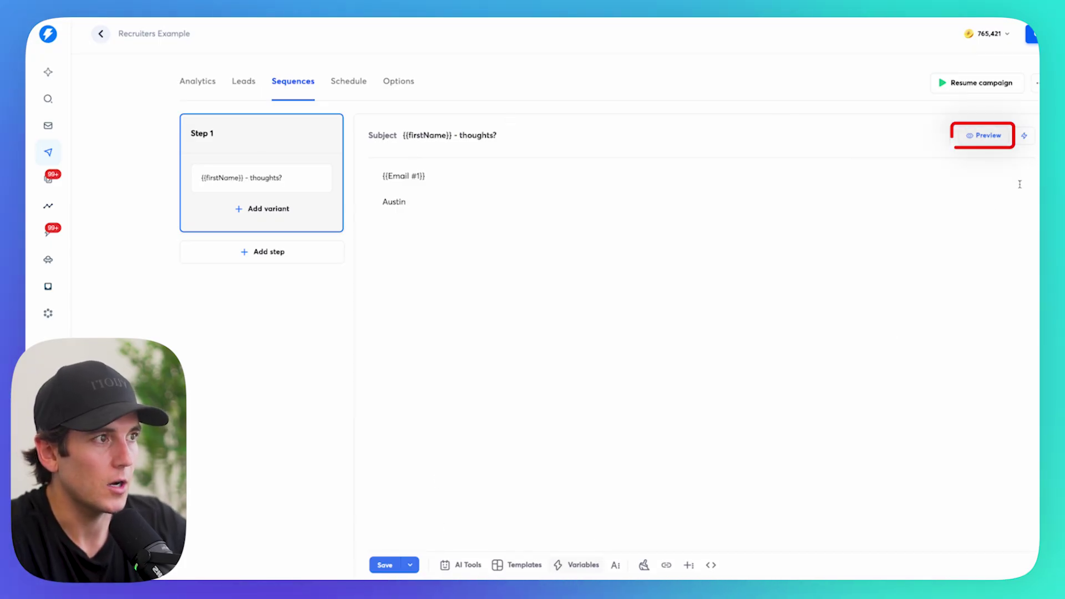
pyautogui.click(986, 140)
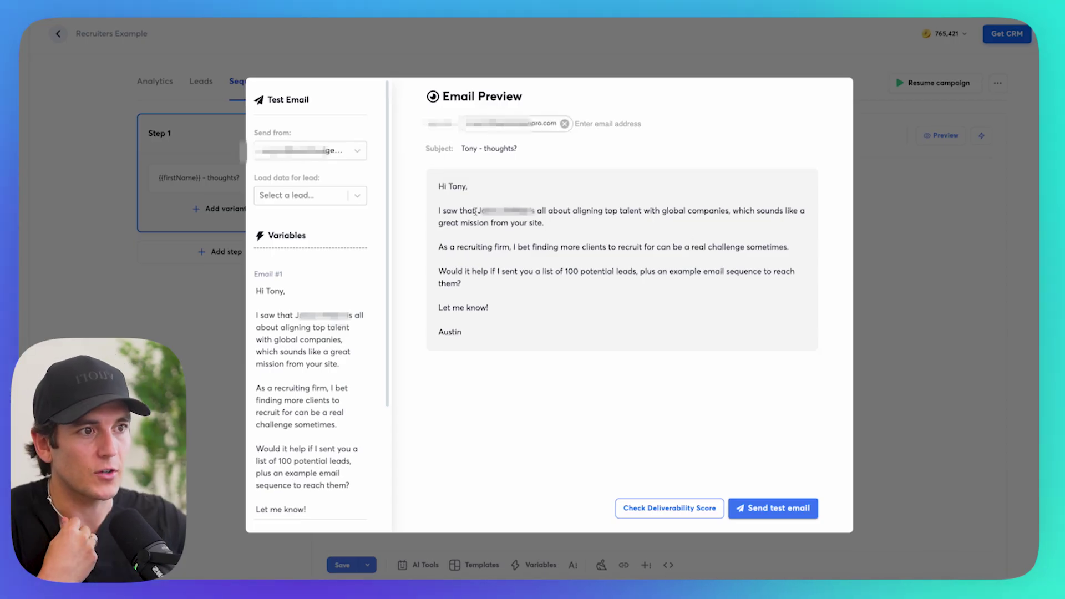
pyautogui.click(994, 298)
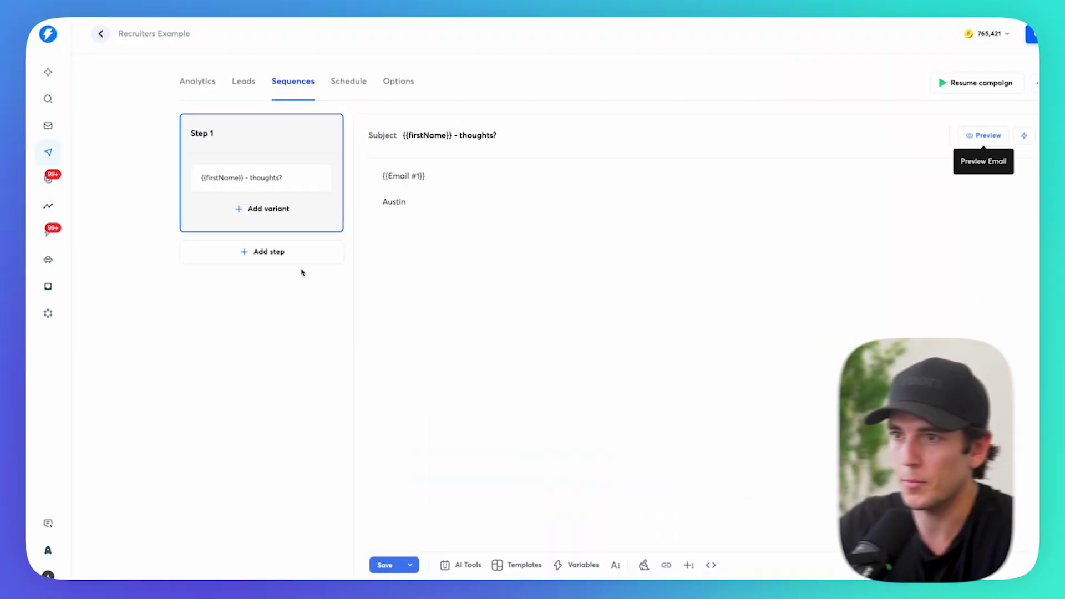
# Add a second sequence step with the {{Follow Up Email #1}} variable as its body, leaving the subject empty.
pyautogui.click(250, 253)
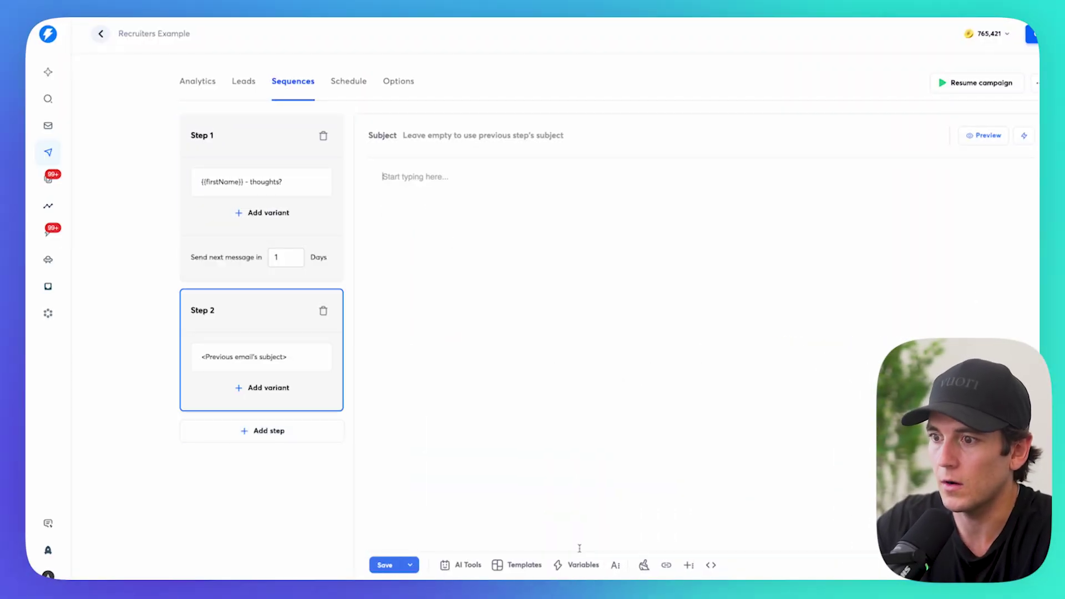
pyautogui.click(577, 565)
pyautogui.write('fol')
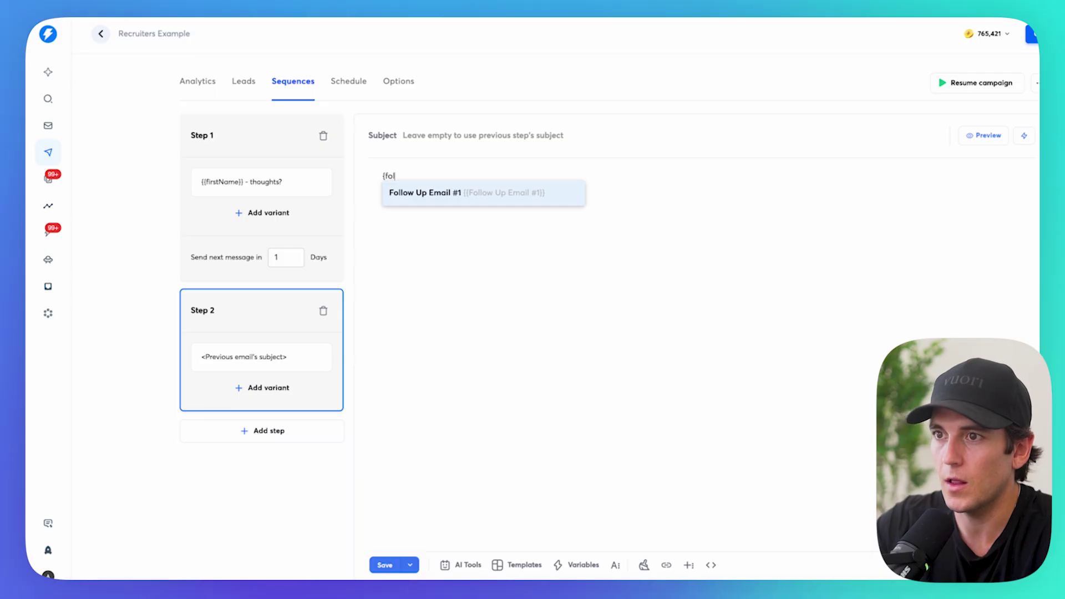
pyautogui.click(424, 193)
pyautogui.click(459, 137)
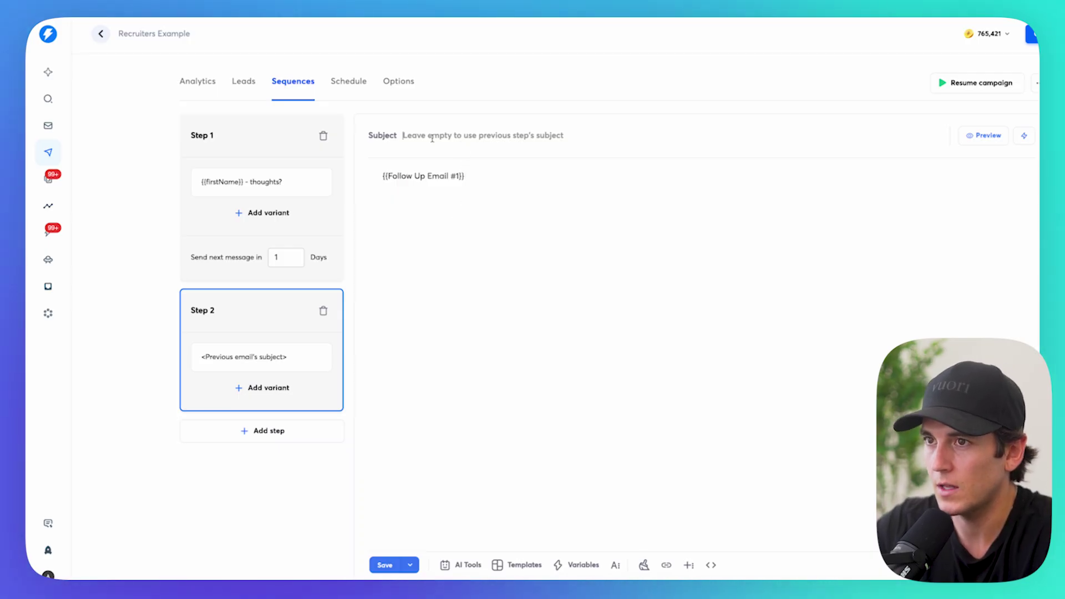
# Set the wait before the second email to 2 days and preview the follow-up.
pyautogui.click(282, 252)
pyautogui.press('BackSpace')
pyautogui.write('2')
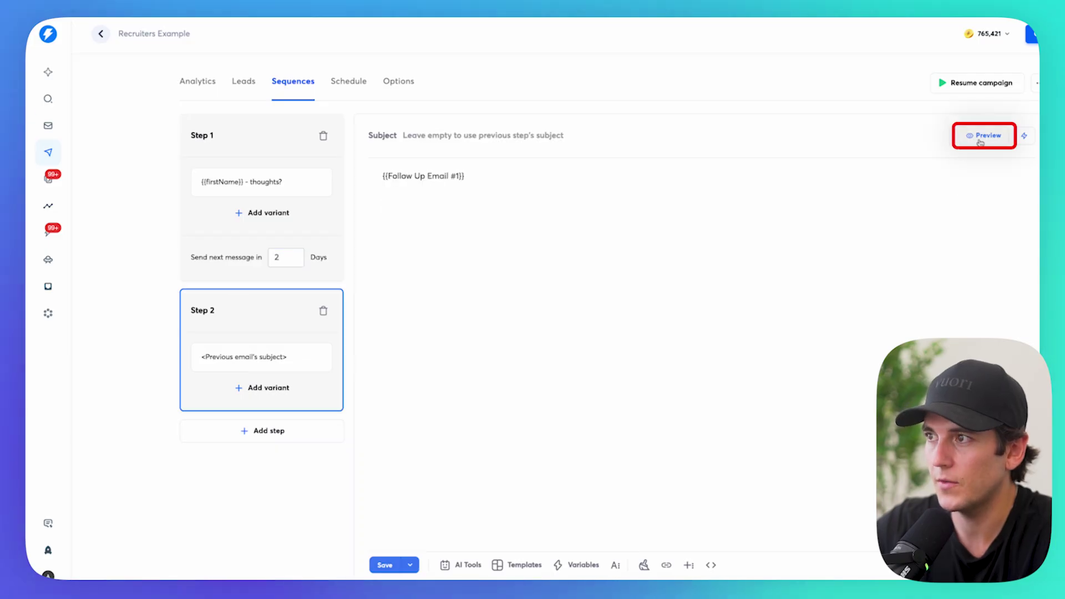
pyautogui.click(983, 136)
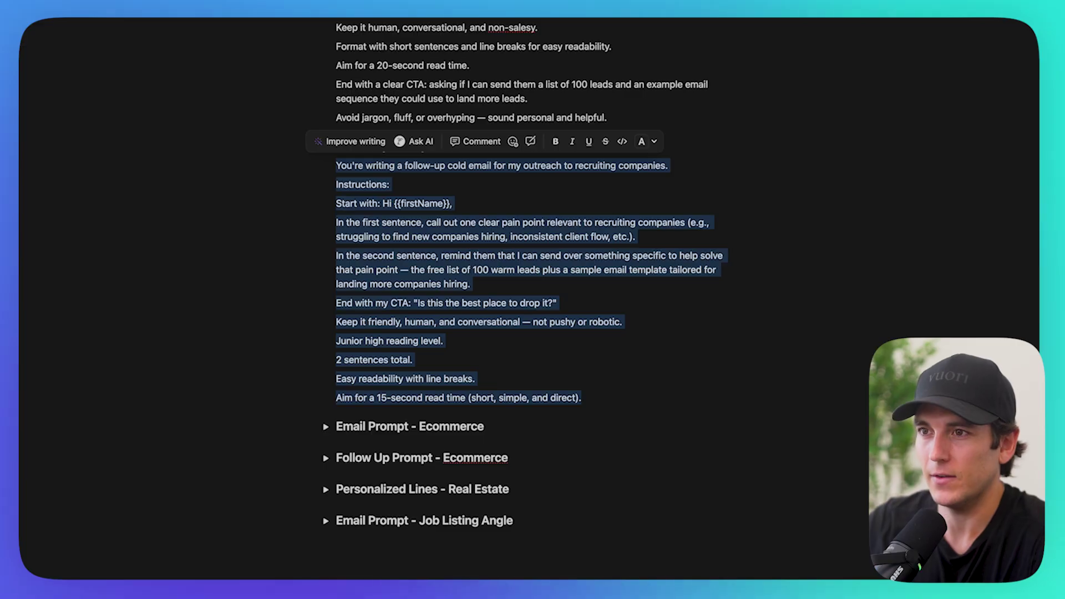
# Switch to the notes page, collapse both recruiter prompts, and select the full "Email Prompt - Ecommerce" text.
pyautogui.click(462, 286)
pyautogui.scroll(4, 460, 286)
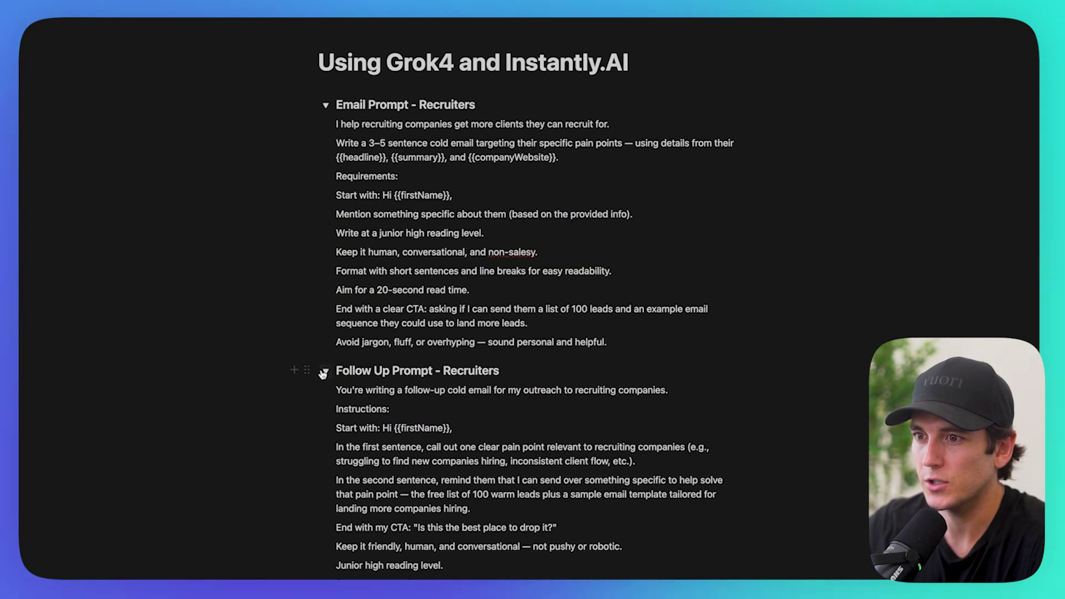
pyautogui.click(325, 371)
pyautogui.click(325, 105)
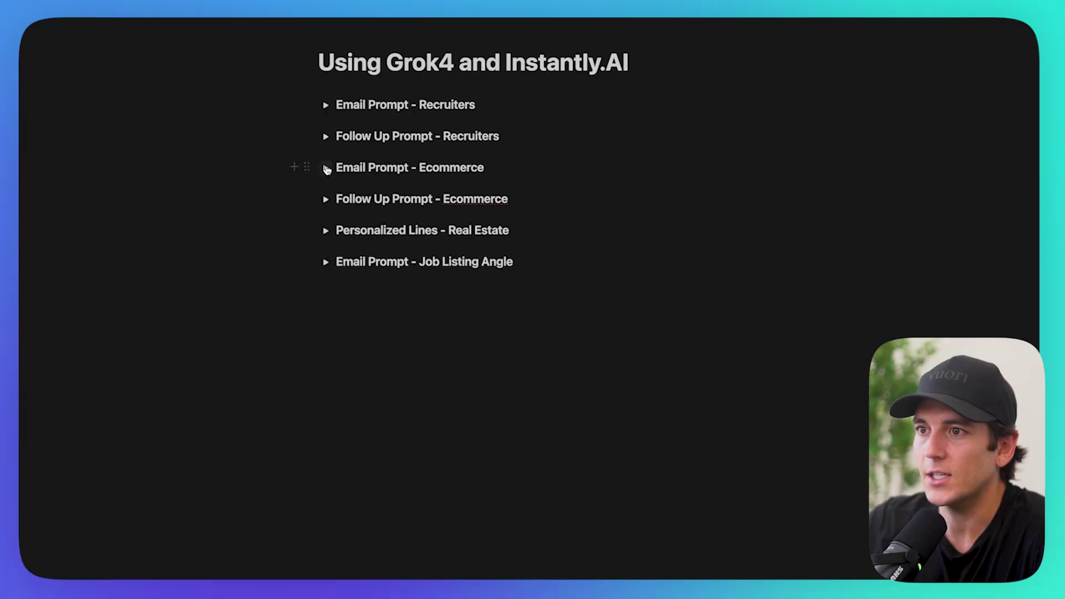
pyautogui.click(325, 168)
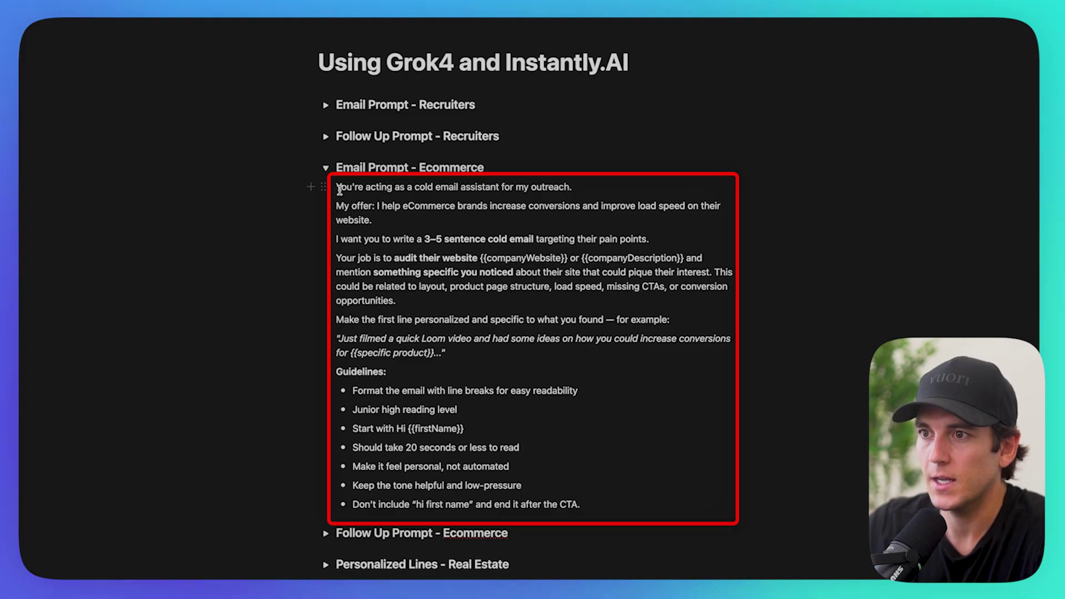
pyautogui.moveTo(337, 188); pyautogui.dragTo(583, 511)
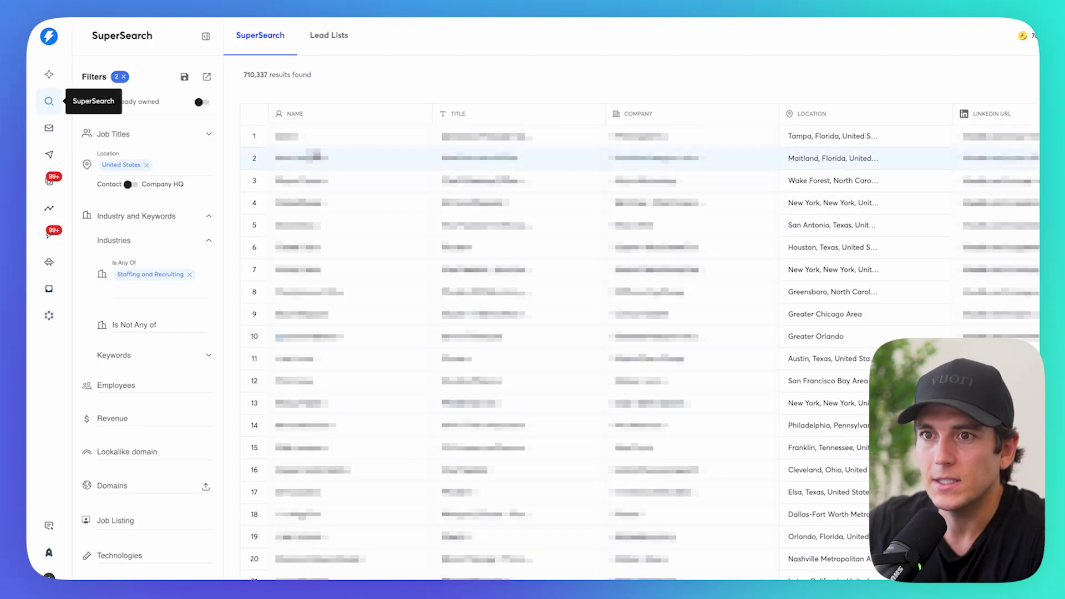
# Open the "United States, Retail, Manufacturing, $1M - 10M, $10M - 50M" lead list and look through its enriched profile and company columns.
pyautogui.click(329, 37)
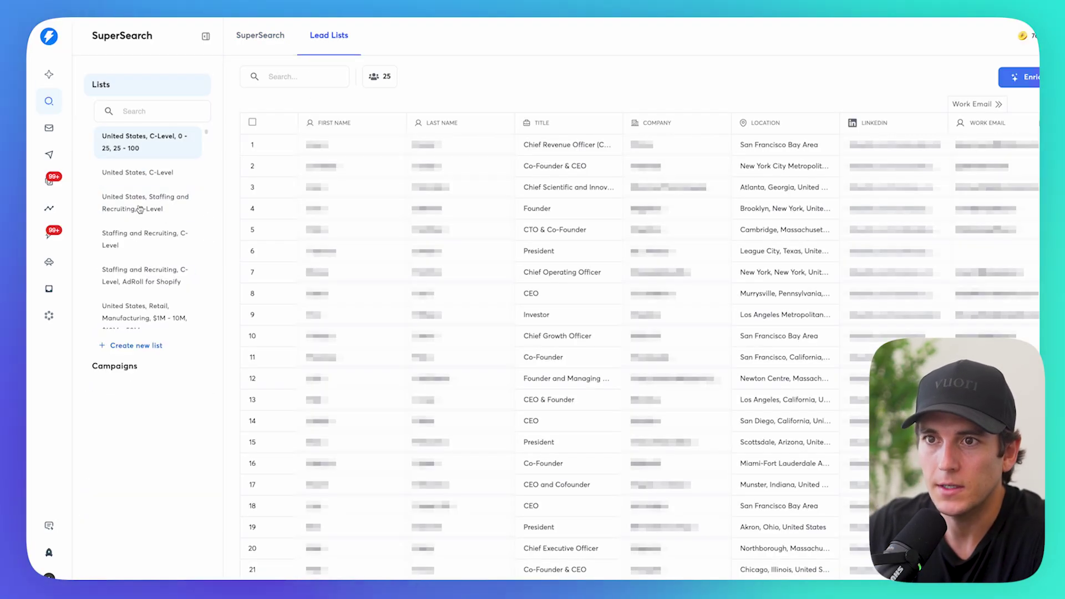
pyautogui.scroll(-1, 142, 256)
pyautogui.scroll(-1, 143, 257)
pyautogui.click(143, 272)
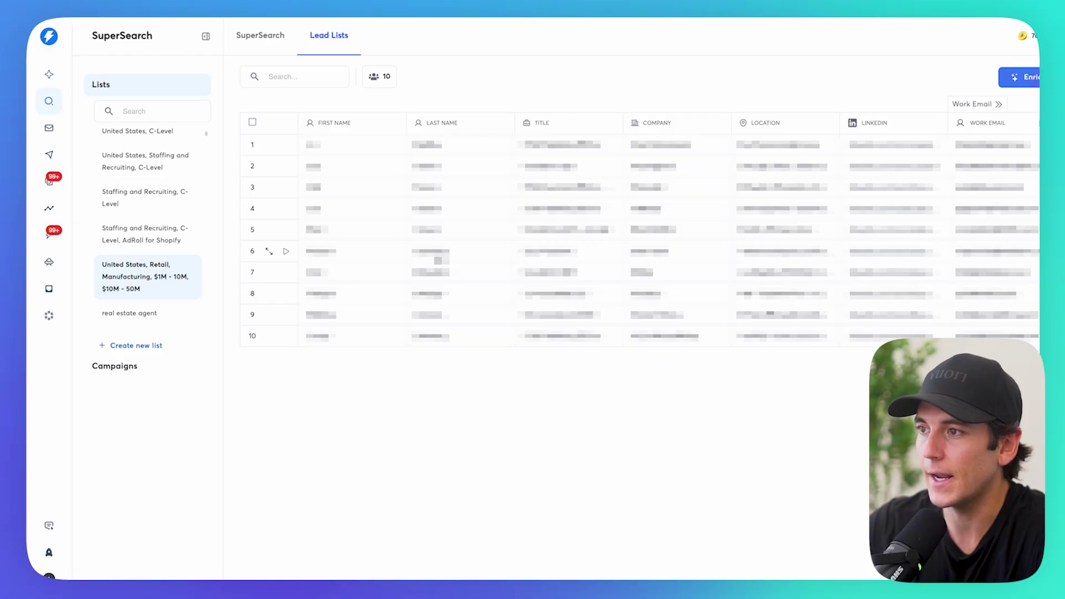
pyautogui.hscroll(10, 453, 259)
pyautogui.hscroll(10, 453, 259)
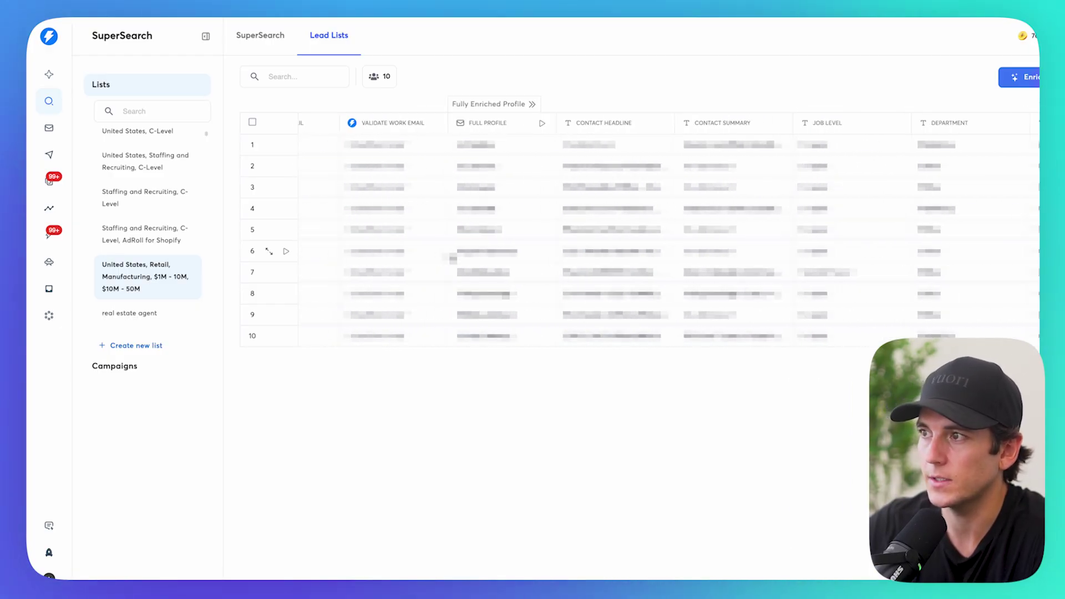
pyautogui.hscroll(5, 453, 258)
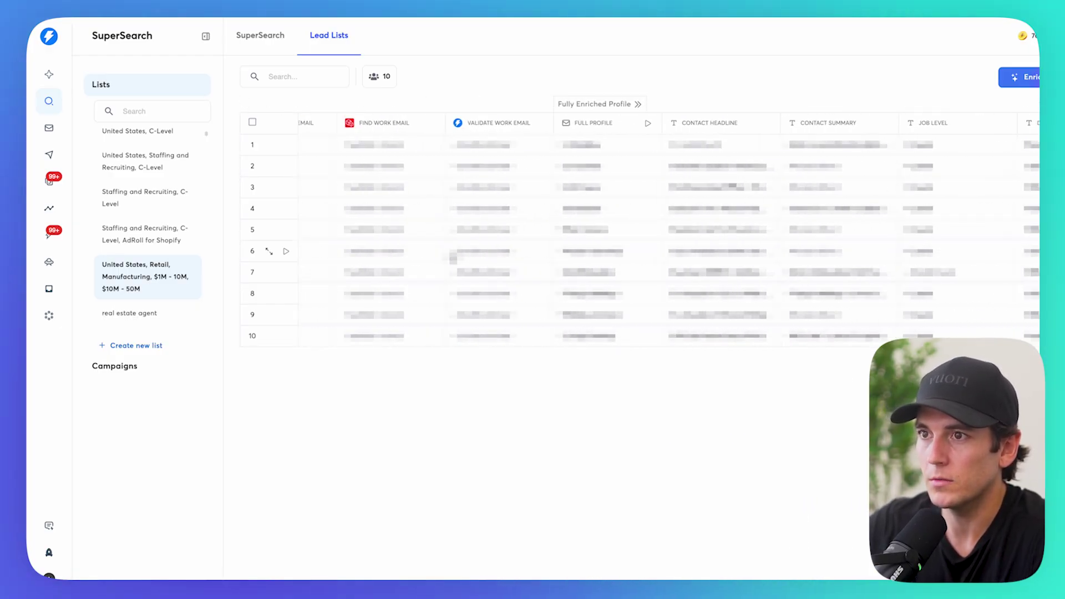
pyautogui.hscroll(10, 453, 274)
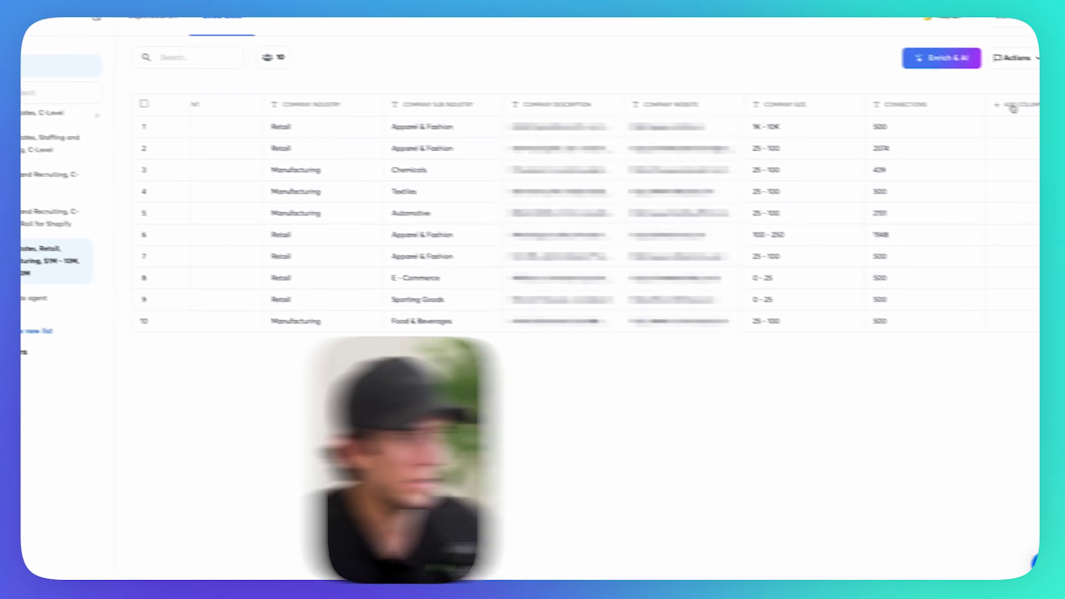
# Add an AI prompt column to the lead list and set it to use Grok 4 through the Instantly xAI Account.
pyautogui.click(1003, 100)
pyautogui.click(972, 119)
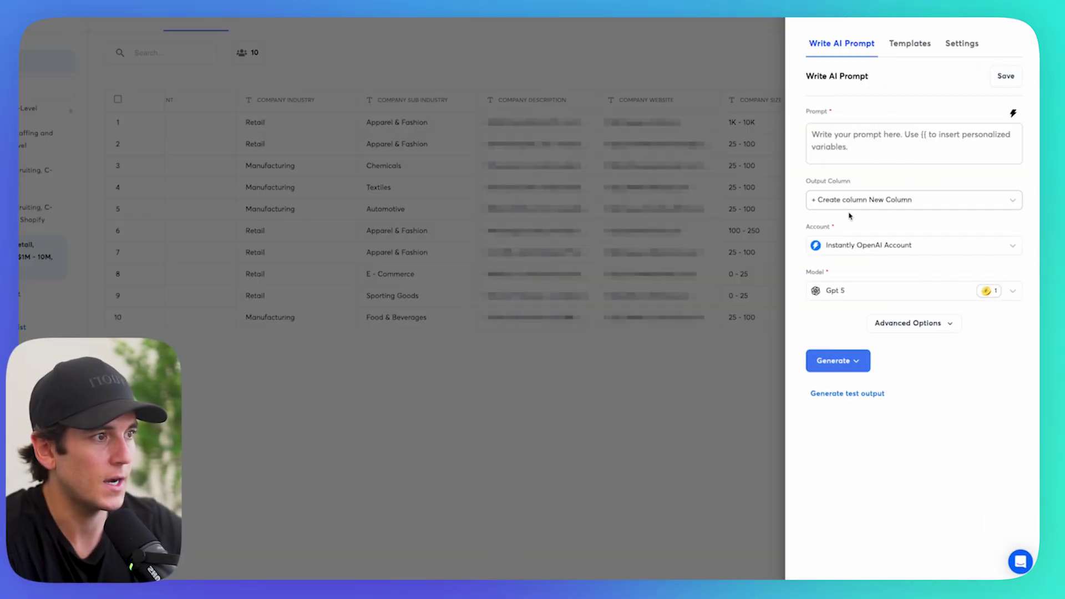
pyautogui.click(852, 244)
pyautogui.click(859, 327)
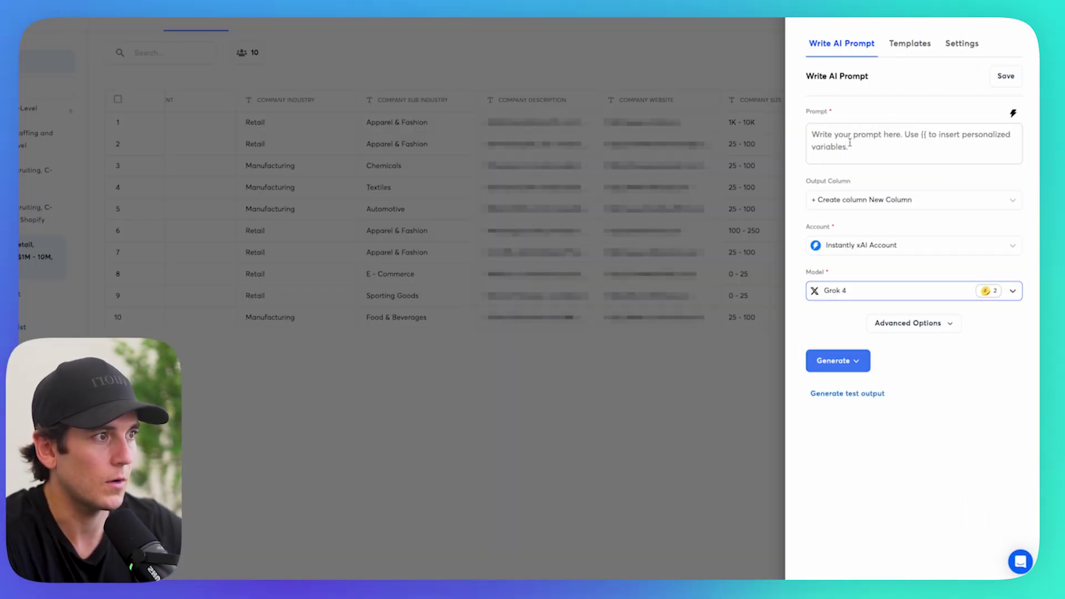
# Paste in the copied ecommerce email prompt, send its output to a new "Email 1" column, and generate a test output.
pyautogui.click(888, 143)
pyautogui.hotkey('ctrl', 'v')
pyautogui.click(842, 377)
pyautogui.write('Email')
pyautogui.click(845, 403)
pyautogui.click(832, 569)
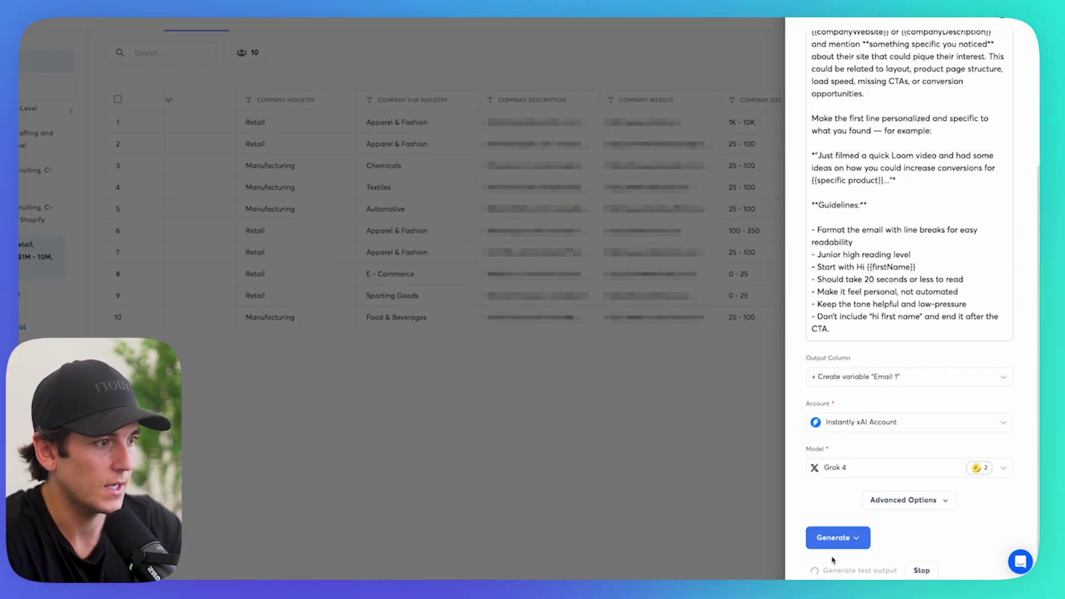
# Read the generated test email and check the Heritage Western boots it mentions on the Ariat website.
pyautogui.scroll(-5, 826, 477)
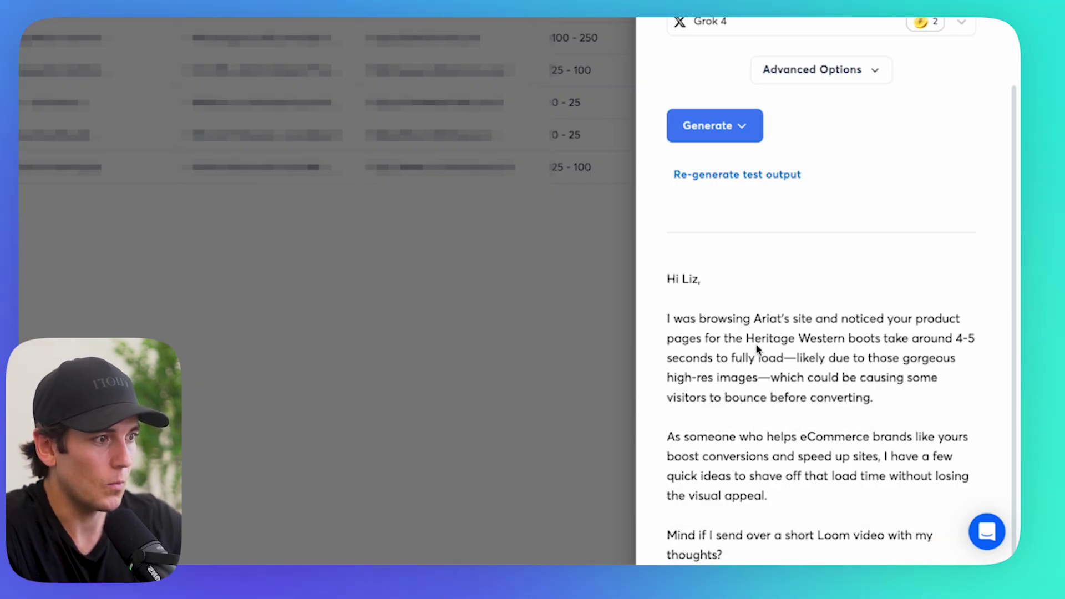
pyautogui.doubleClick(770, 319)
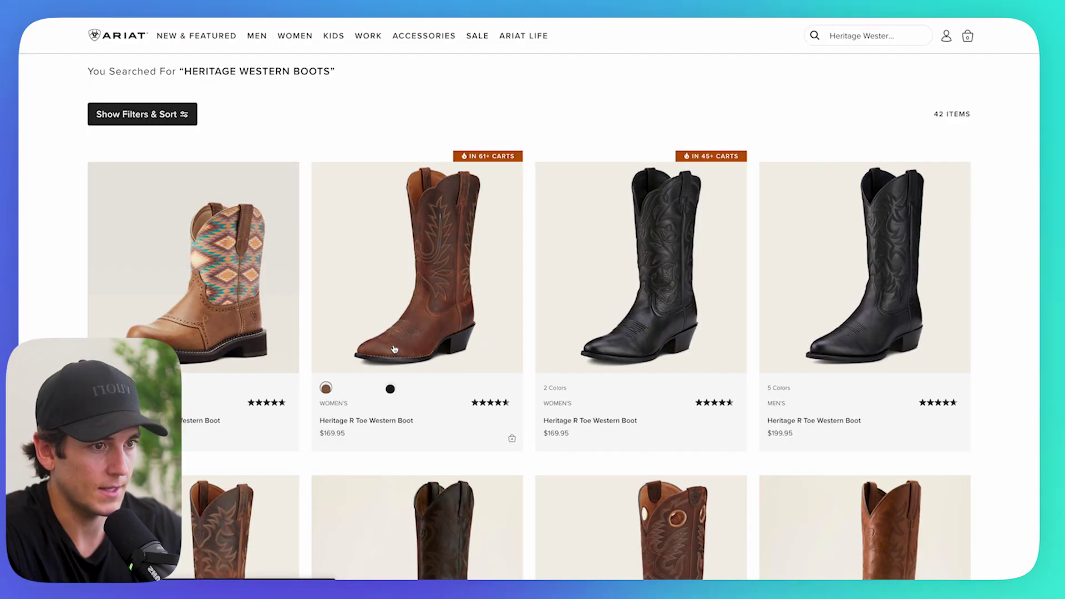
pyautogui.scroll(-6, 411, 380)
pyautogui.scroll(-5, 411, 379)
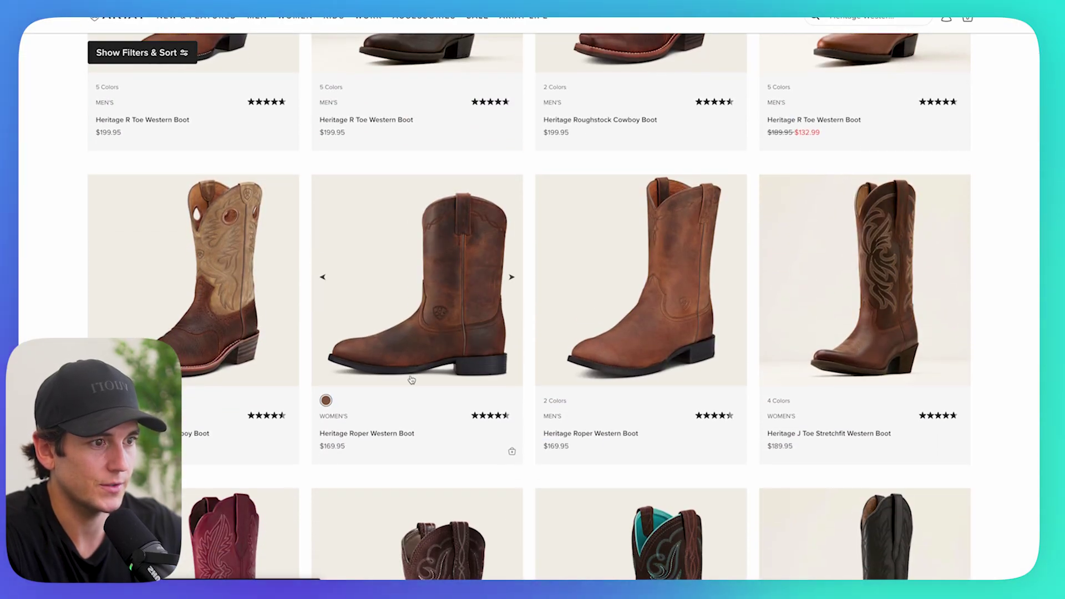
pyautogui.scroll(10, 433, 361)
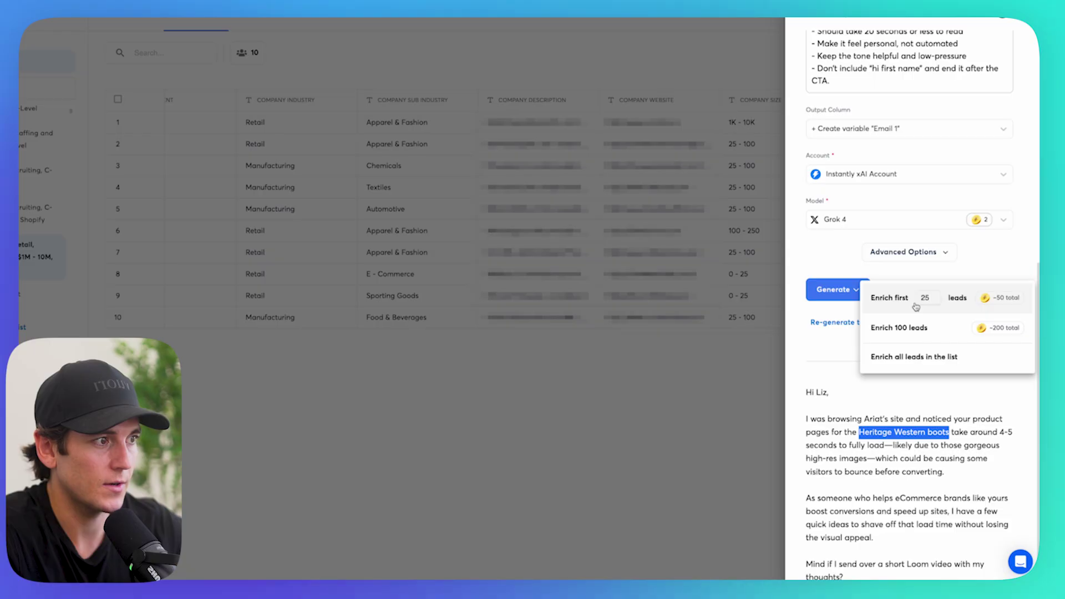
# Generate the "Email 1" content for the lead list by enriching a set number of first leads.
pyautogui.click(882, 300)
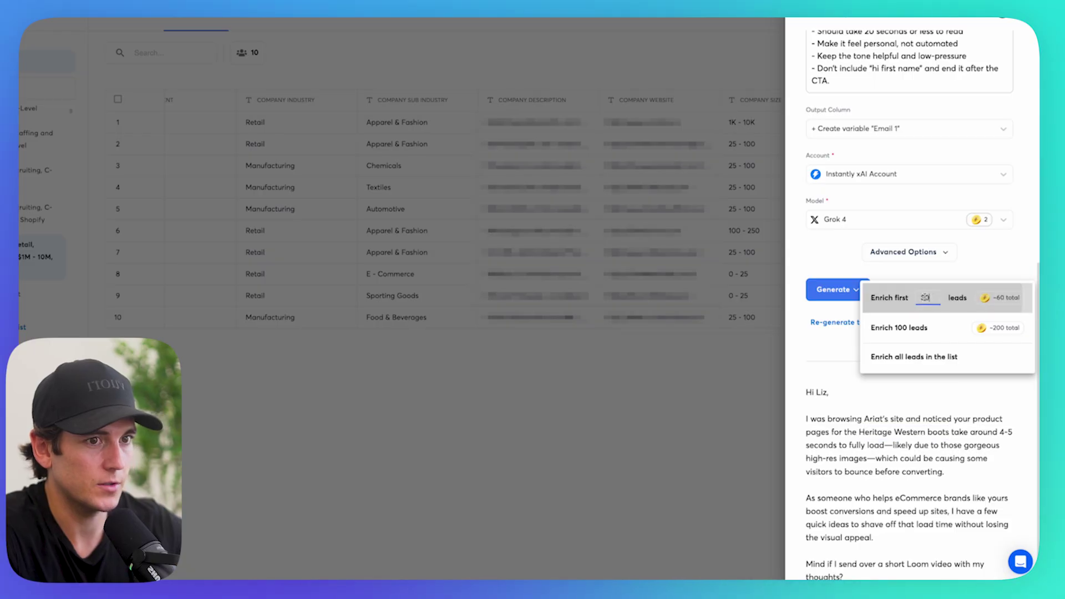
pyautogui.click(894, 299)
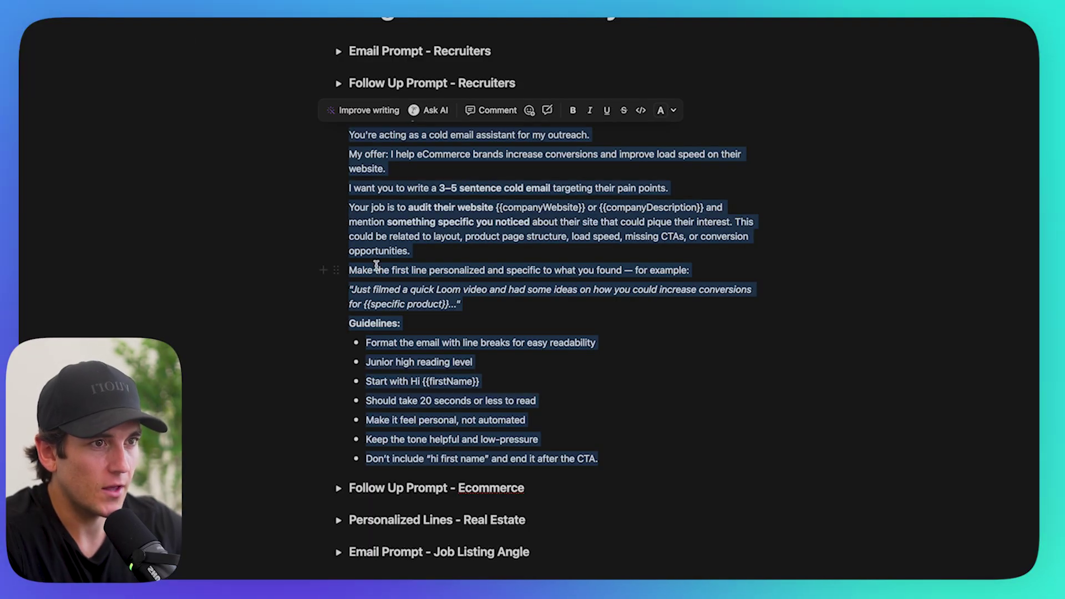
# Switch to the notes page, expand "Follow Up Prompt - Ecommerce", and copy its full text.
pyautogui.click(376, 267)
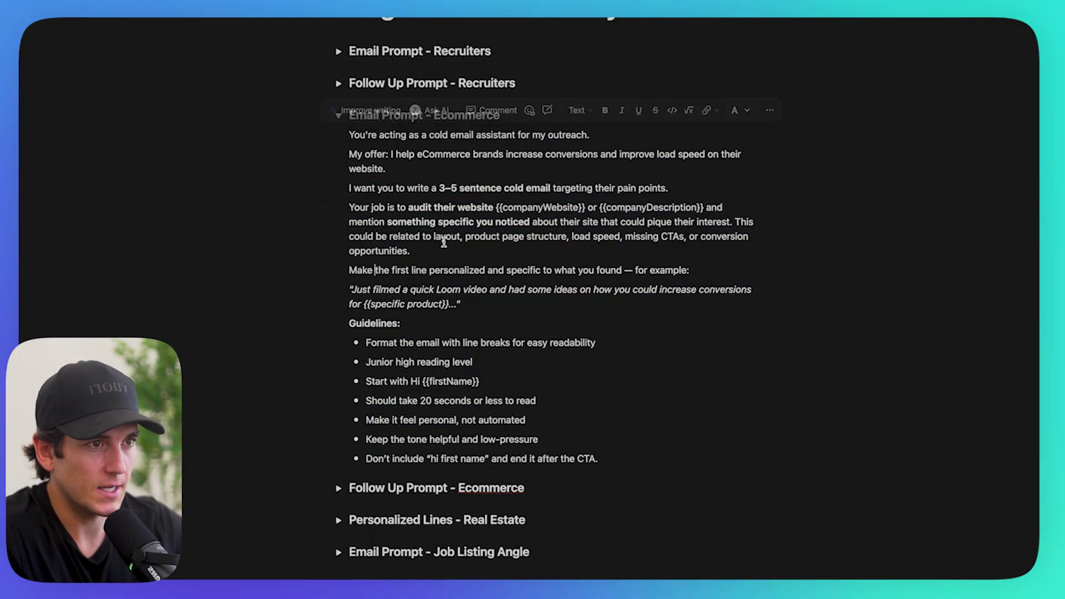
pyautogui.scroll(-3, 442, 238)
pyautogui.scroll(-3, 389, 360)
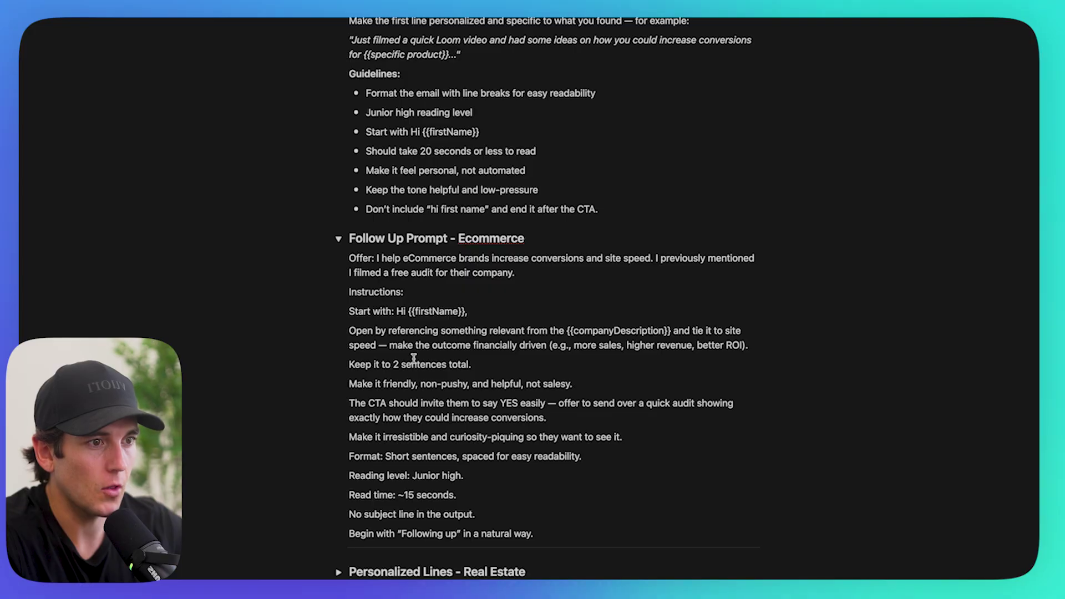
pyautogui.moveTo(546, 532); pyautogui.dragTo(348, 256)
pyautogui.hotkey('ctrl', 'c')
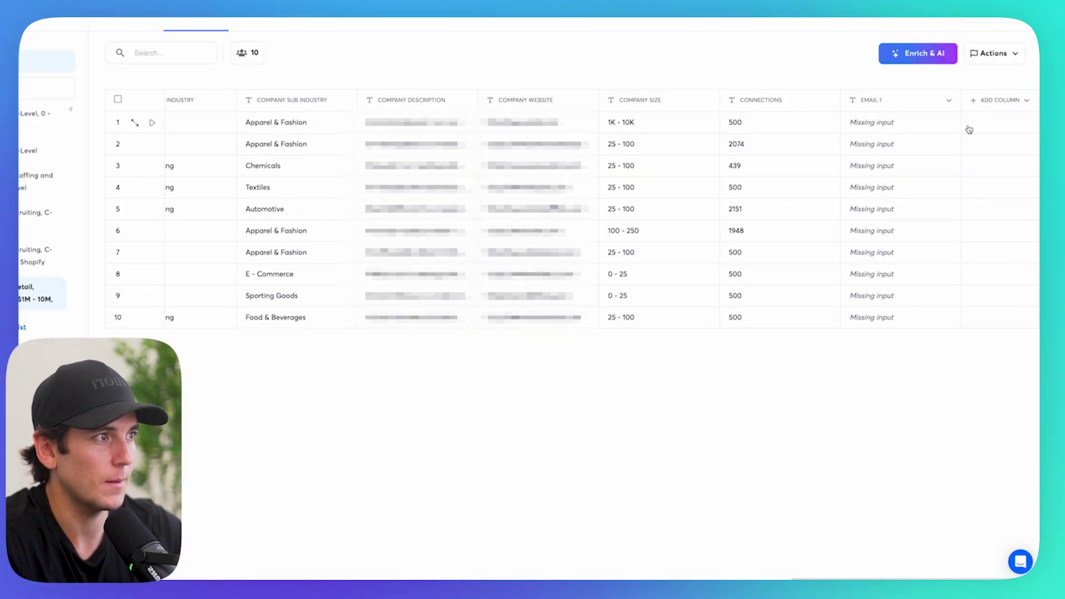
# Add another AI prompt column containing the ecommerce follow-up prompt, with its output going to a new "Follow Up" column.
pyautogui.click(993, 100)
pyautogui.click(957, 140)
pyautogui.click(850, 144)
pyautogui.hotkey('ctrl', 'v')
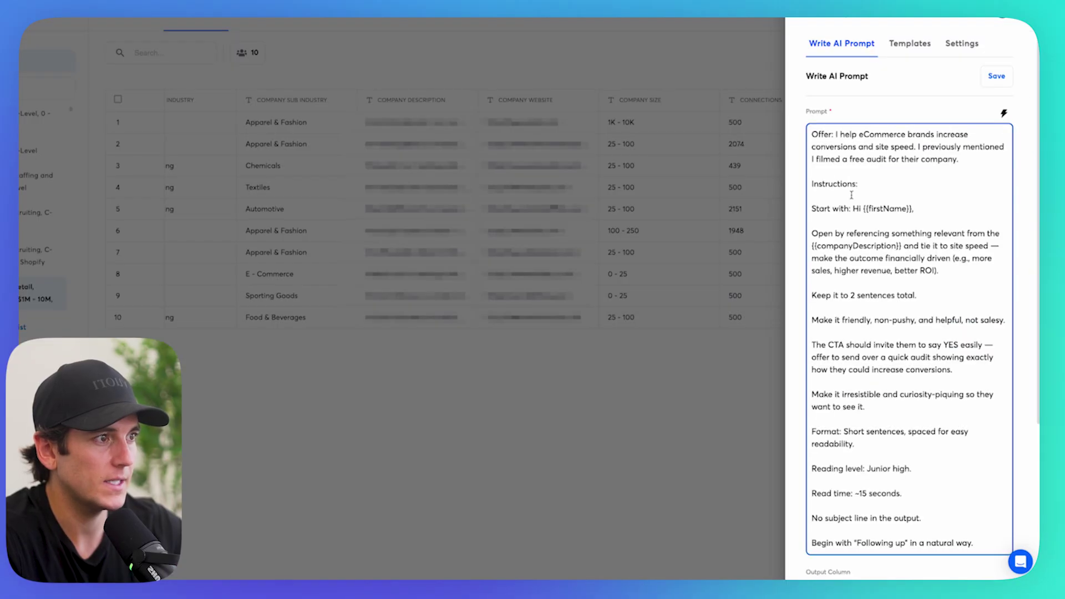
pyautogui.scroll(-4, 854, 388)
pyautogui.click(846, 377)
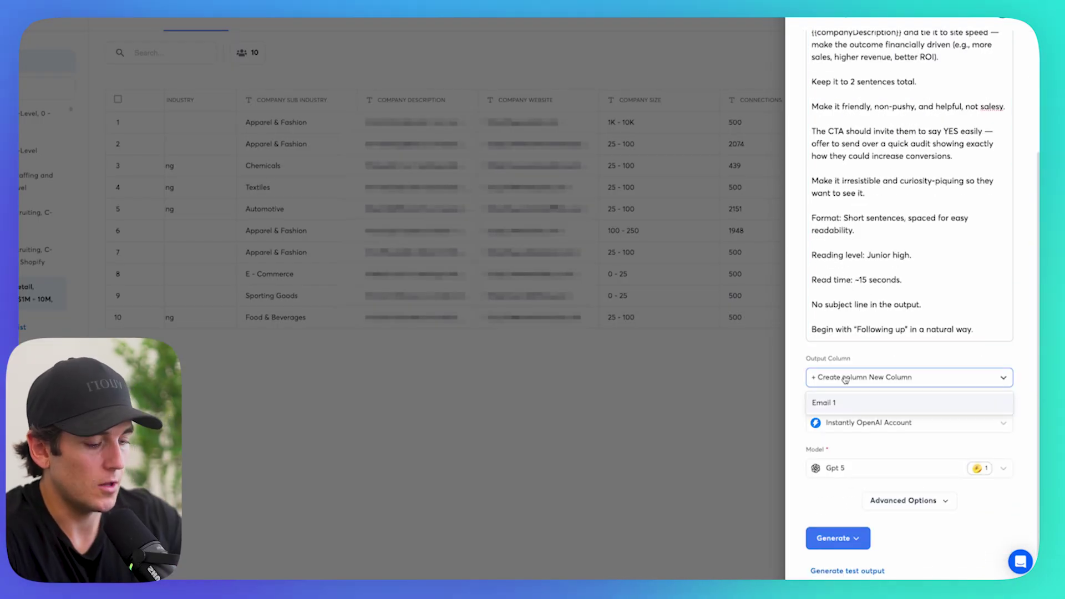
pyautogui.write('Follow Up')
pyautogui.click(864, 403)
# Set the follow-up prompt to Grok 4 on the Instantly xAI Account and generate a test follow-up email.
pyautogui.click(909, 468)
pyautogui.click(865, 513)
pyautogui.click(869, 570)
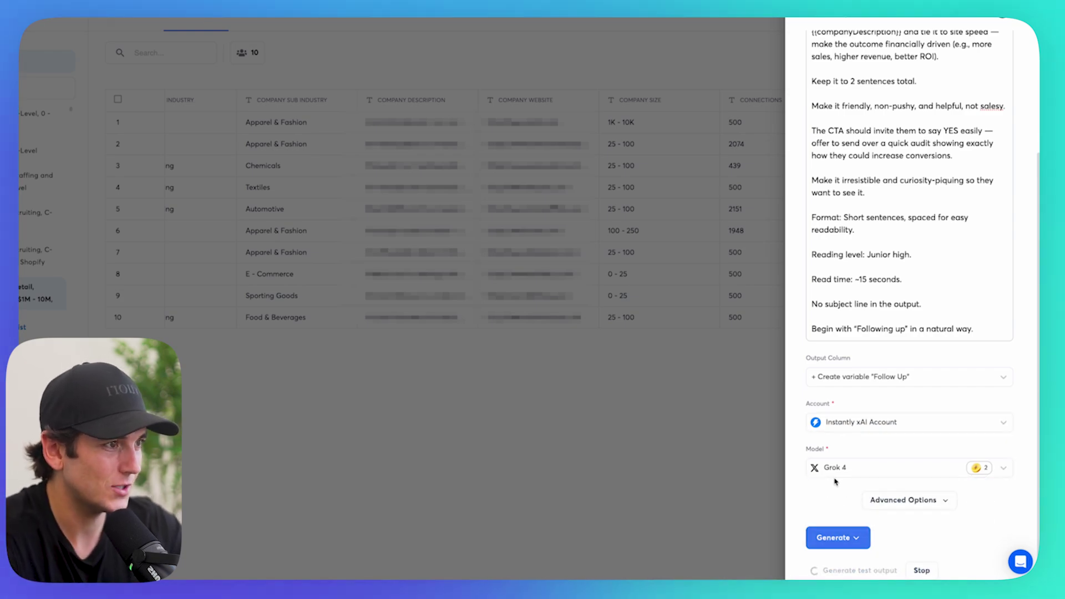
pyautogui.scroll(-5, 836, 480)
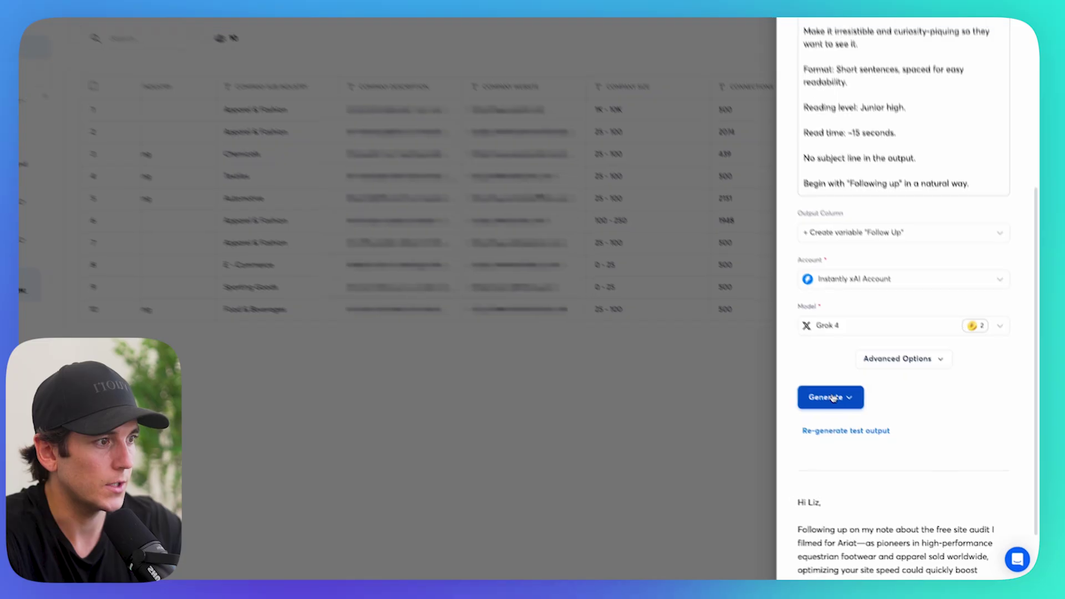
# Generate the "Follow Up" emails for the leads and look back across the list's columns.
pyautogui.click(832, 397)
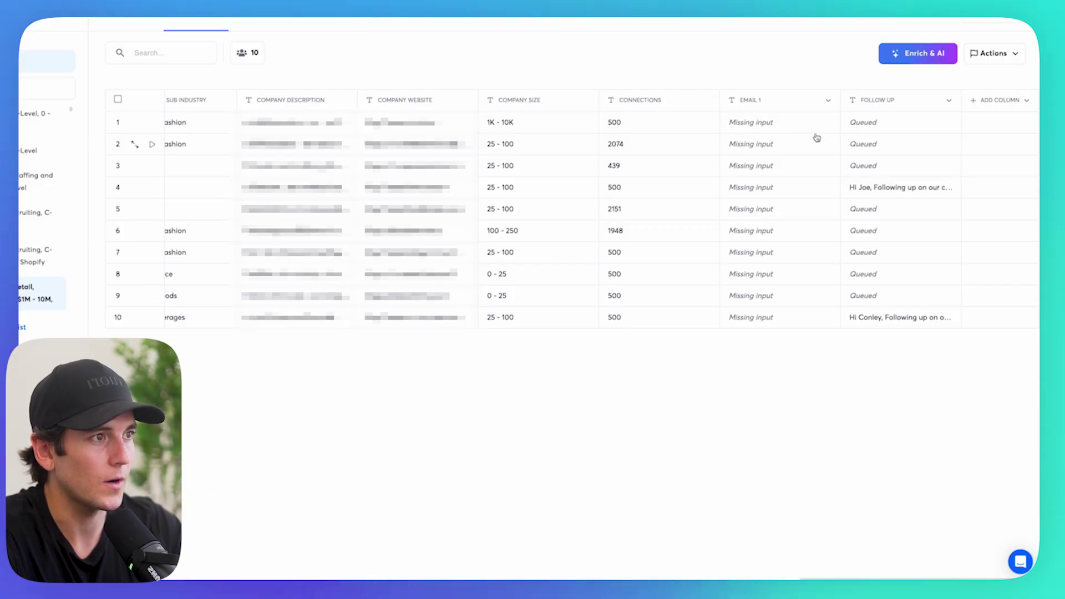
pyautogui.hscroll(-5, 768, 105)
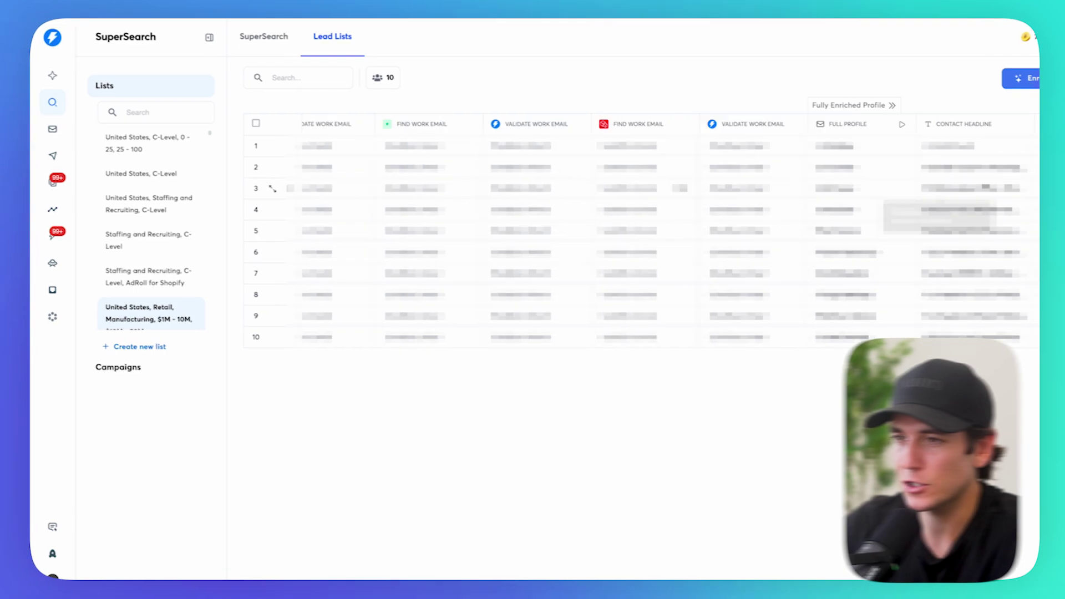
pyautogui.hscroll(-5, 644, 233)
pyautogui.hscroll(-2, 276, 189)
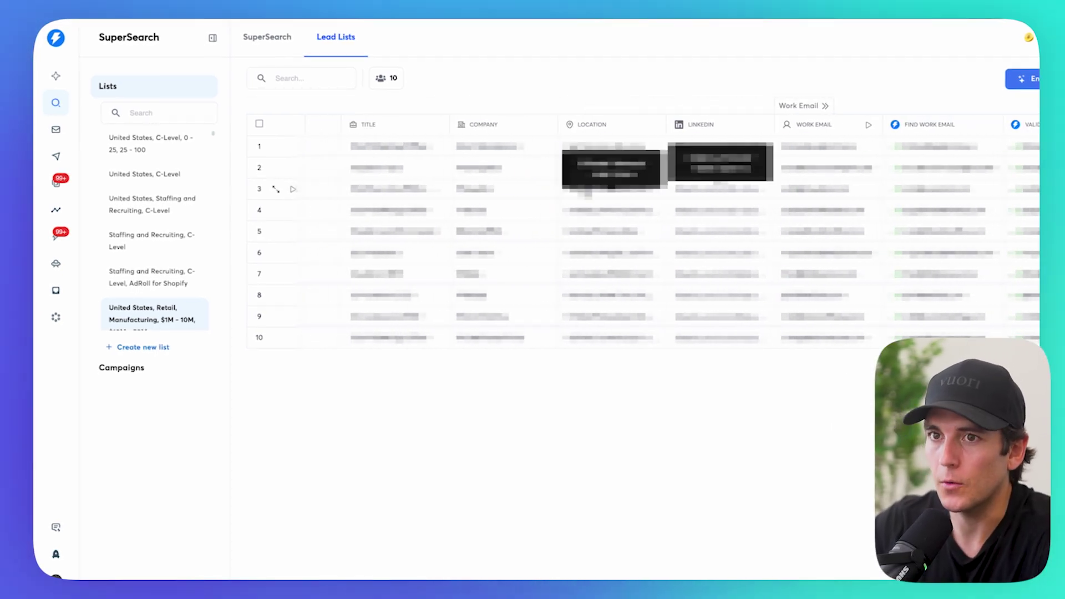
# Create a new campaign named "Ecommerce Site Speed".
pyautogui.click(57, 156)
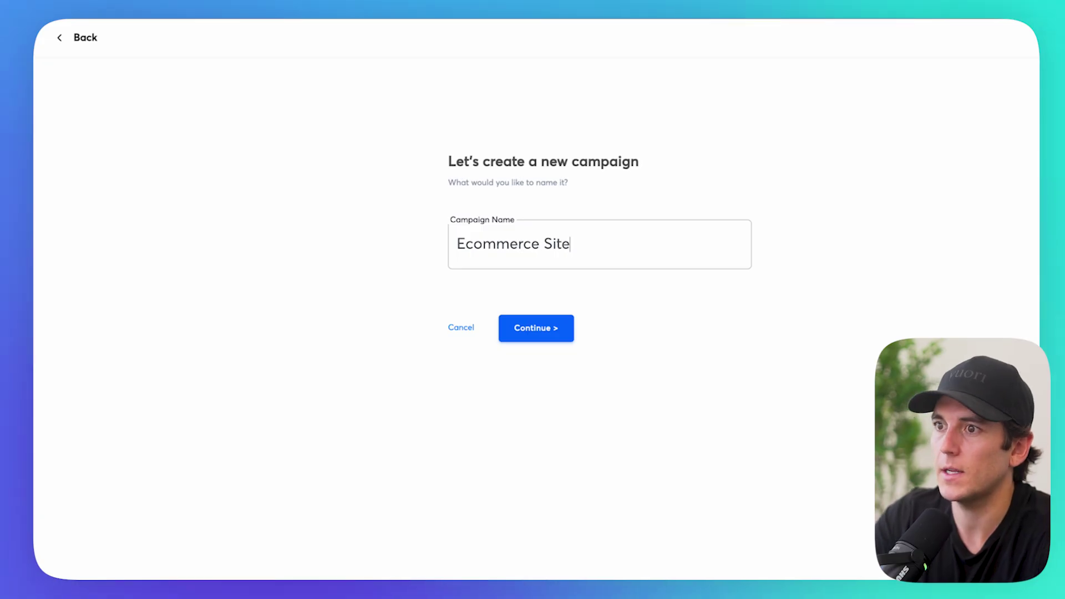
pyautogui.write('eed')
pyautogui.click(540, 328)
# Return to the SuperSearch lead lists and reopen the "United States, Retail, Manufacturing, $1M - 10M, $10M - 50M" list.
pyautogui.click(56, 102)
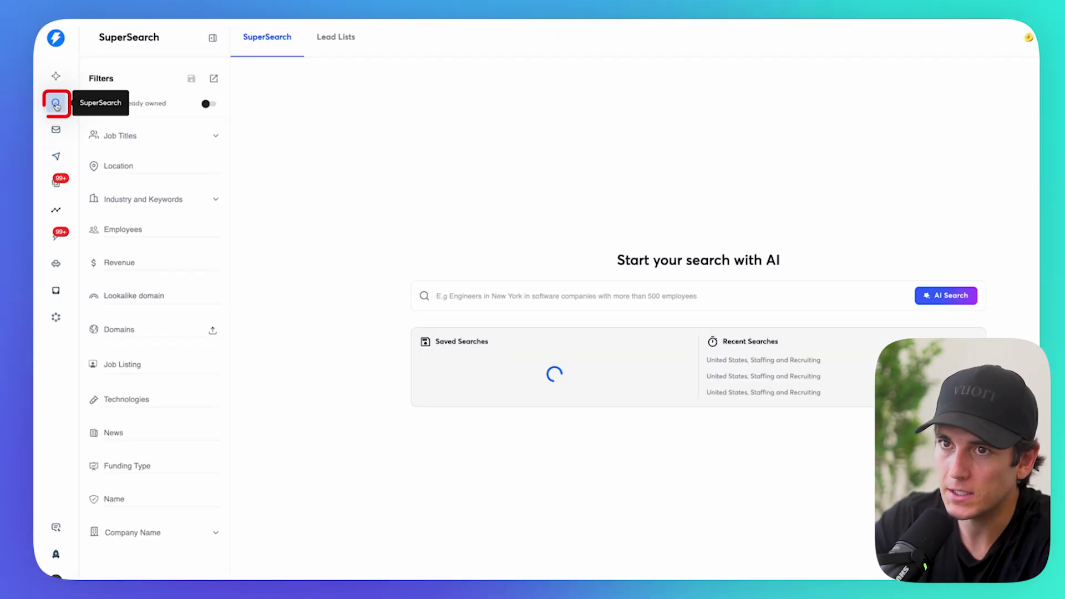
pyautogui.click(323, 52)
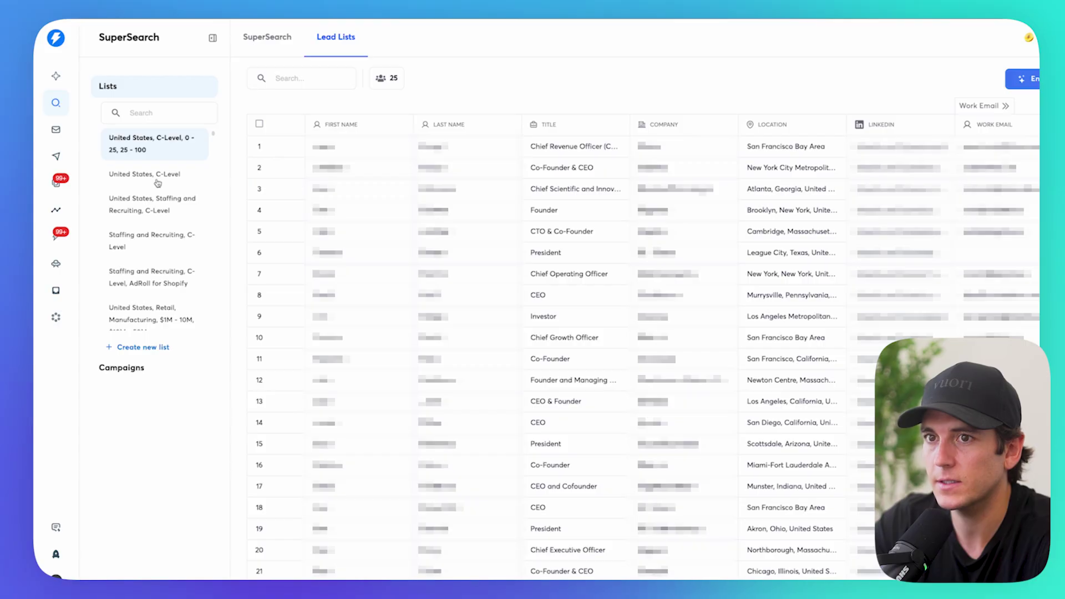
pyautogui.click(148, 277)
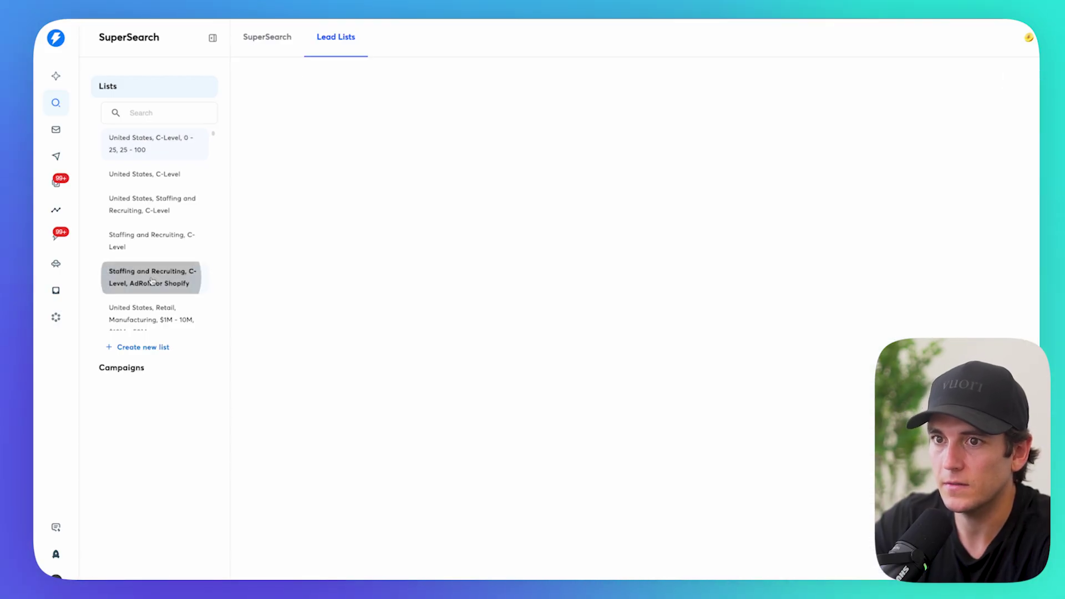
pyautogui.click(149, 314)
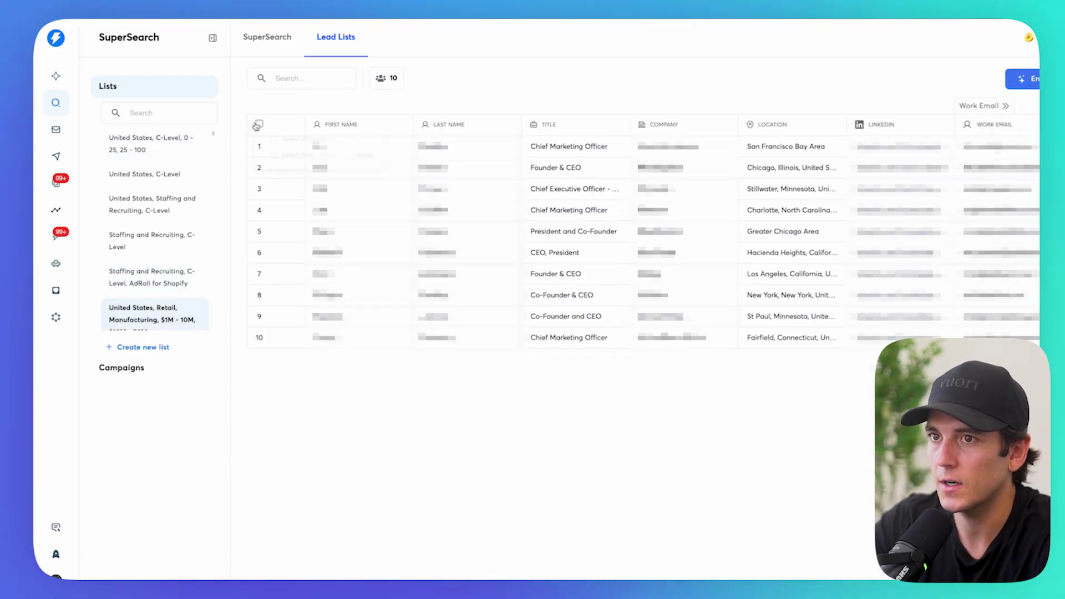
# Select all leads in the list and choose "Ecommerce Site Speed" as the campaign to copy them to.
pyautogui.click(256, 126)
pyautogui.click(990, 78)
pyautogui.click(932, 102)
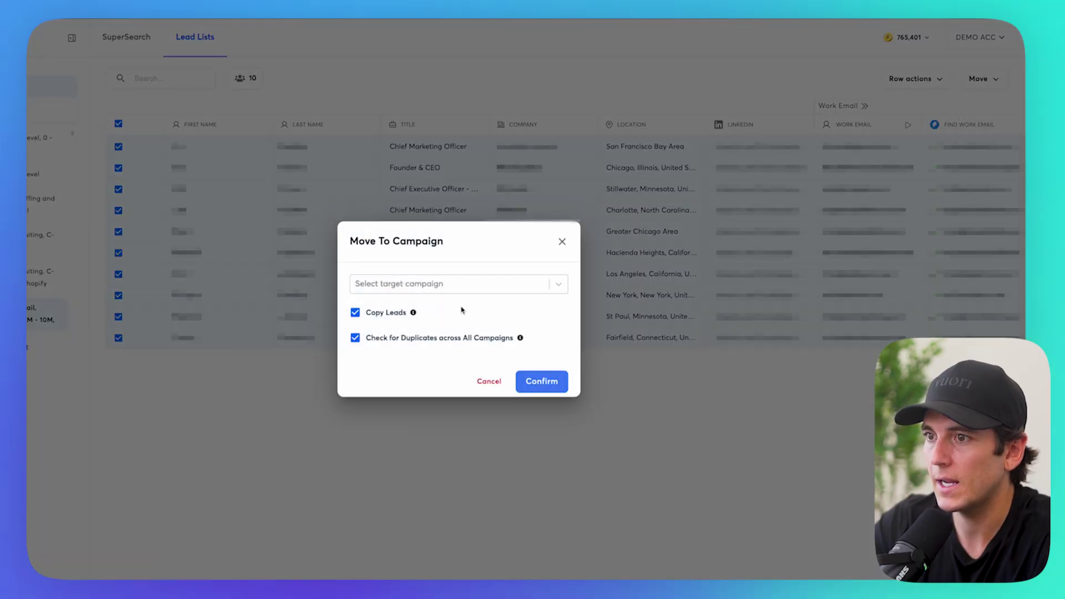
pyautogui.click(460, 285)
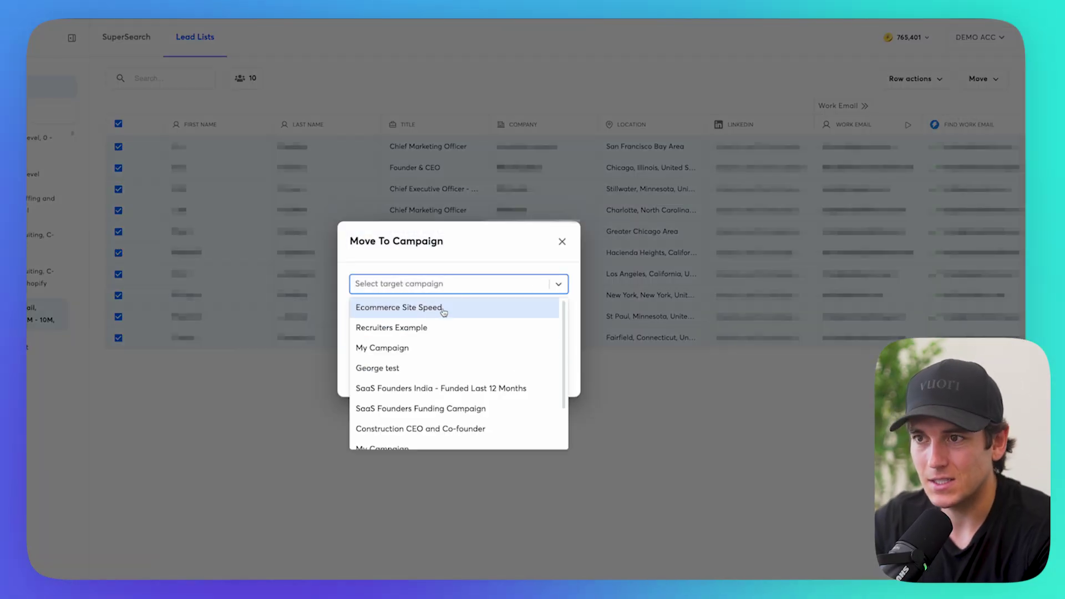
pyautogui.click(443, 308)
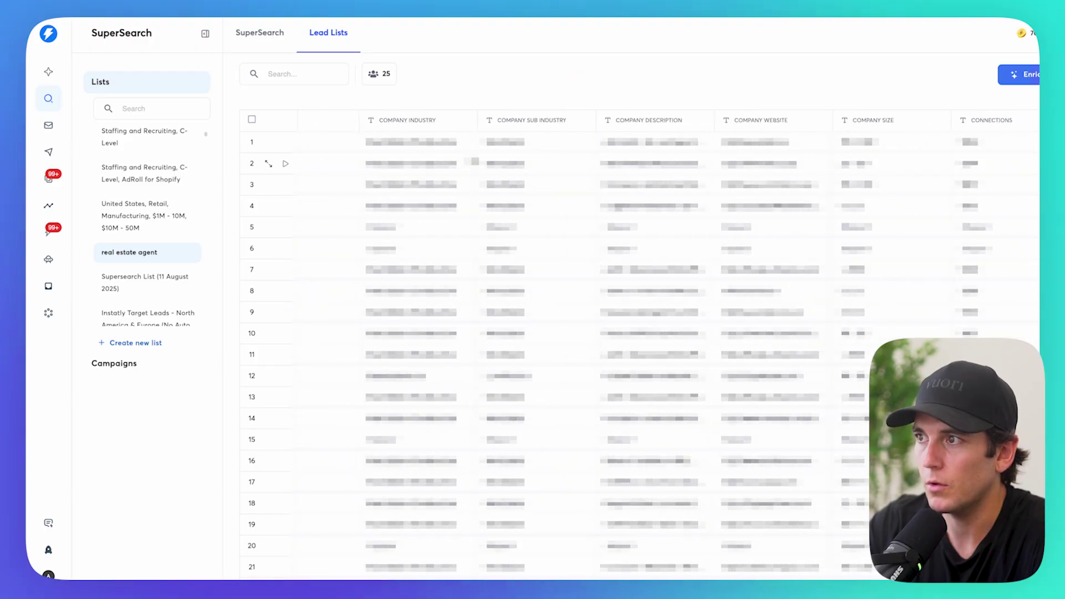
# Look through the enriched profile and company columns of the "real estate agent" lead list.
pyautogui.hscroll(15, 638, 344)
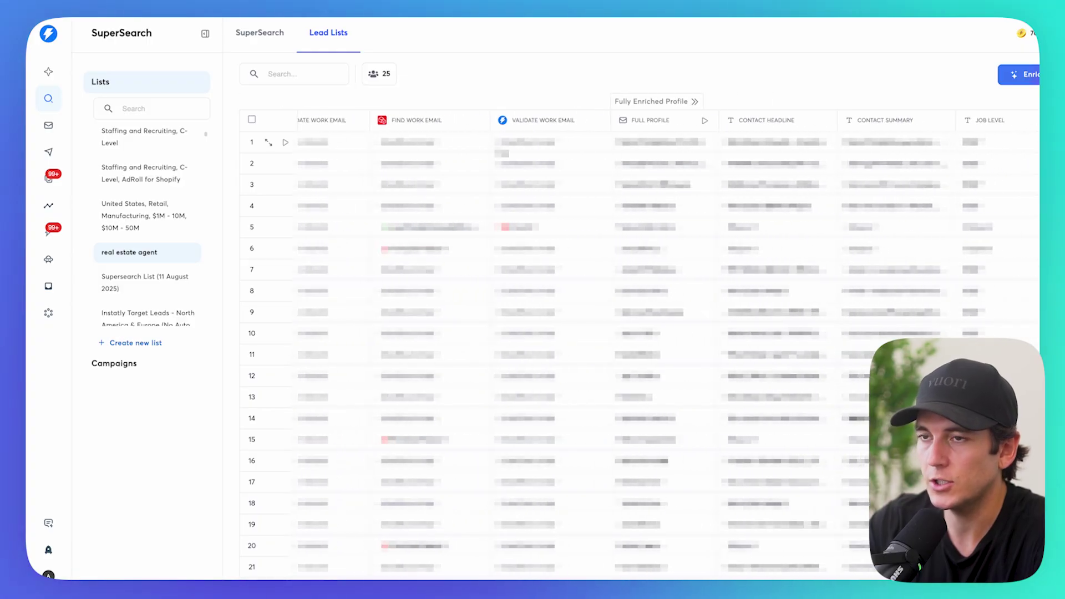
pyautogui.hscroll(15, 638, 344)
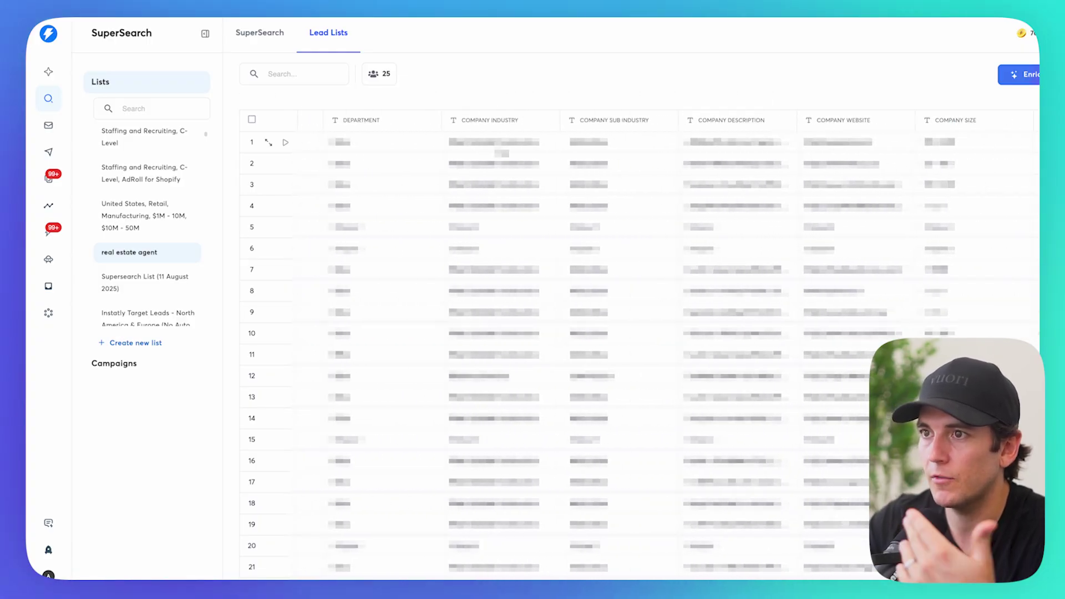
pyautogui.hscroll(-5, 637, 343)
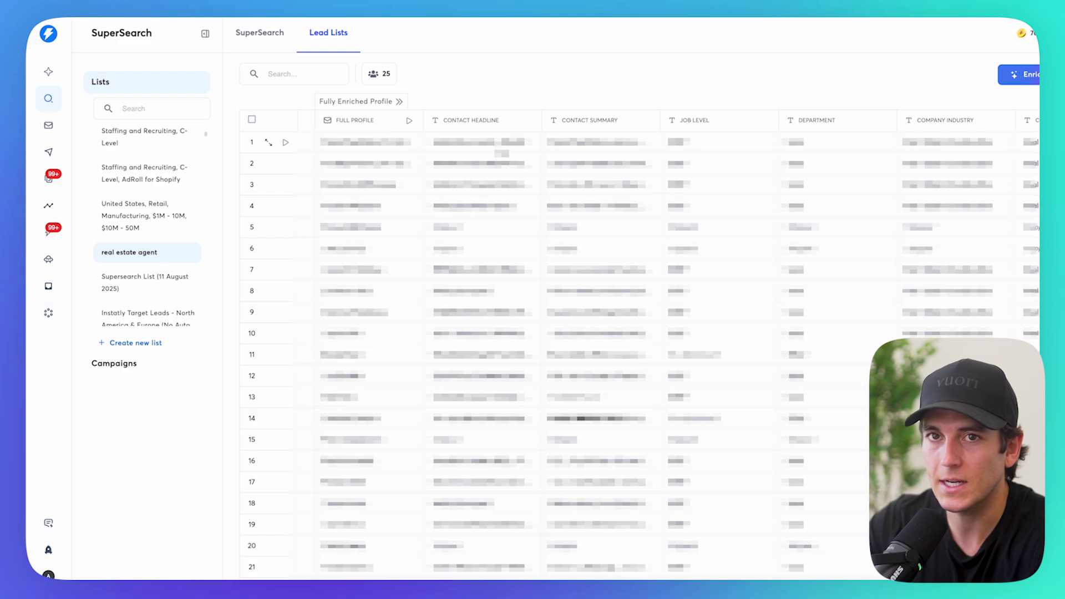
# Add an AI prompt column to the "real estate agent" list and insert the "Personalized Lines - Real Estate" prompt copied from the notes.
pyautogui.hscroll(15, 638, 344)
pyautogui.click(990, 120)
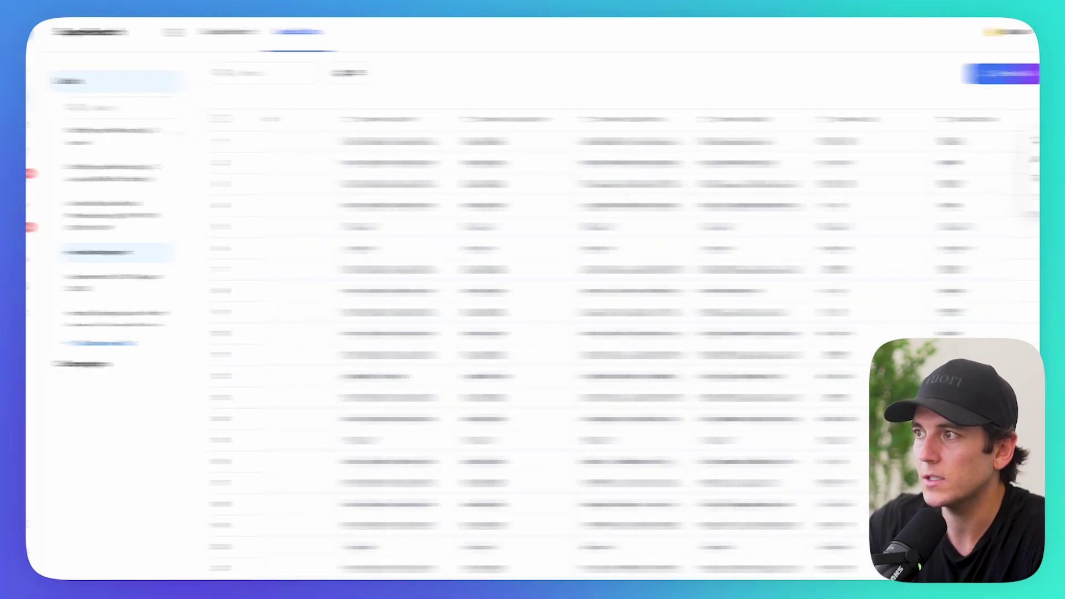
pyautogui.click(964, 142)
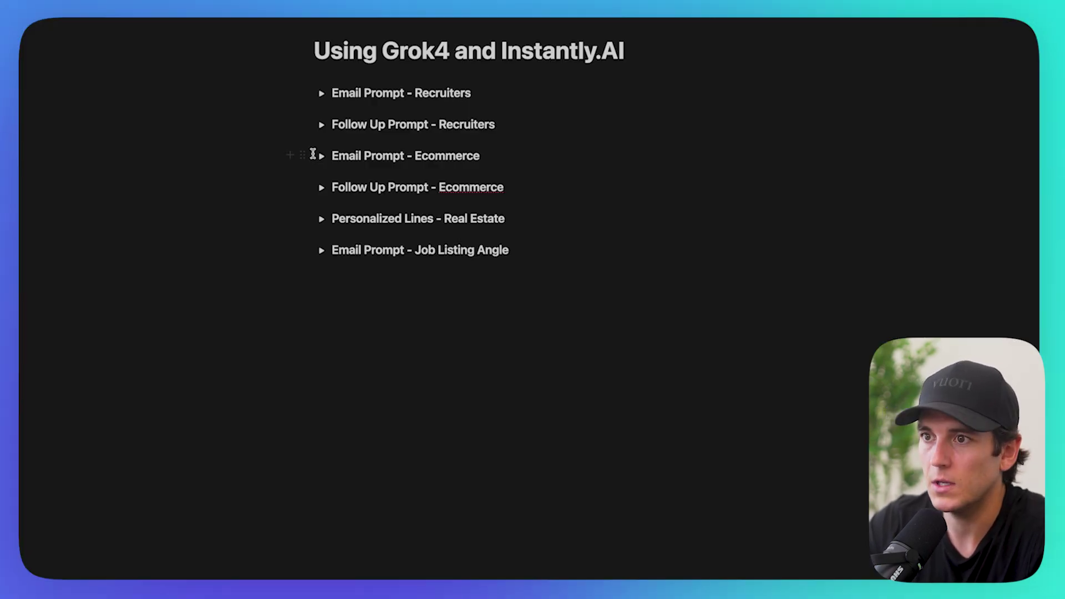
pyautogui.click(321, 218)
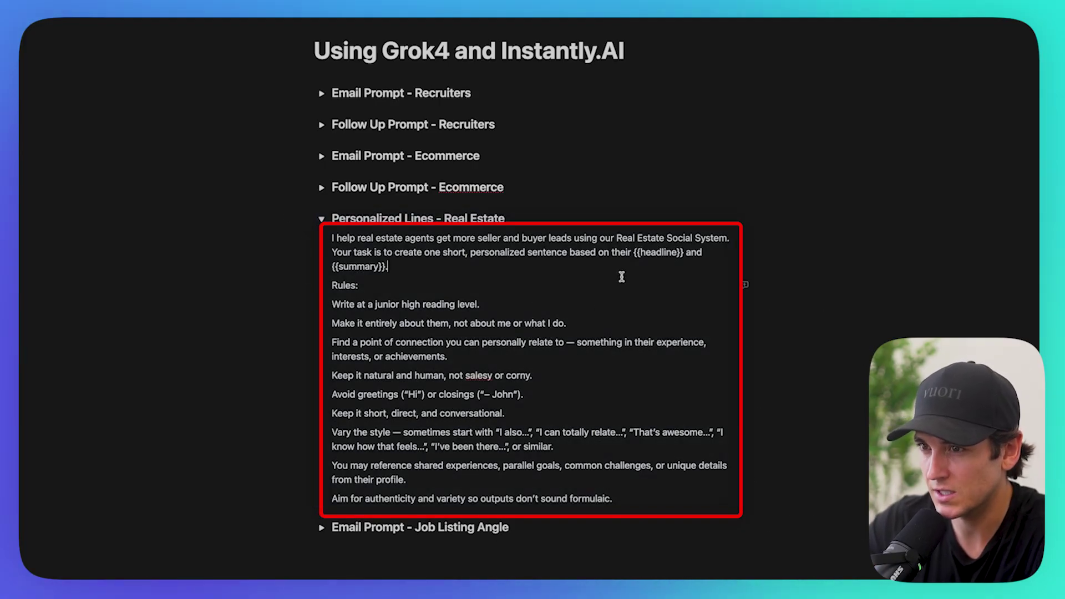
pyautogui.click(538, 276)
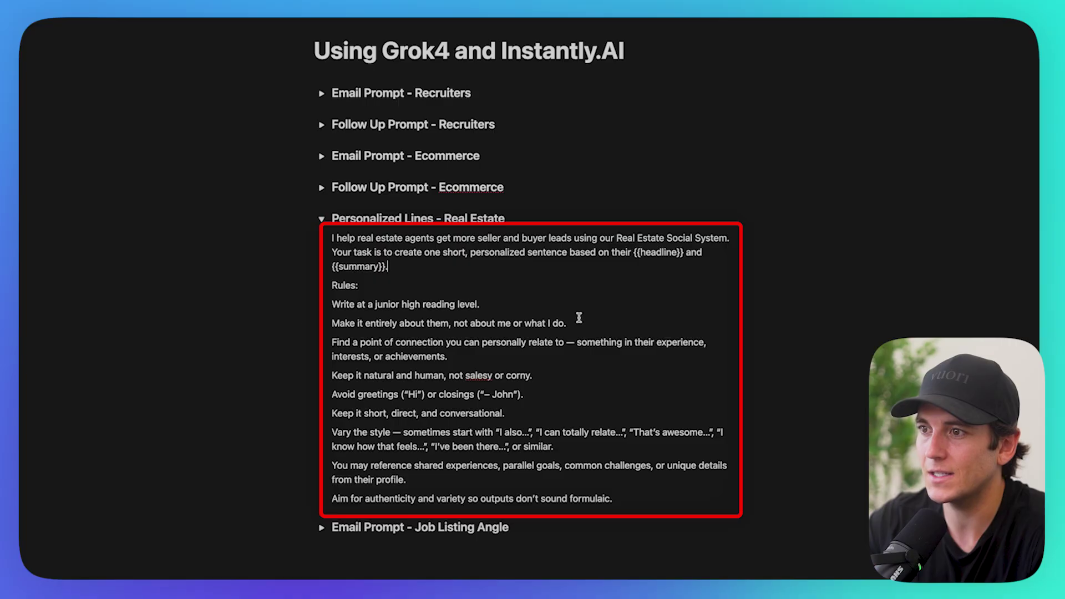
pyautogui.press('super+a')
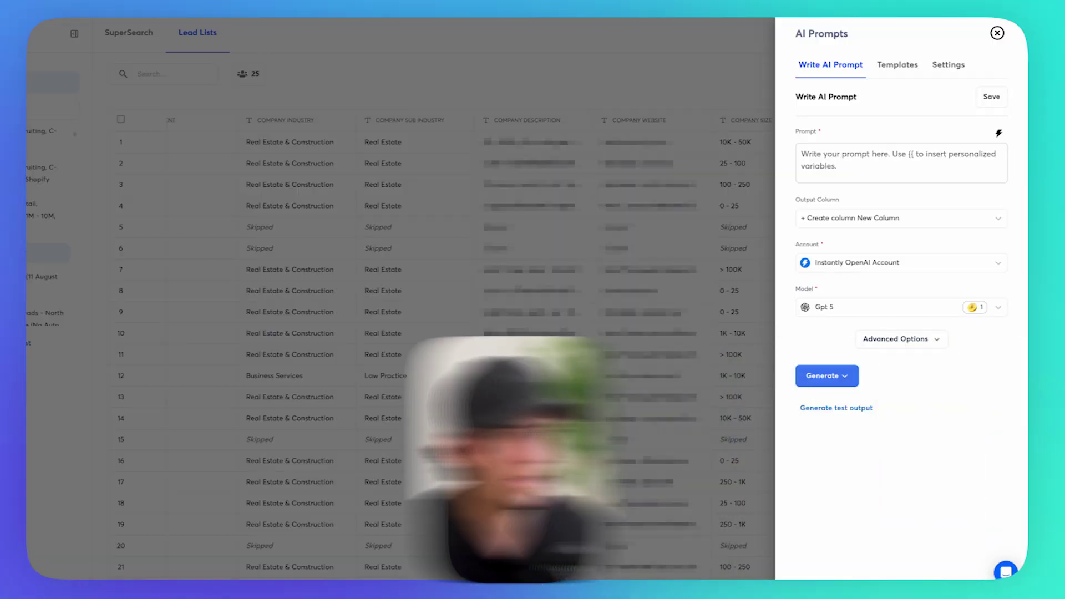
pyautogui.write('I help real estate agents get more seller and buyer leads using our Real Estate Social System. Your task is to create one short, personalized sentence based on their {{headline}} and {{summary}}.  Rules:  Write at a junior high reading level.  Make it entirely about them, not about me or what I do.  Find a point of connection you can personally relate to — something in their experience, interests, or achievements.  Keep it natural and human, not salesy or corny.  Avoid greetings ("Hi") or closings ("– John").  Keep it short, direct, and conversational.  Vary the style — sometimes start with "I also…", "I can totally relate…", "That’s awesome…", "I know how that feels…", "I’ve been there…", or similar.  You may reference shared experiences, parallel goals, common challenges, or unique details from their profile.  Aim for authenticity and variety so outputs don’t sound formulaic.')
# Send the prompt's output to a new variable "Personalized Line" and use the Instantly xAI Account with Grok 4.
pyautogui.click(837, 392)
pyautogui.write('E')
pyautogui.press('BackSpace')
pyautogui.write('P')
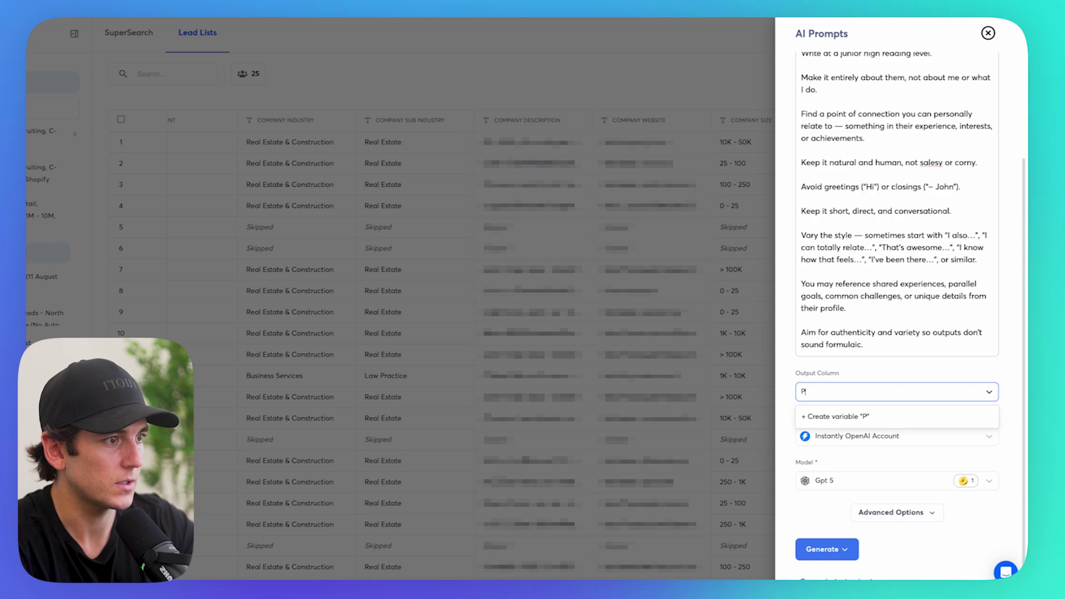
pyautogui.write('ersonal')
pyautogui.write('ized Line')
pyautogui.press('Return')
pyautogui.click(893, 436)
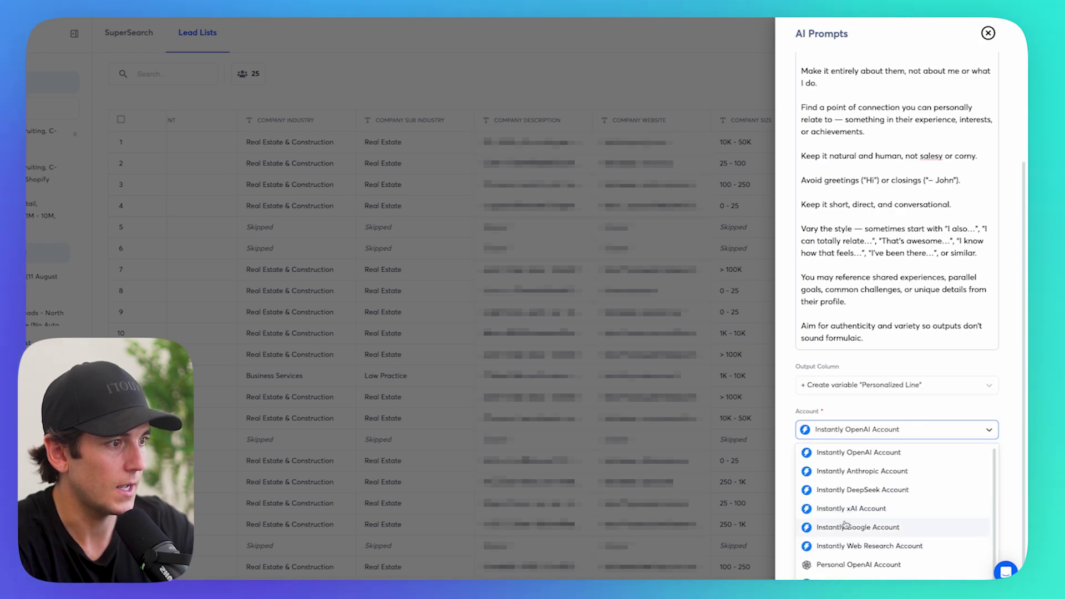
pyautogui.click(847, 511)
# Generate a test output for the personalized line and run the prompt on the real estate leads.
pyautogui.click(829, 550)
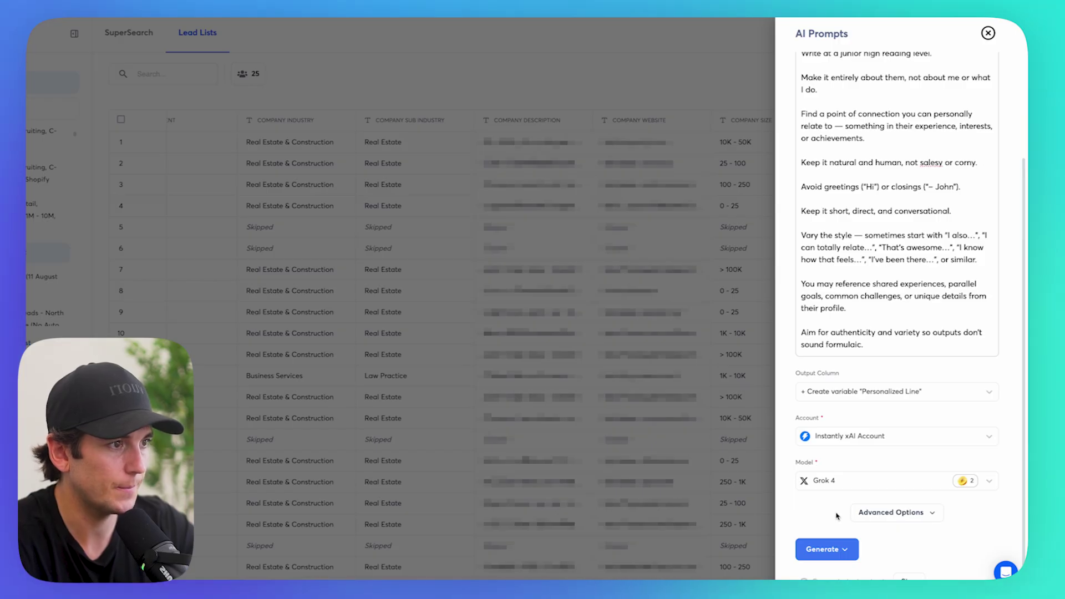
pyautogui.scroll(-3, 837, 516)
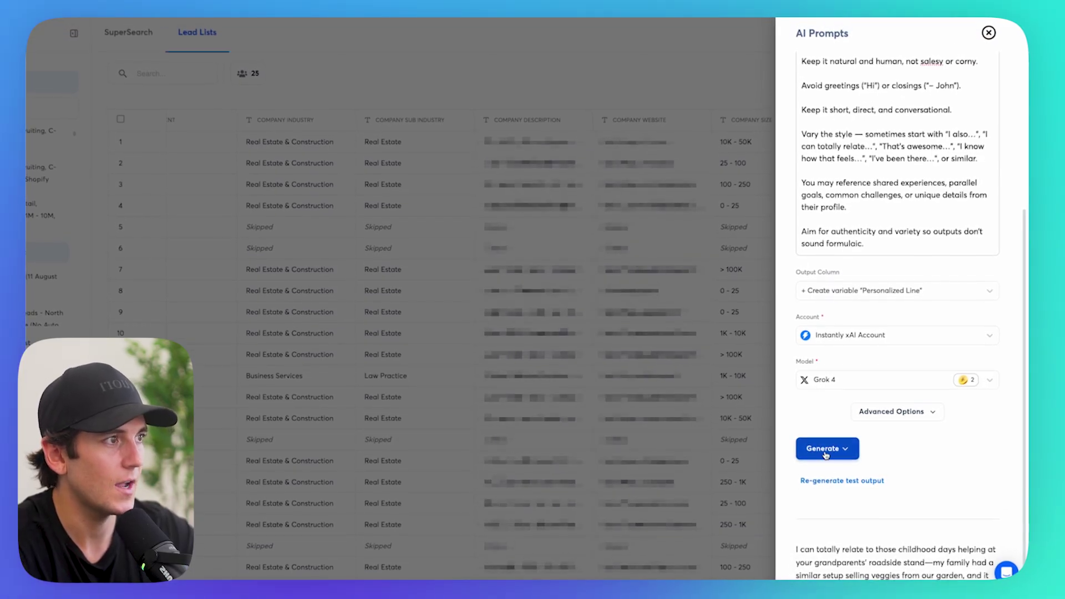
pyautogui.click(824, 447)
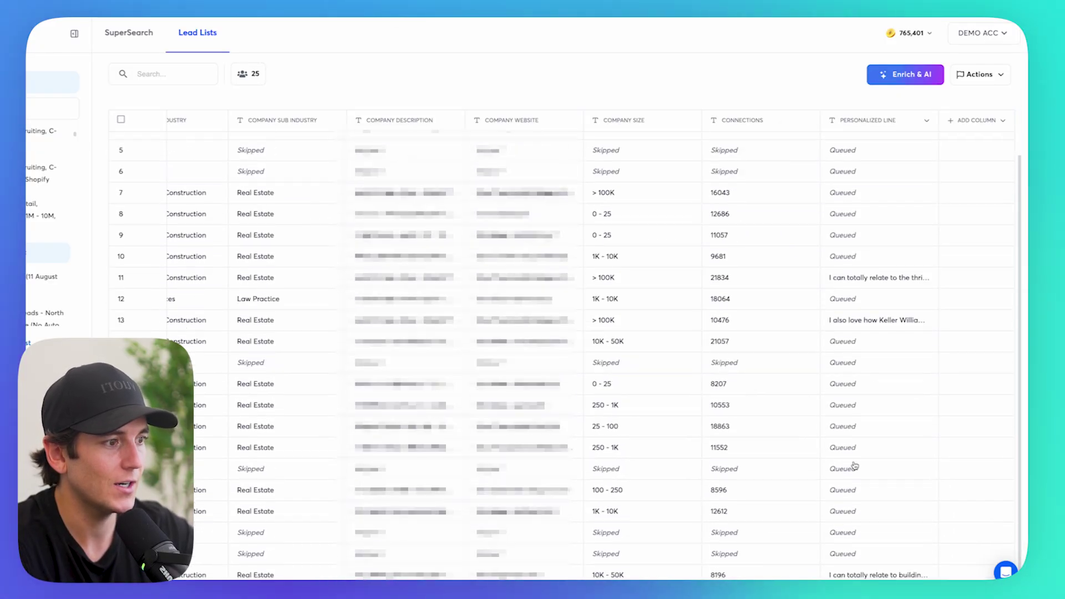
# Create a new campaign named "Real Estate".
pyautogui.click(793, 78)
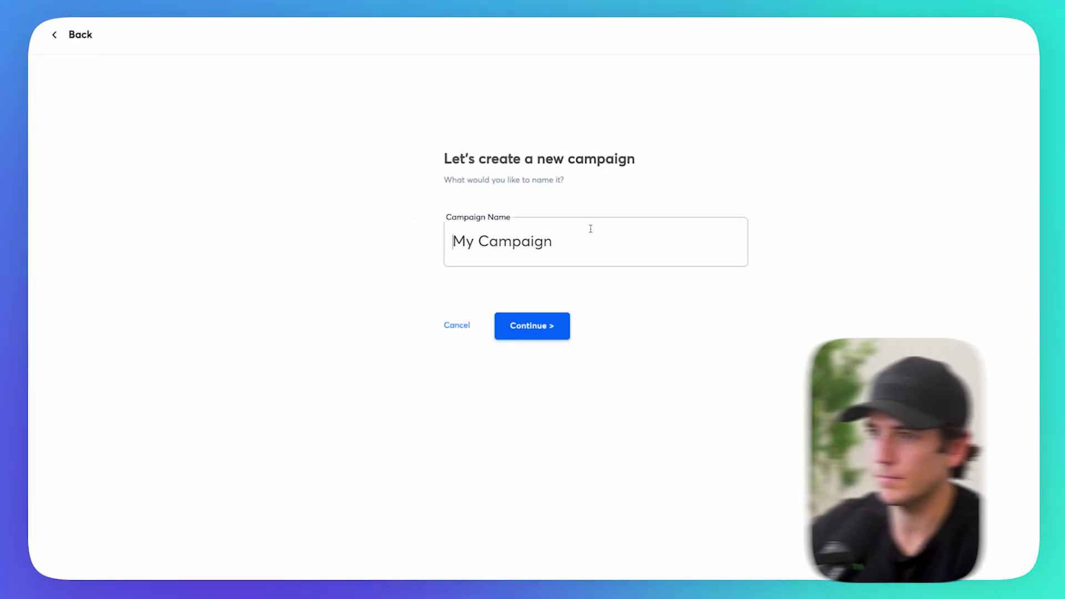
pyautogui.hotkey('ctrl', 'a')
pyautogui.write('Rea')
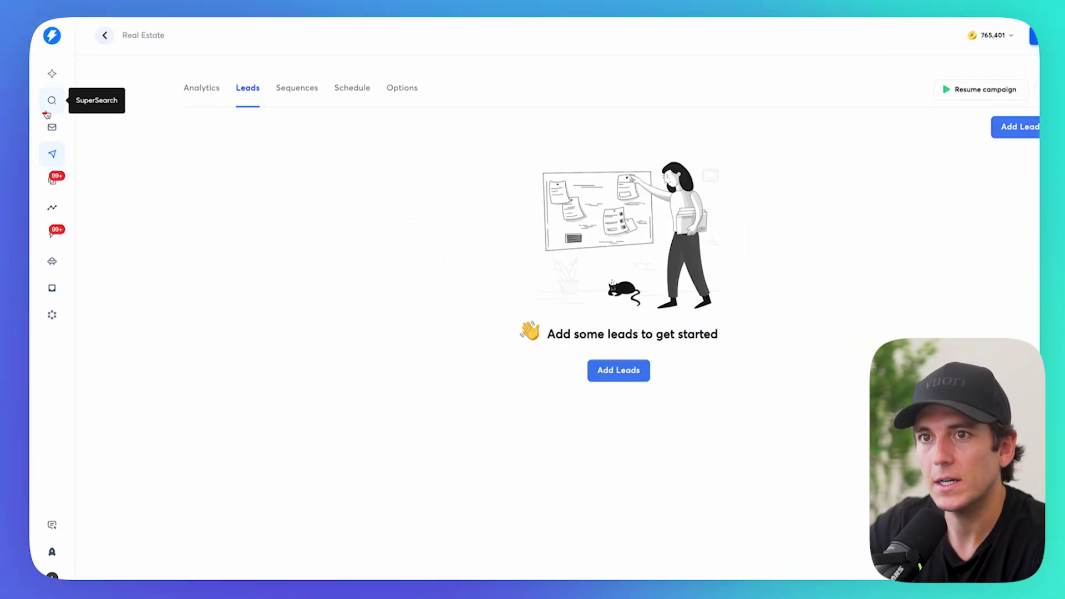
# Return to the SuperSearch lead lists and reopen the "real estate agent" list.
pyautogui.click(50, 100)
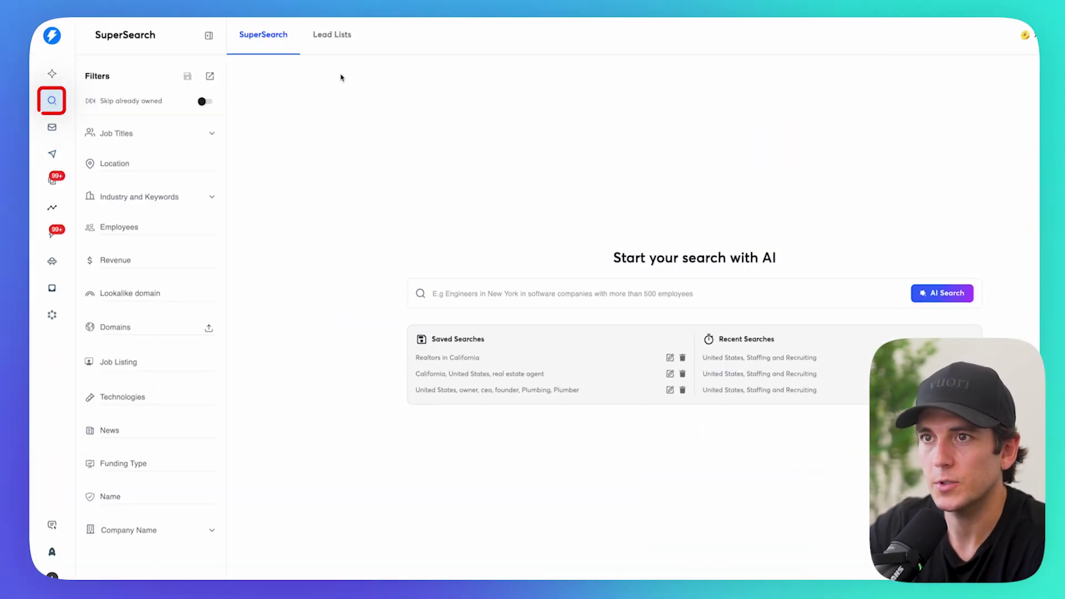
pyautogui.click(332, 34)
pyautogui.scroll(-3, 150, 233)
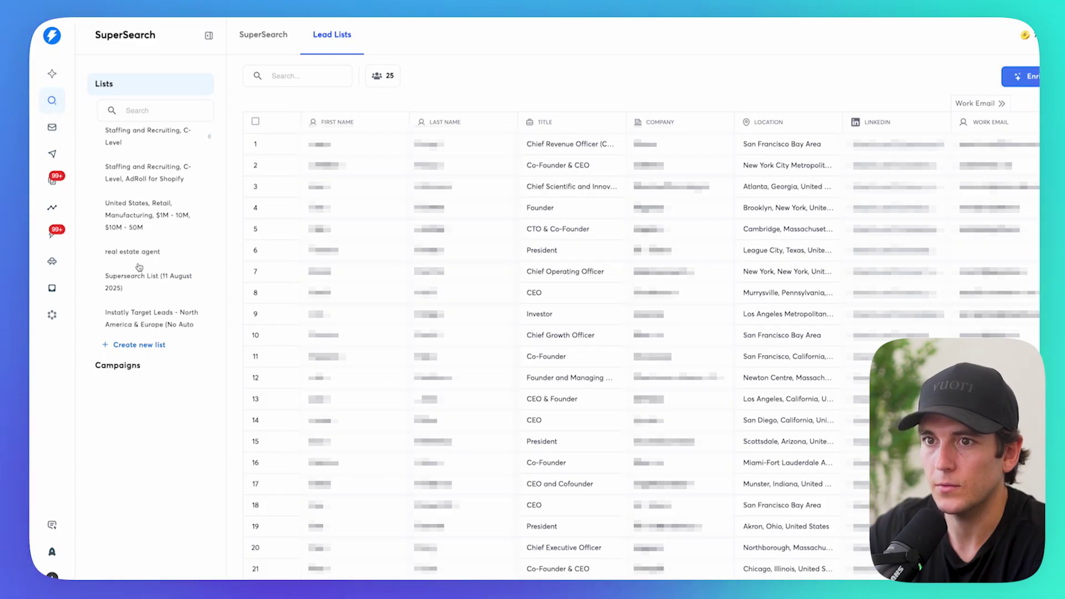
pyautogui.click(140, 259)
# Select all leads in the "real estate agent" list and copy them to the "Real Estate" campaign.
pyautogui.click(256, 121)
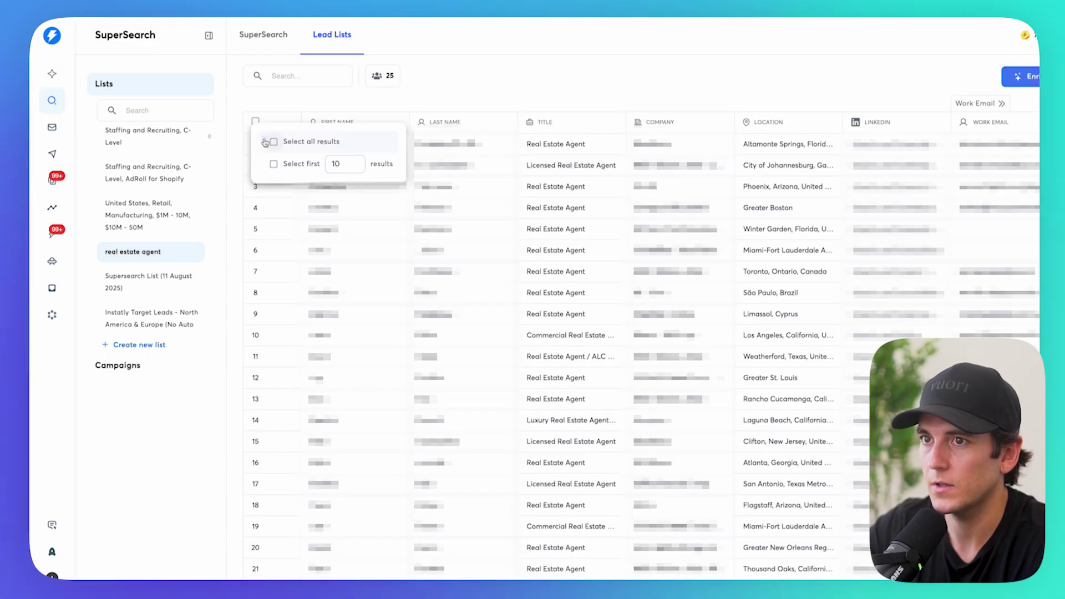
pyautogui.click(288, 141)
pyautogui.click(984, 76)
pyautogui.click(928, 105)
pyautogui.click(444, 280)
pyautogui.click(400, 309)
pyautogui.click(545, 379)
# Open the "Real Estate" campaign and look through its leads up to the Personalized Line column.
pyautogui.click(50, 153)
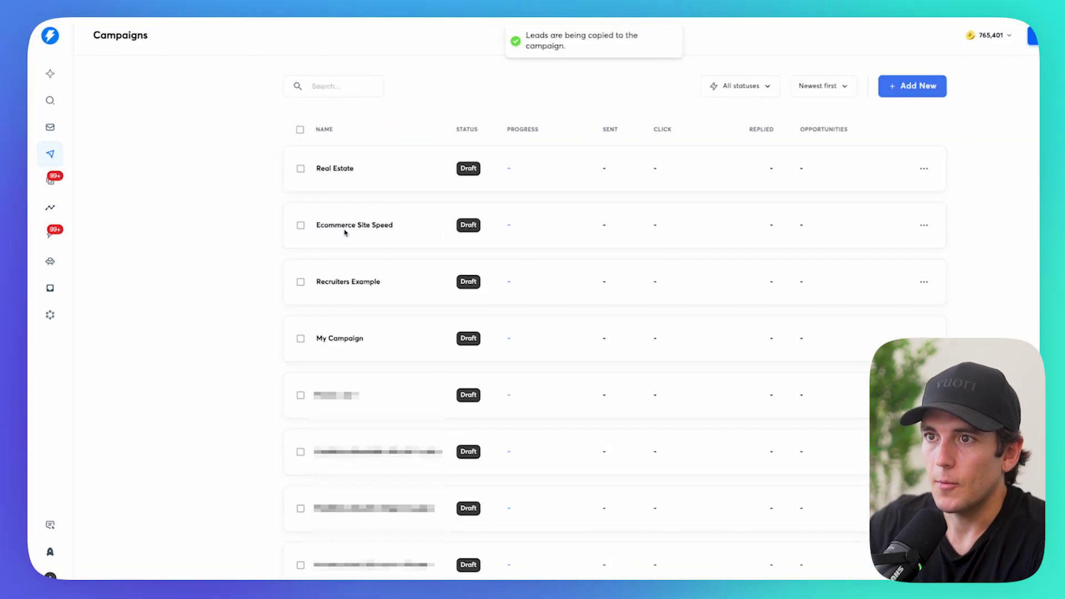
pyautogui.click(335, 166)
pyautogui.click(253, 89)
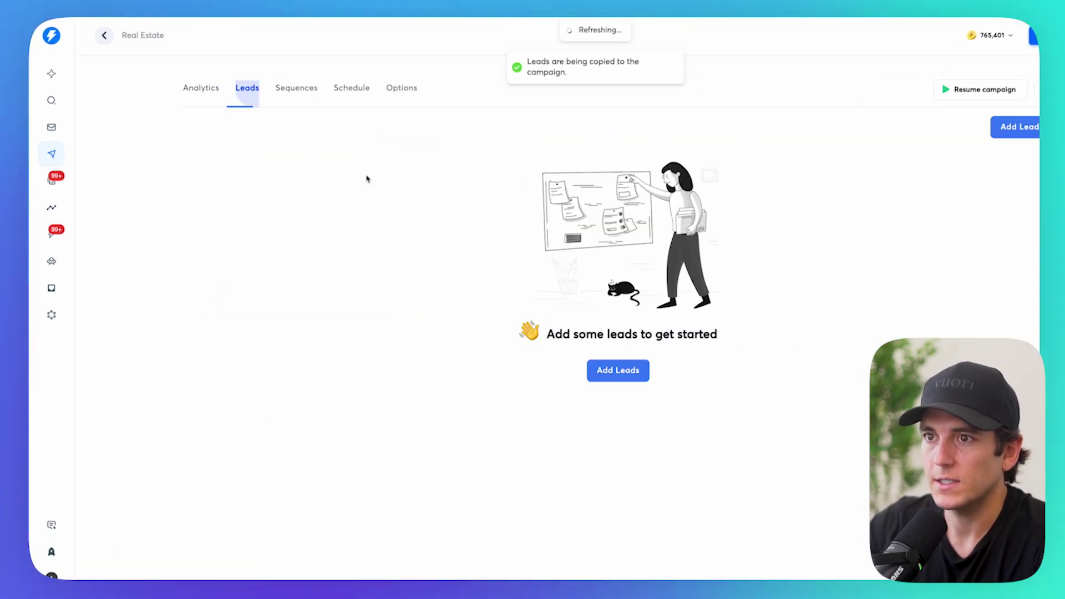
pyautogui.hscroll(15, 423, 241)
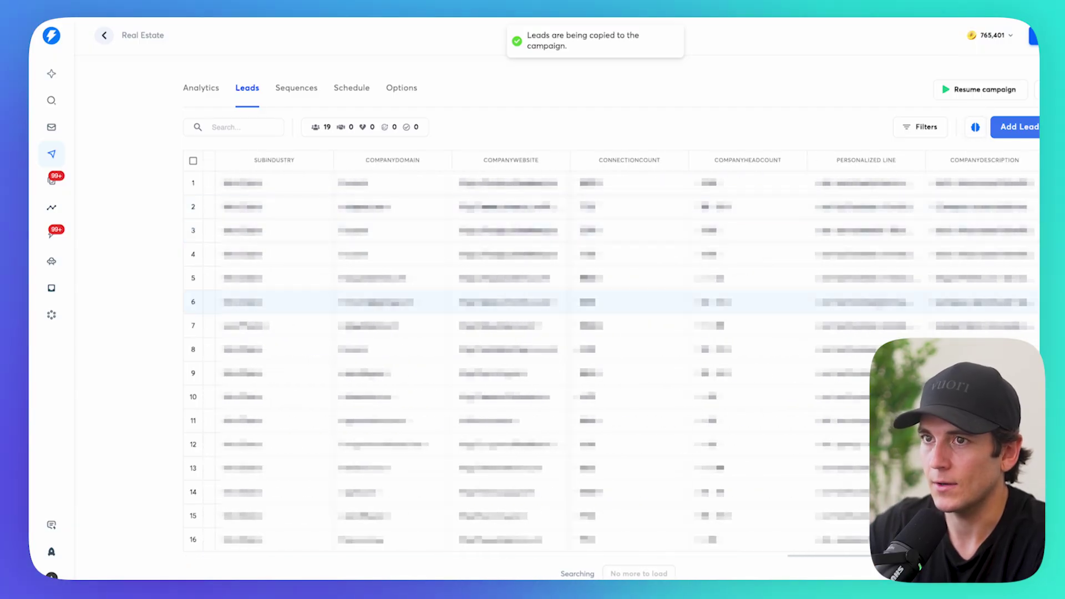
# Write the campaign's Step 1 email body as "Hi {{firstName}} -" followed by the {{Personalized Line}} variable on its own line.
pyautogui.click(296, 88)
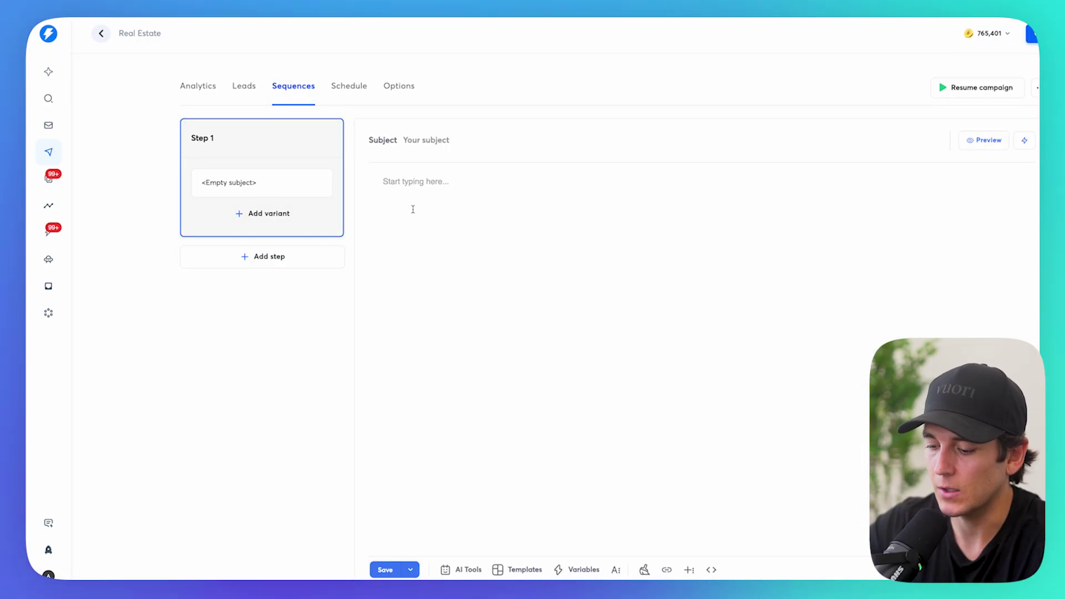
pyautogui.write('{{')
pyautogui.click(476, 201)
pyautogui.press('Return')
pyautogui.write('{{')
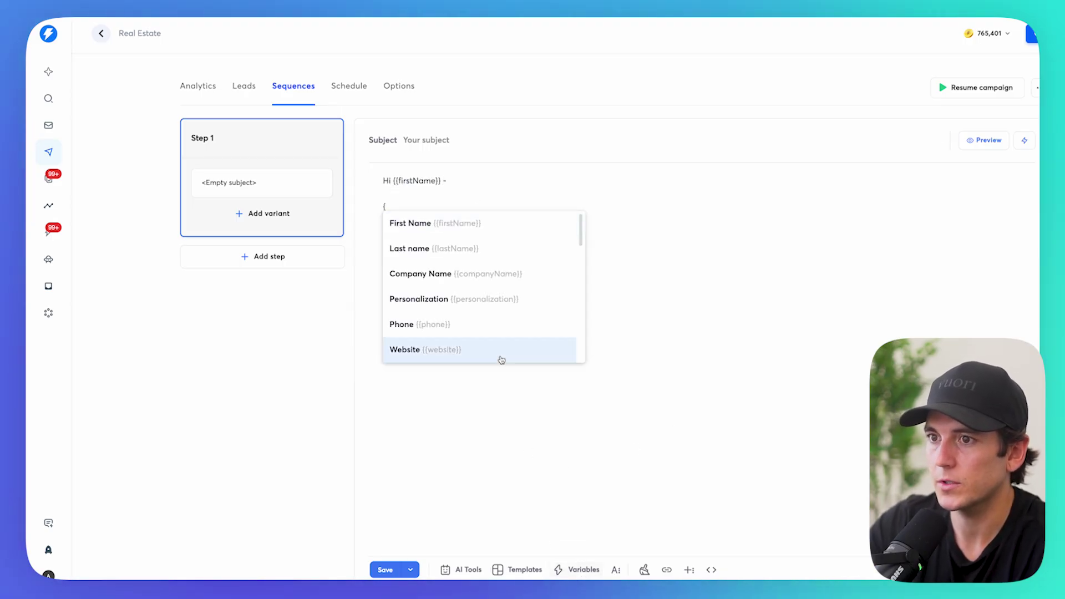
pyautogui.scroll(-5, 522, 357)
pyautogui.click(470, 324)
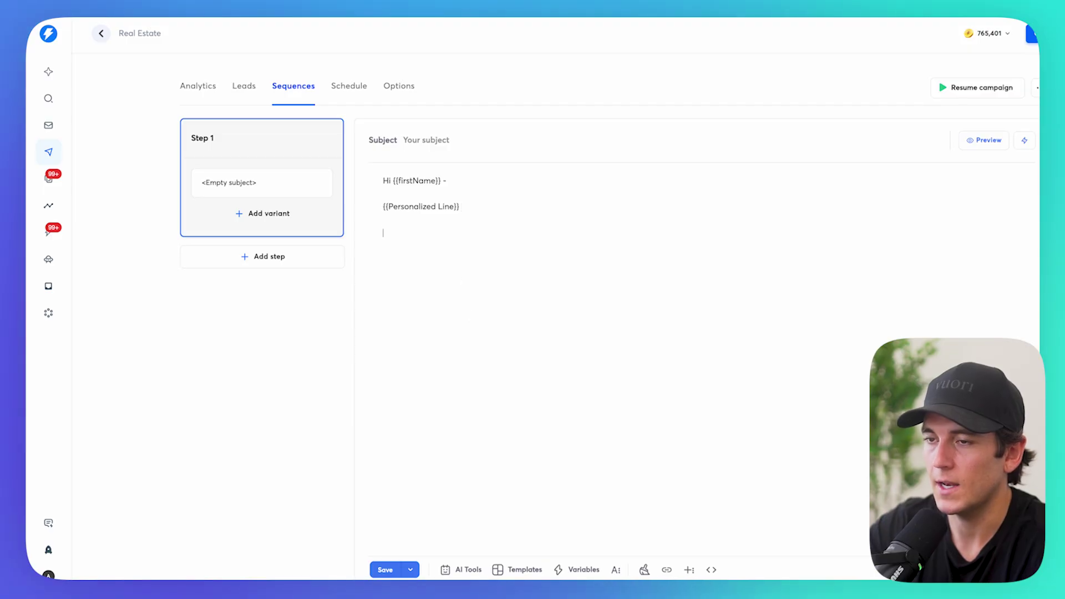
# Preview the Step 1 email with lead data filled in and return to the sequence editor.
pyautogui.click(573, 574)
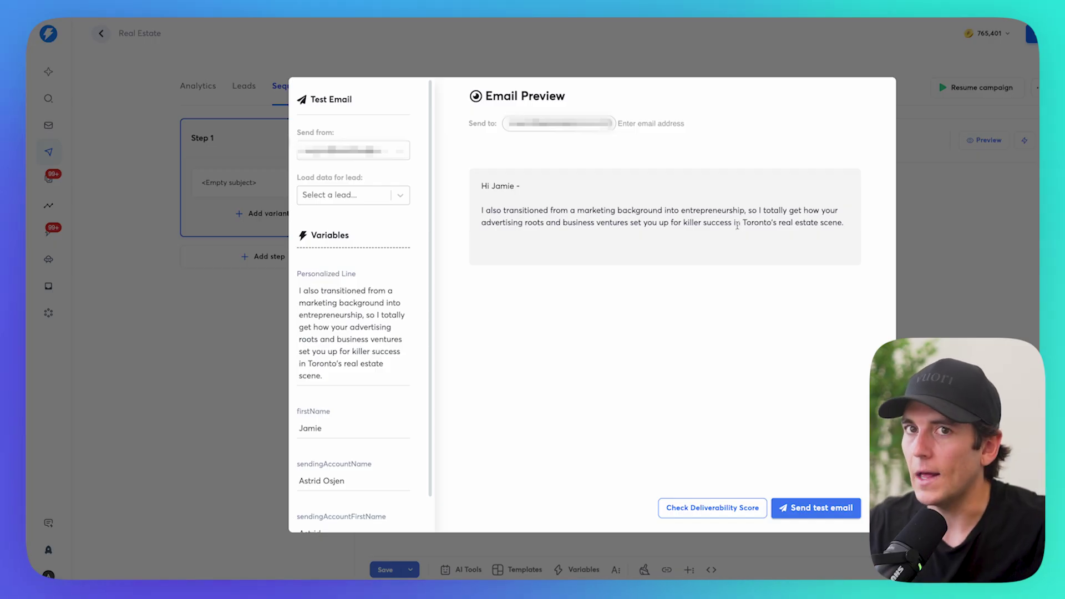
pyautogui.click(906, 289)
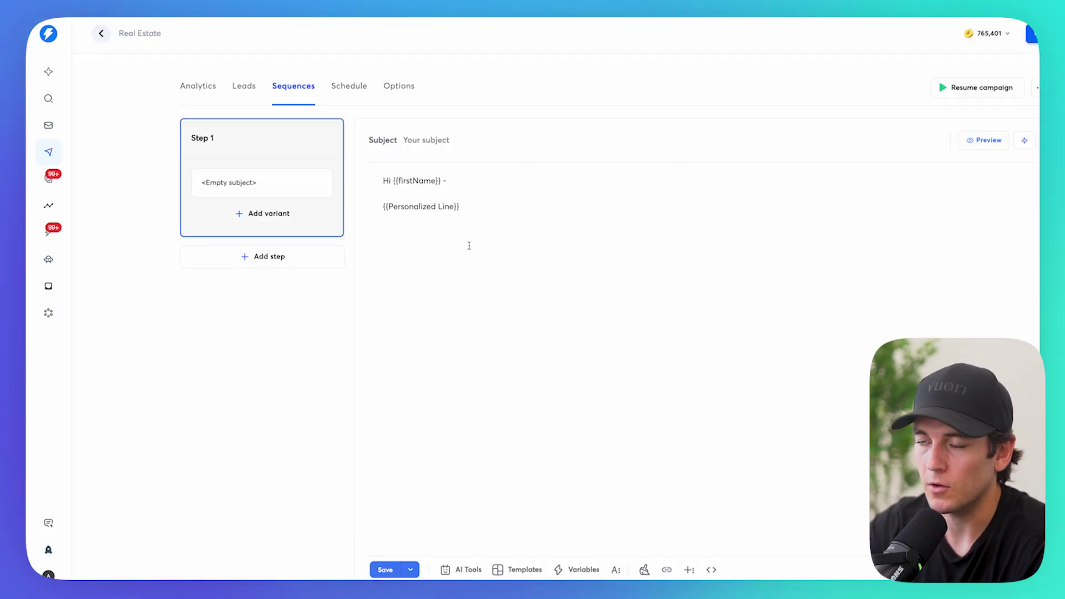
pyautogui.click(469, 245)
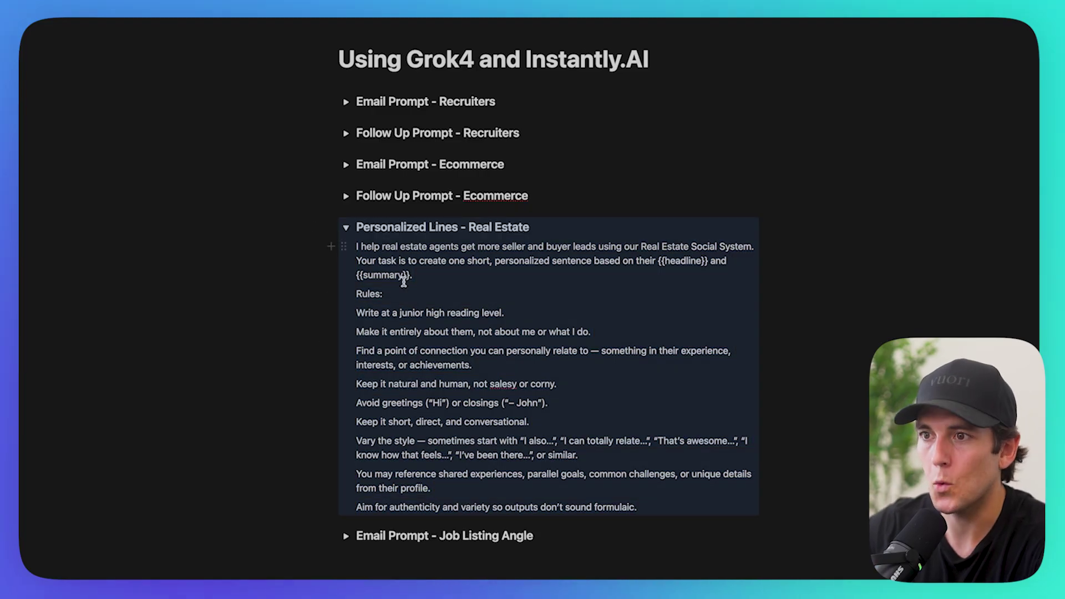
# In the notes, collapse the real estate prompt and expand "Email Prompt - Job Listing Angle".
pyautogui.click(347, 229)
pyautogui.click(347, 259)
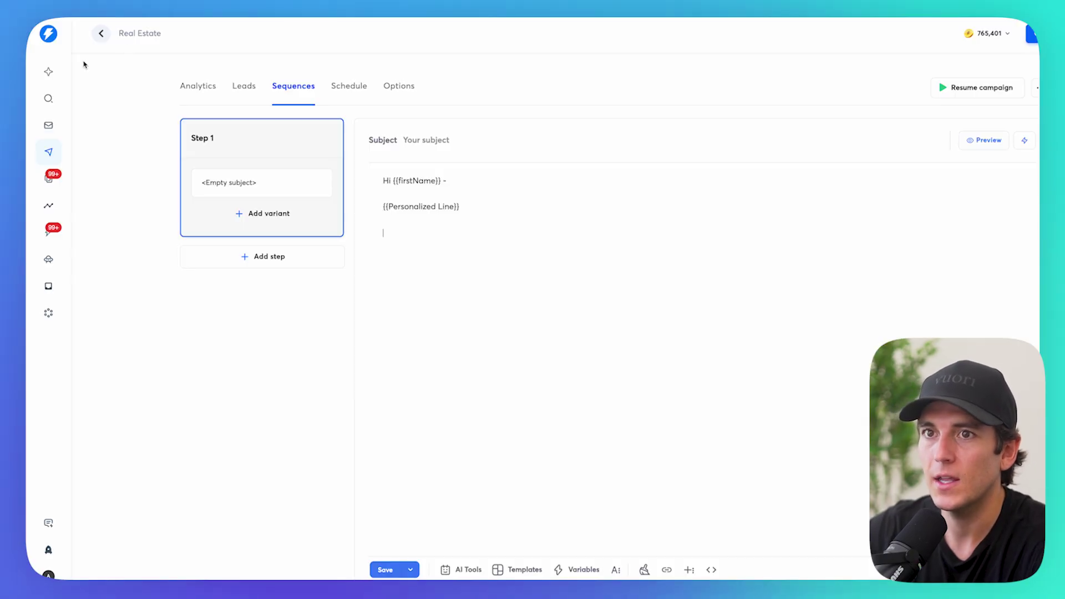
# Look at the Job Listing filter in SuperSearch, and open the "United States, C-Level" lead list at its enrichment columns.
pyautogui.click(48, 100)
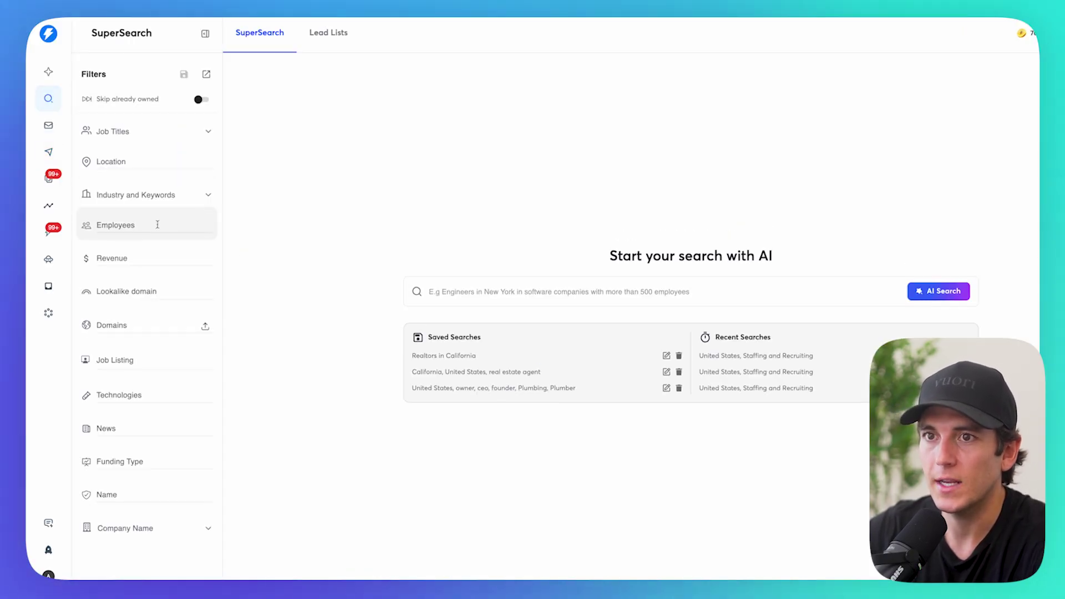
pyautogui.scroll(-2, 160, 226)
pyautogui.click(128, 314)
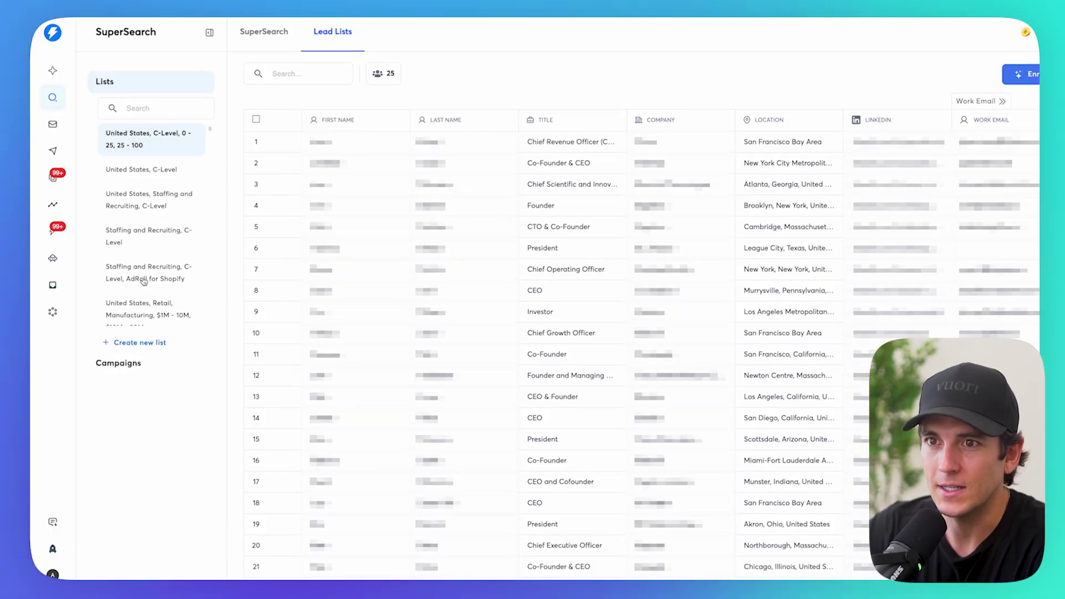
pyautogui.click(142, 171)
pyautogui.hscroll(10, 539, 236)
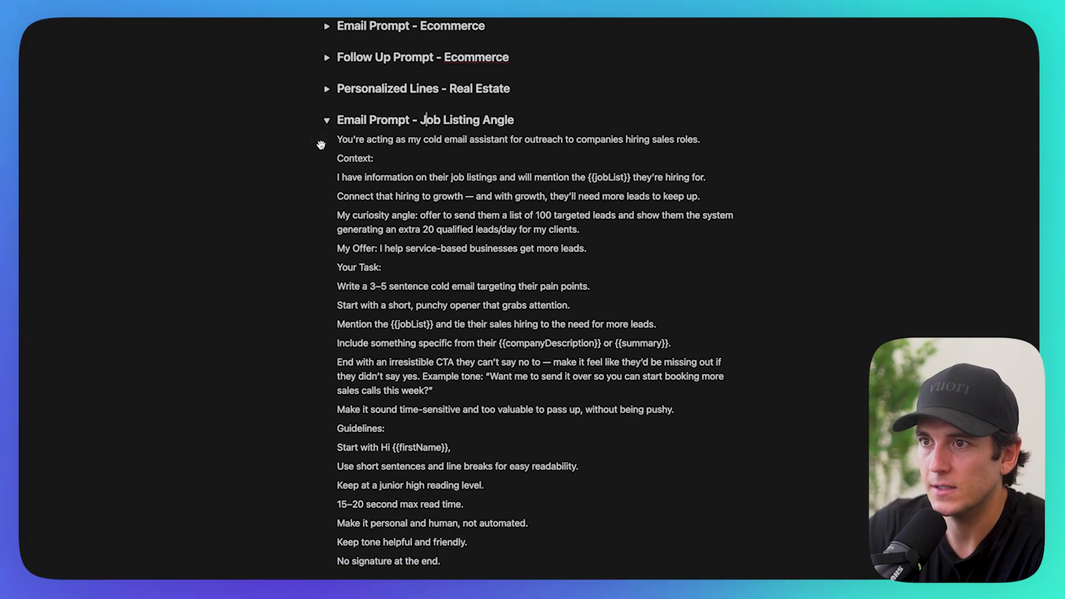
# Copy the job listing angle prompt from the notes into a new AI prompt column for the "United States, C-Level" list.
pyautogui.moveTo(337, 140)
pyautogui.mouseDown()
pyautogui.moveTo(435, 393)
pyautogui.moveTo(557, 556)
pyautogui.mouseUp()
pyautogui.click(520, 391)
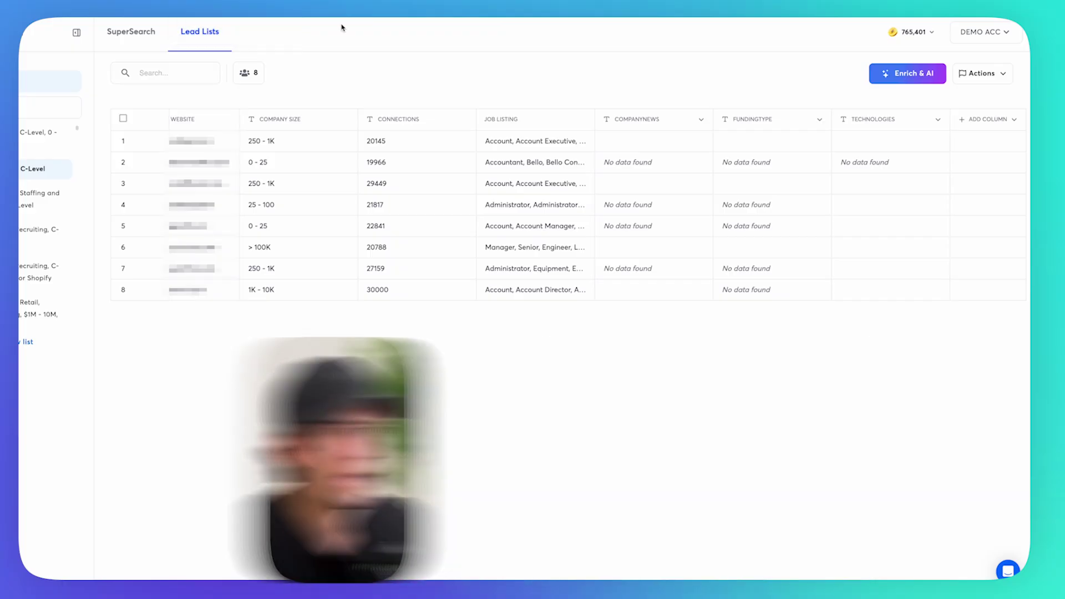
pyautogui.click(972, 121)
pyautogui.click(955, 140)
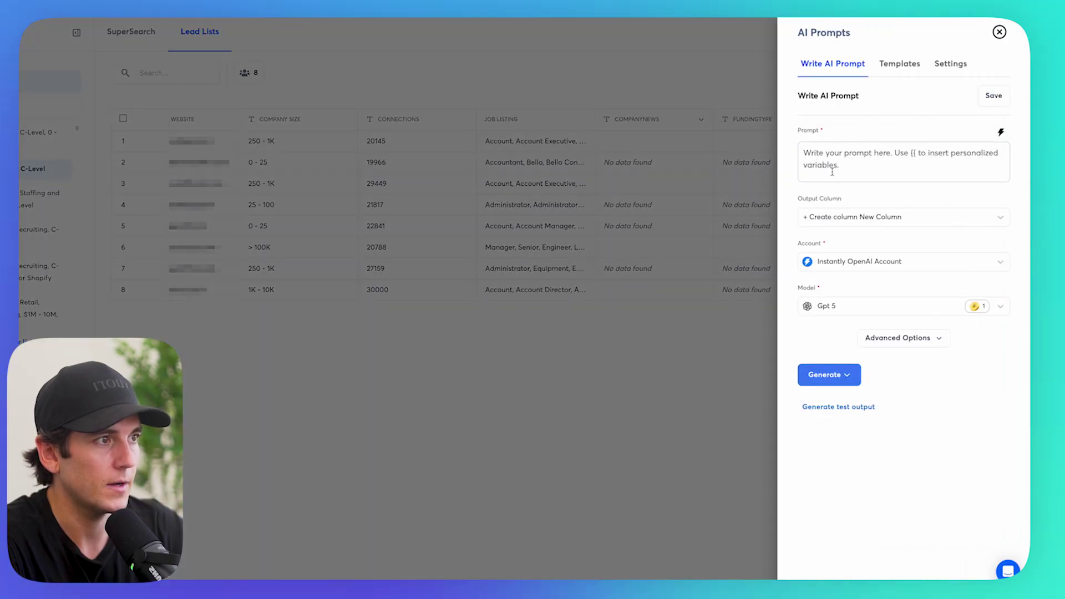
pyautogui.click(832, 167)
pyautogui.hotkey('ctrl', 'v')
pyautogui.scroll(3, 847, 195)
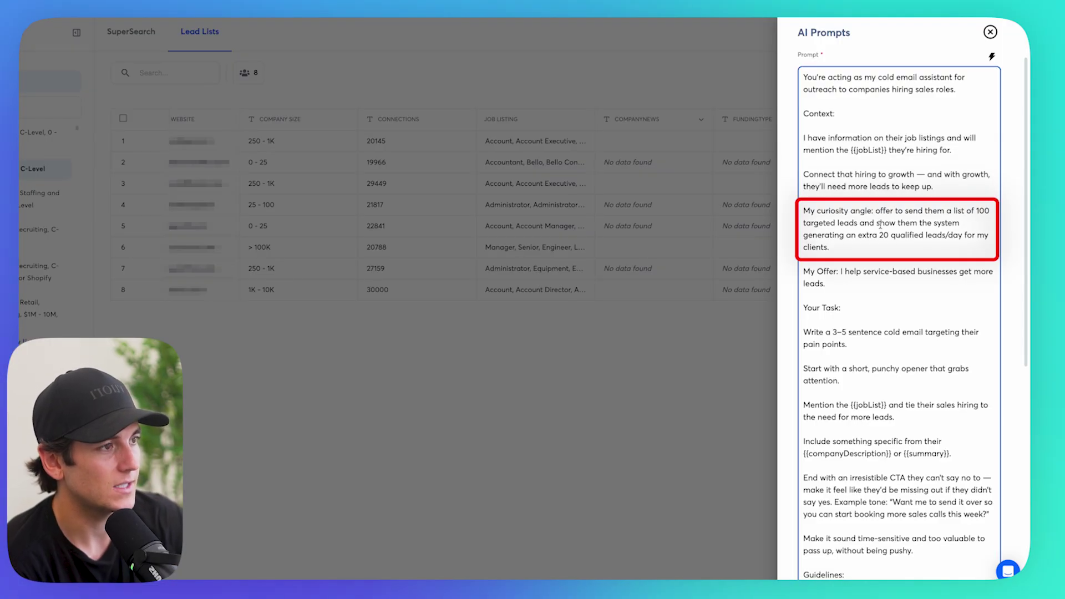
pyautogui.scroll(-1, 876, 223)
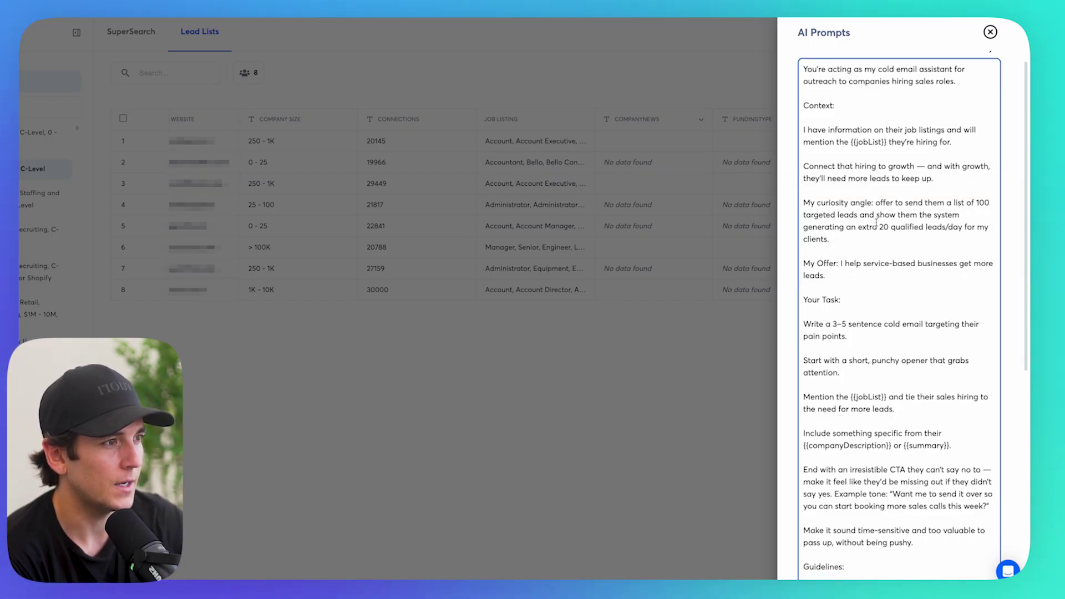
# Send the prompt's output to a new variable "Email1" and use the Instantly xAI Account with Grok 4.
pyautogui.scroll(-7, 877, 224)
pyautogui.click(865, 428)
pyautogui.click(844, 515)
pyautogui.click(849, 475)
pyautogui.click(846, 518)
# Generate a test output for the job listing prompt and read the sample email.
pyautogui.click(835, 573)
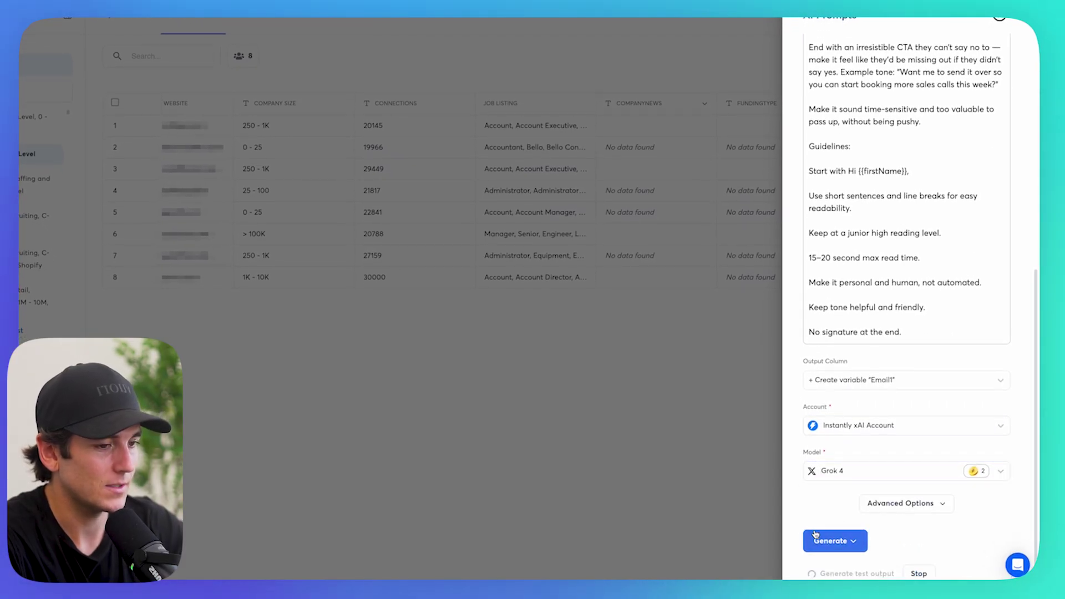
pyautogui.scroll(-5, 849, 471)
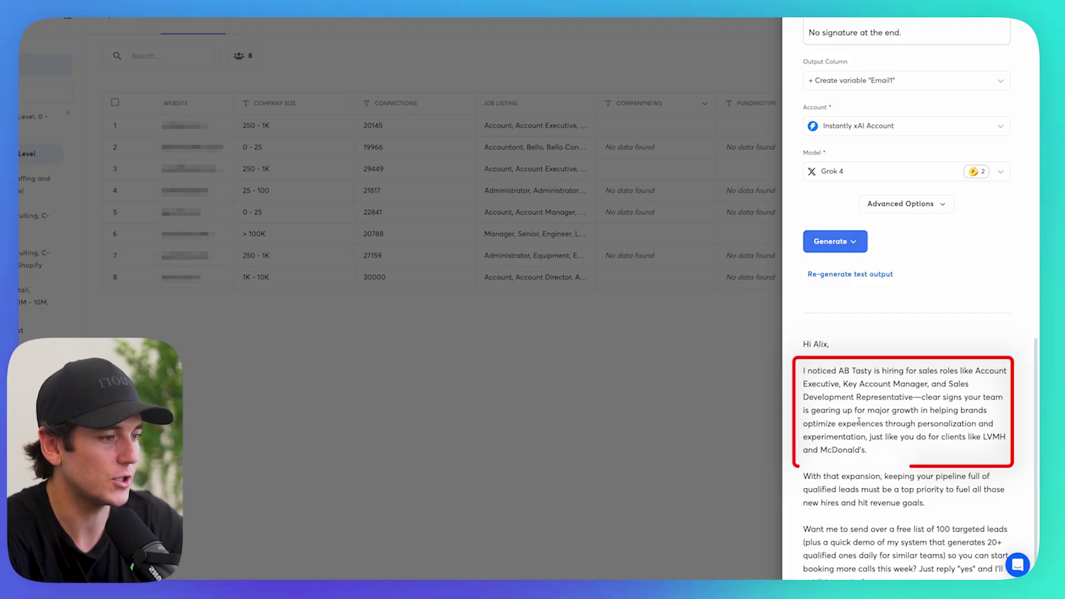
pyautogui.scroll(-1, 848, 455)
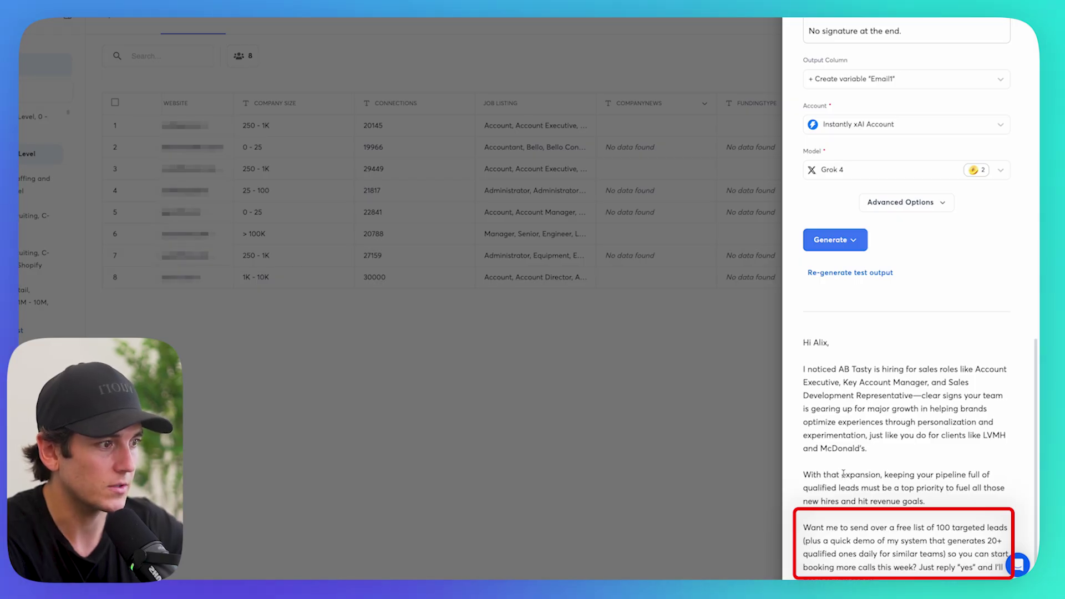
pyautogui.scroll(5, 843, 474)
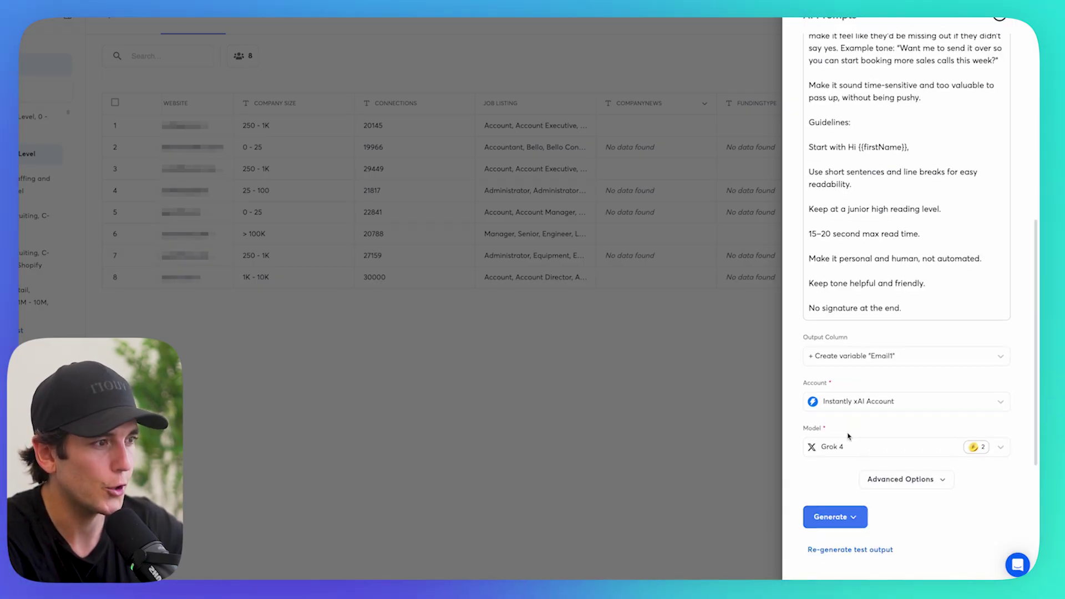
# Run the job listing prompt on the list's leads and read a generated email in the Email1 column.
pyautogui.scroll(-3, 832, 355)
pyautogui.click(830, 342)
pyautogui.click(899, 352)
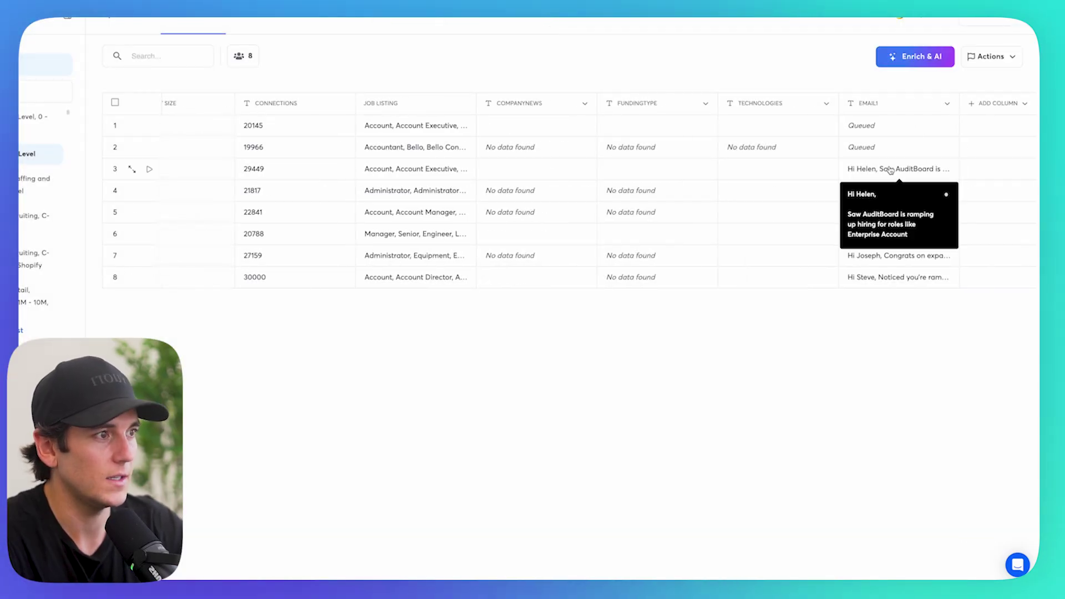
pyautogui.scroll(-5, 878, 197)
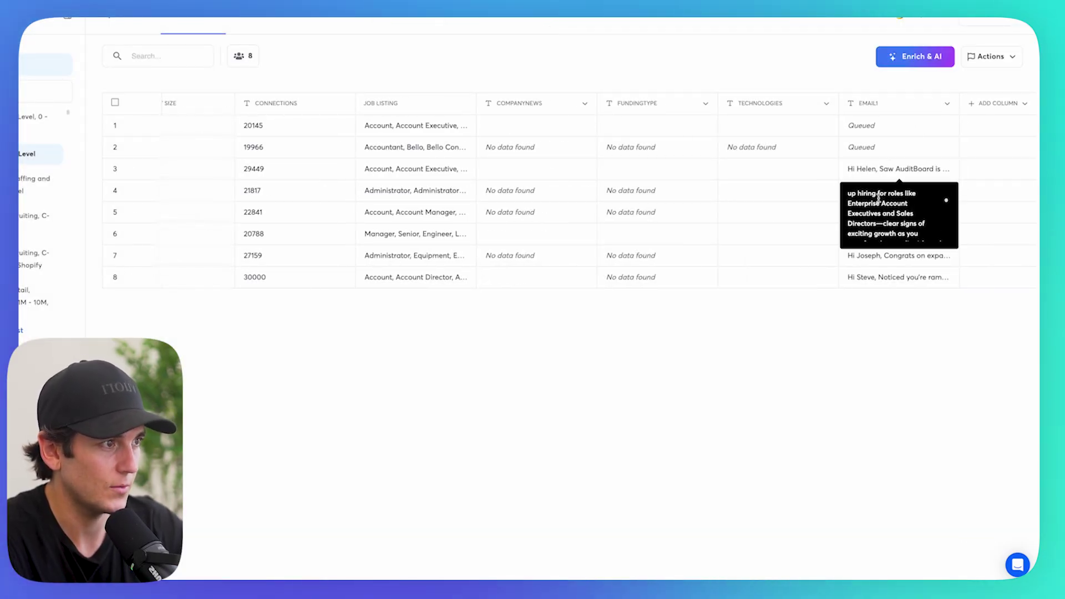
pyautogui.scroll(-3, 878, 200)
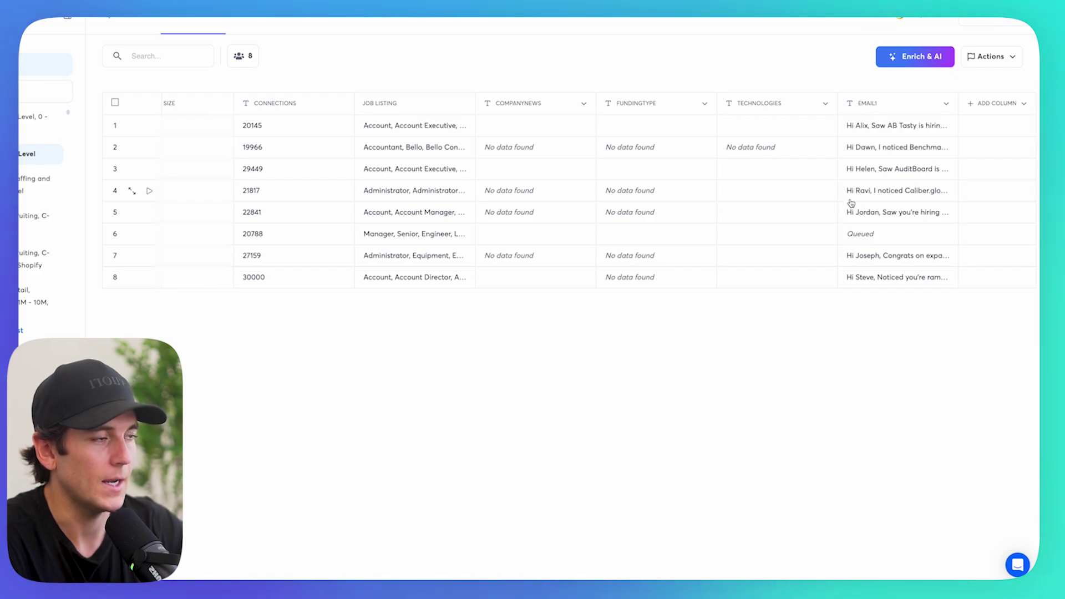